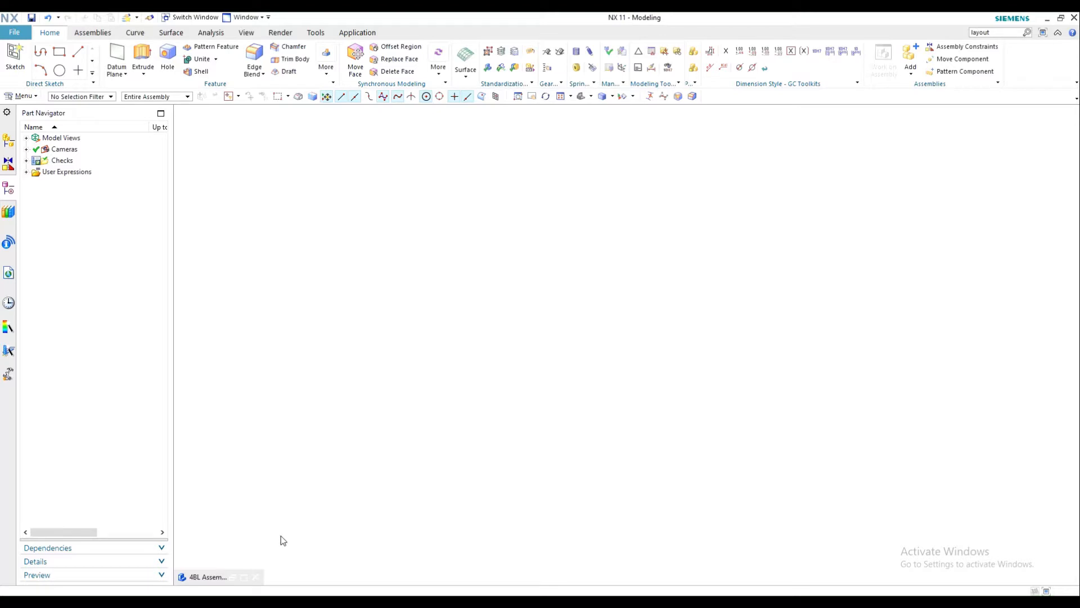
- Restore the minimized 4BL Assembly Model window to show the four-bar linkage
{"action": "left_click", "coordinate": [244, 578]}
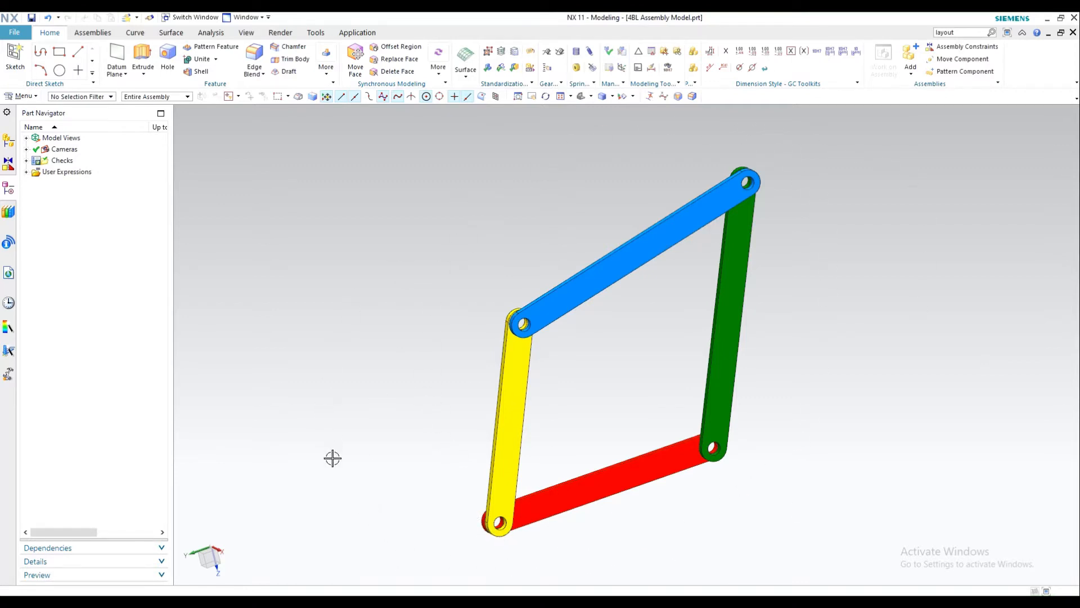
{"action": "mouse_move", "coordinate": [429, 437]}
{"action": "middle_mouse_down"}
{"action": "mouse_move", "coordinate": [405, 429]}
{"action": "mouse_move", "coordinate": [429, 439]}
{"action": "mouse_move", "coordinate": [420, 439]}
{"action": "mouse_move", "coordinate": [429, 396]}
{"action": "mouse_move", "coordinate": [444, 388]}
{"action": "middle_mouse_up"}
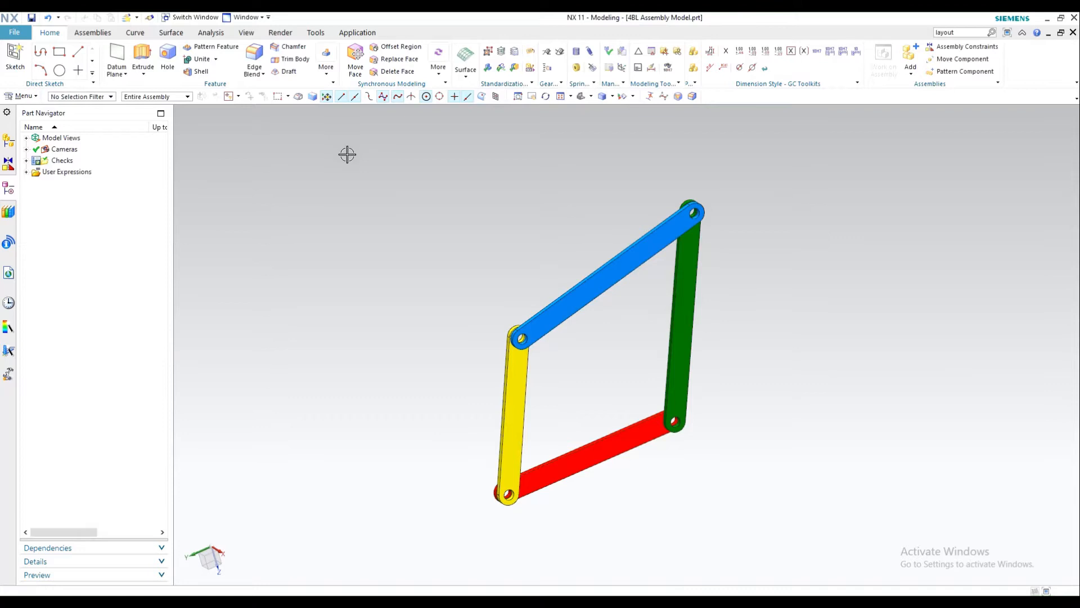
{"action": "left_click_drag", "start_coordinate": [347, 154], "coordinate": [869, 558]}
{"action": "left_click", "coordinate": [77, 289]}
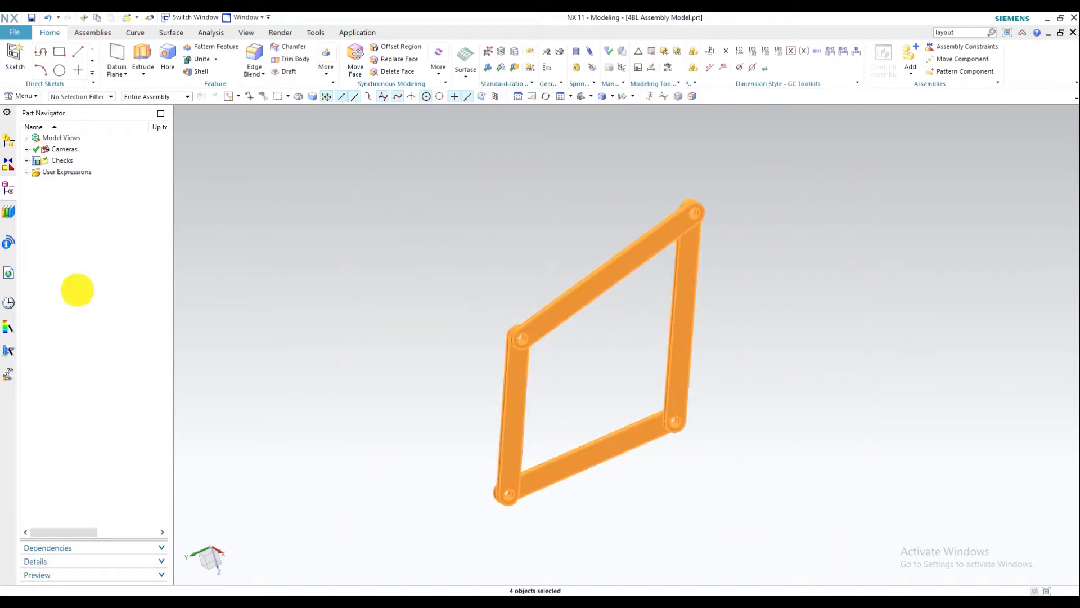
{"action": "scroll", "coordinate": [512, 340], "scroll_direction": "up", "scroll_amount": 1}
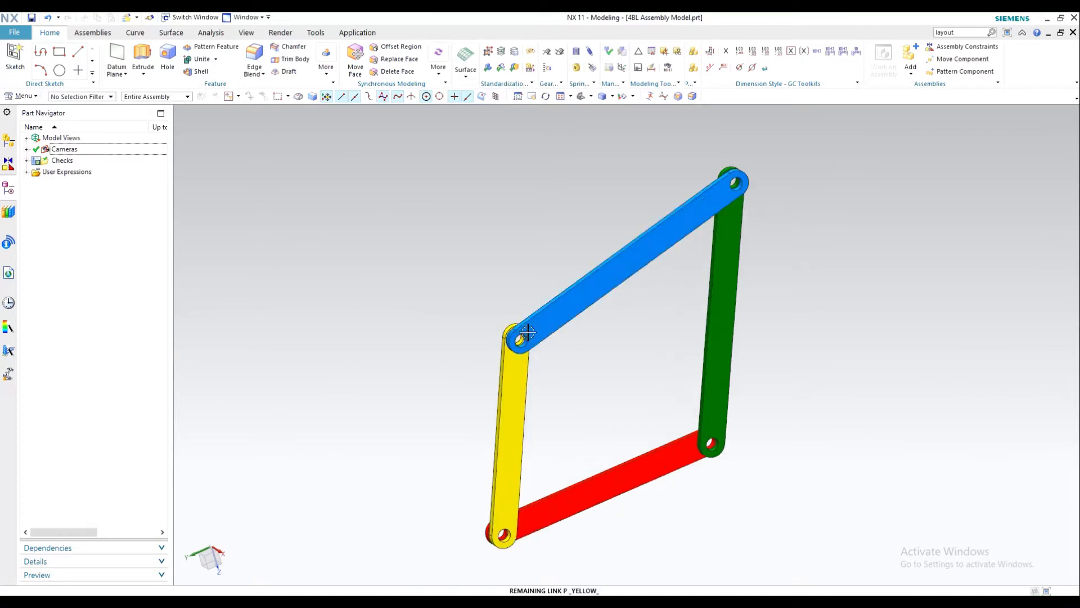
{"action": "mouse_move", "coordinate": [683, 272]}
{"action": "middle_mouse_down"}
{"action": "mouse_move", "coordinate": [731, 299]}
{"action": "mouse_move", "coordinate": [651, 263]}
{"action": "mouse_move", "coordinate": [692, 273]}
{"action": "mouse_move", "coordinate": [677, 277]}
{"action": "middle_mouse_up"}
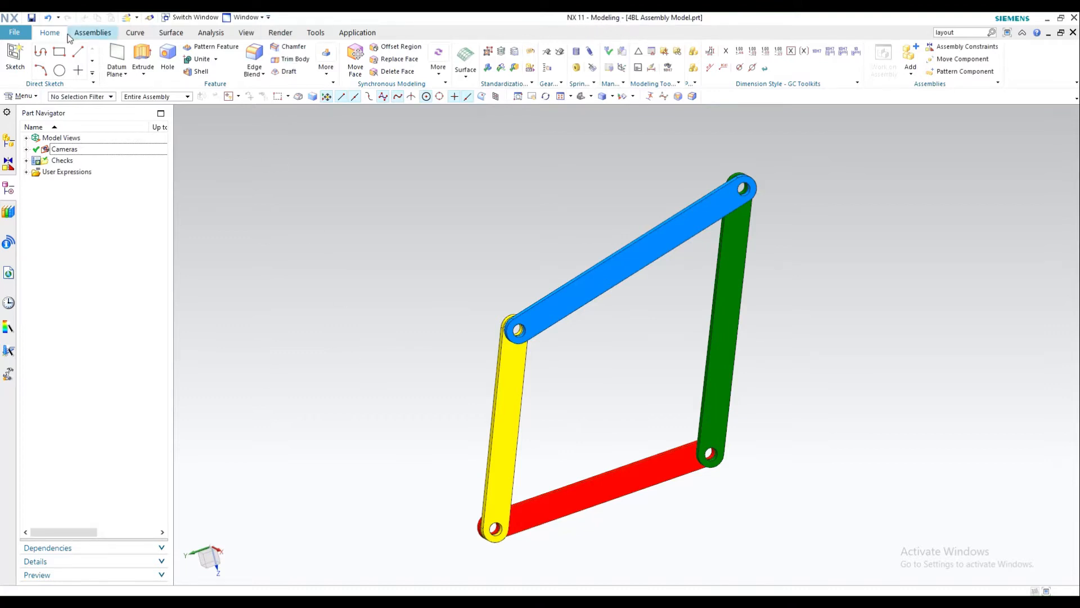
- Switch the four-bar linkage assembly from Modeling to the Motion simulation application
{"action": "left_click", "coordinate": [366, 33]}
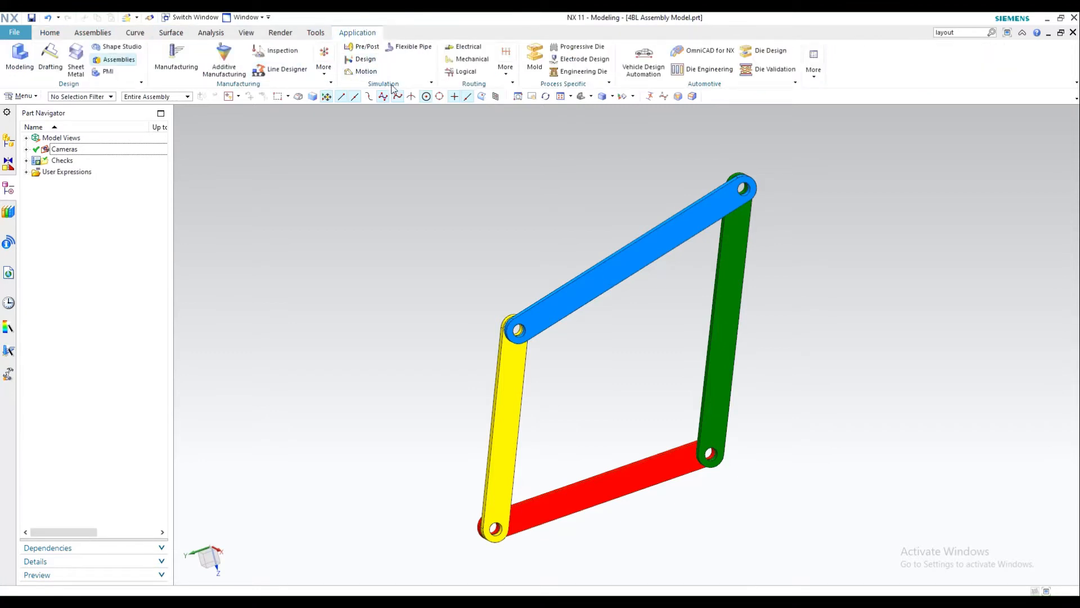
{"action": "left_click", "coordinate": [366, 72]}
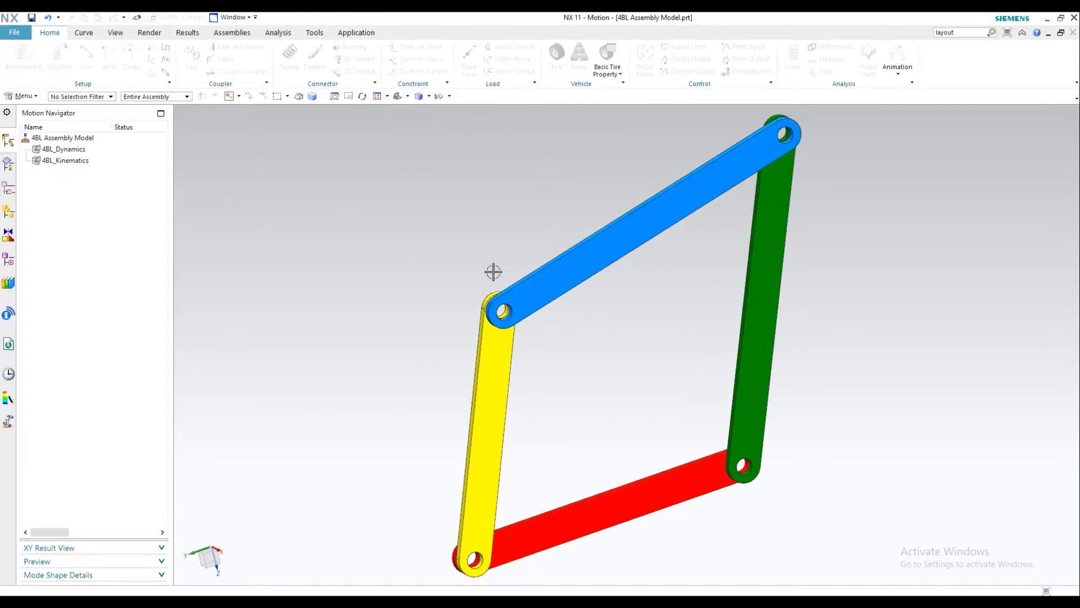
{"action": "scroll", "coordinate": [429, 256], "scroll_direction": "down", "scroll_amount": 1}
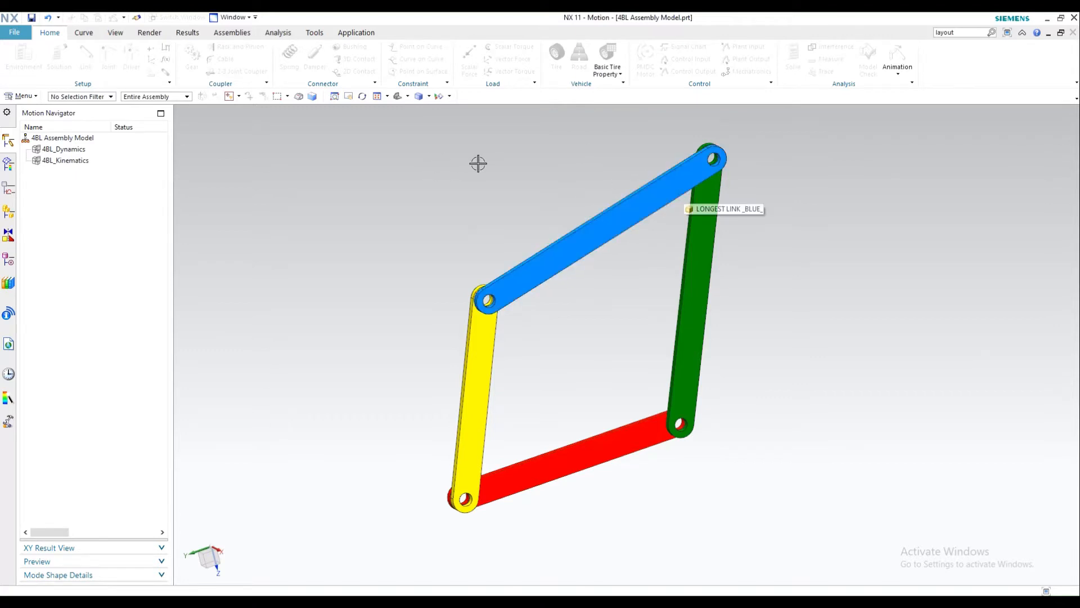
{"action": "left_click", "coordinate": [370, 168]}
{"action": "mouse_move", "coordinate": [370, 169]}
{"action": "middle_mouse_down"}
{"action": "mouse_move", "coordinate": [340, 164]}
{"action": "mouse_move", "coordinate": [393, 188]}
{"action": "mouse_move", "coordinate": [367, 163]}
{"action": "middle_mouse_up"}
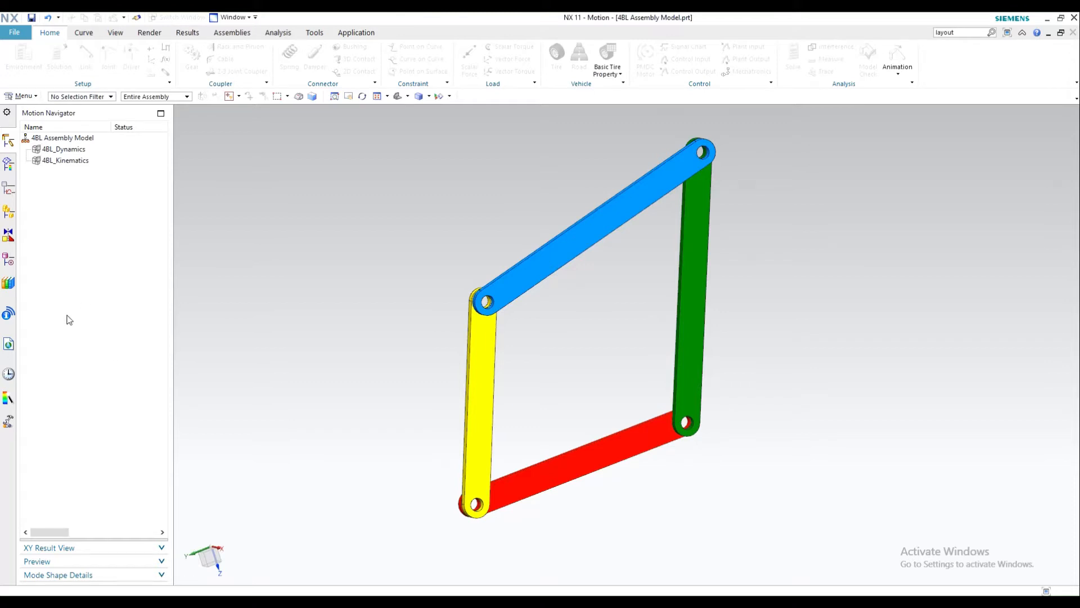
- Play the animation of the existing 4BL_Kinematics simulation and return to the 4BL Assembly Model
{"action": "double_click", "coordinate": [79, 162]}
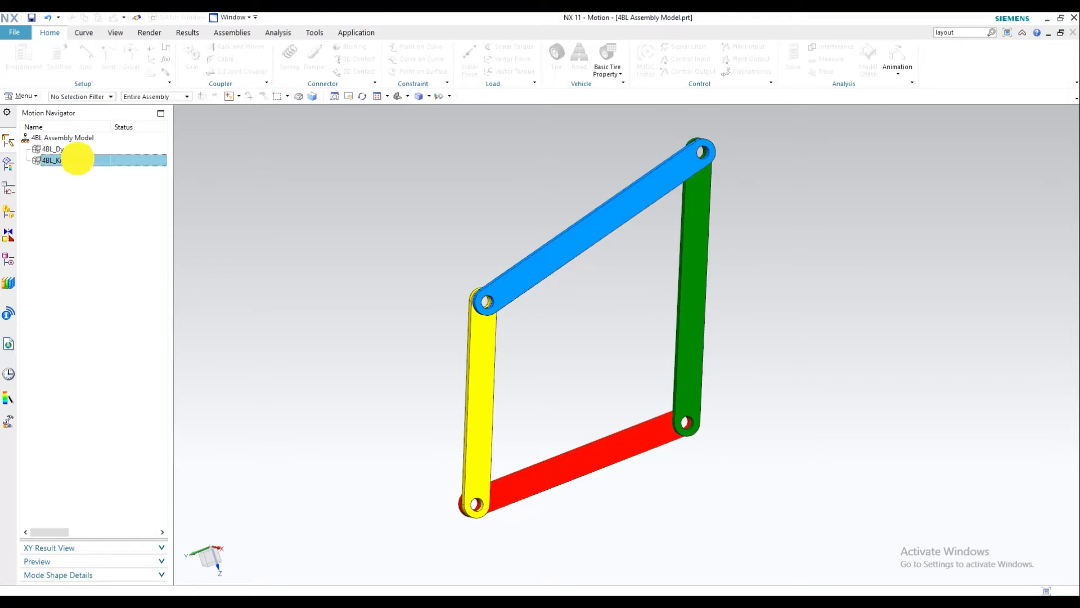
{"action": "scroll", "coordinate": [625, 163], "scroll_direction": "down", "scroll_amount": 2}
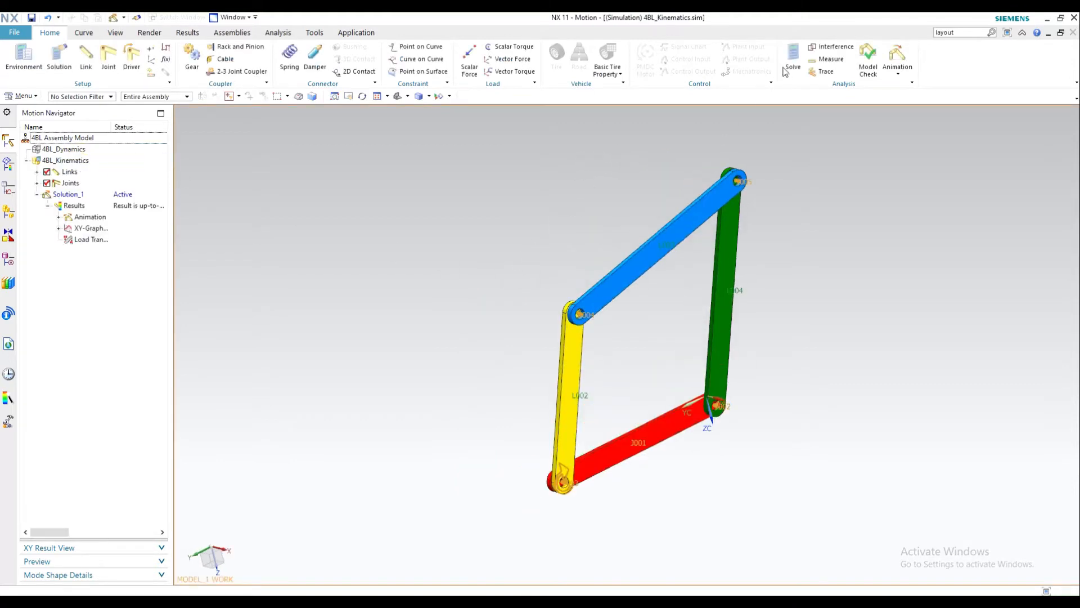
{"action": "left_click", "coordinate": [897, 56]}
{"action": "left_click", "coordinate": [252, 195]}
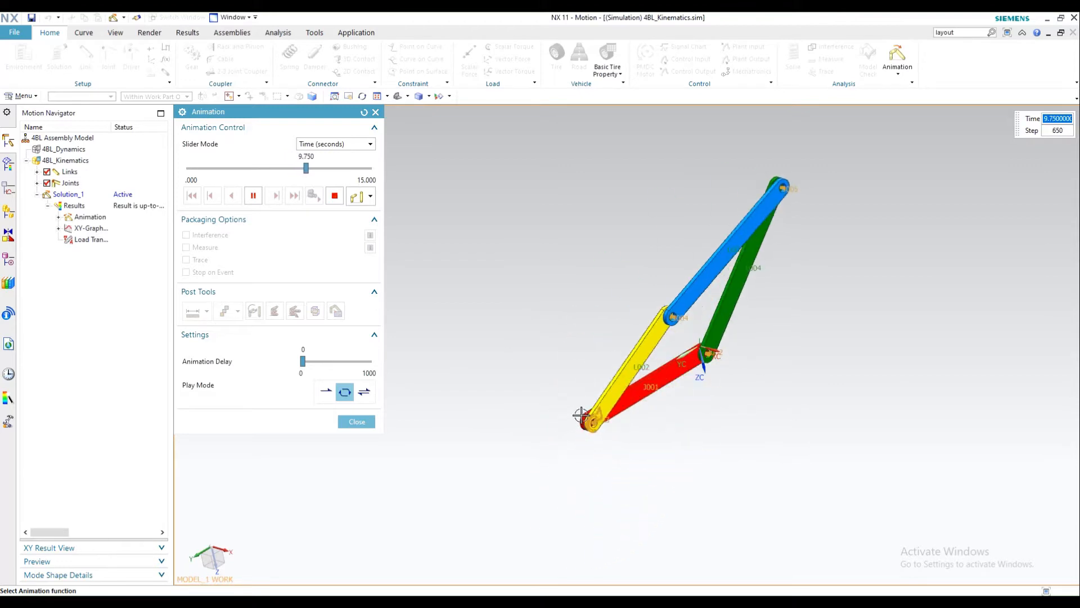
{"action": "left_click", "coordinate": [357, 424]}
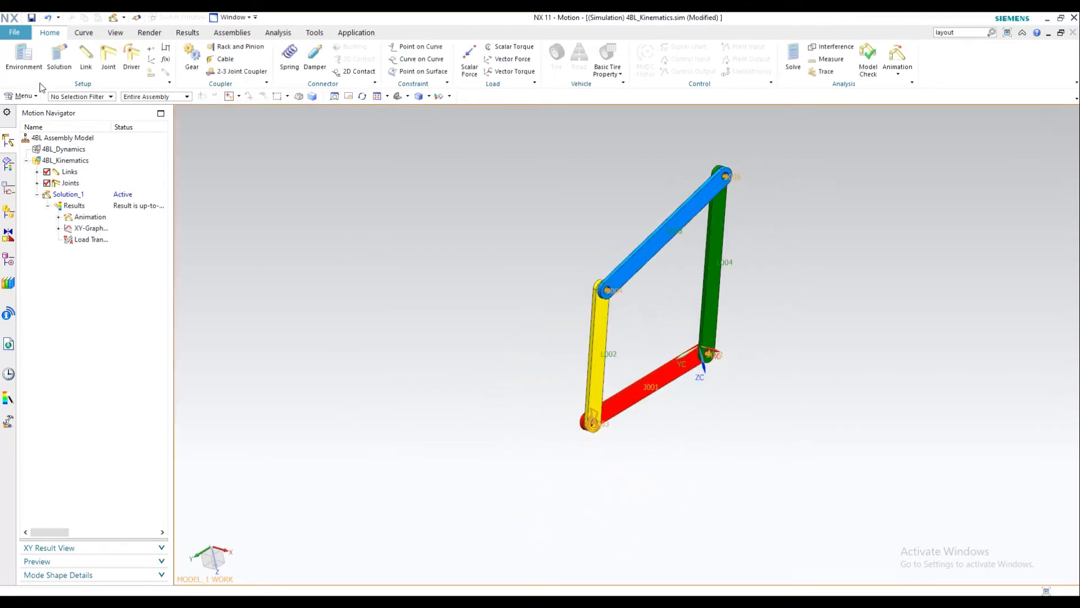
{"action": "double_click", "coordinate": [63, 137]}
{"action": "left_click", "coordinate": [481, 321]}
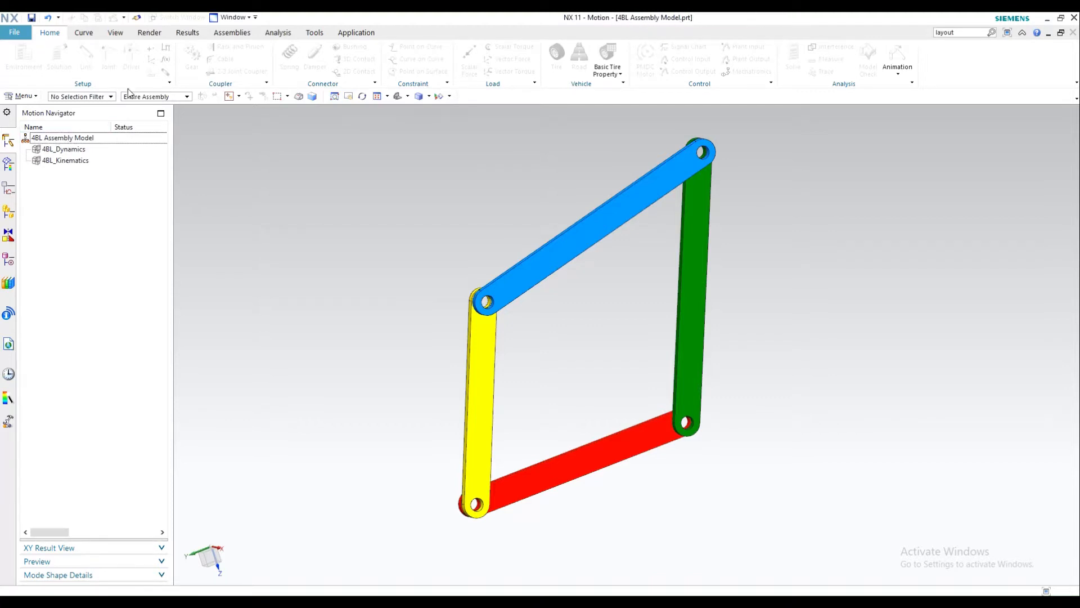
- Create a Dynamics simulation named Tutorial_1 under 4BL Assembly Model, with the Joint Wizard disabled for new simulations
{"action": "right_click", "coordinate": [71, 141]}
{"action": "left_click", "coordinate": [104, 156]}
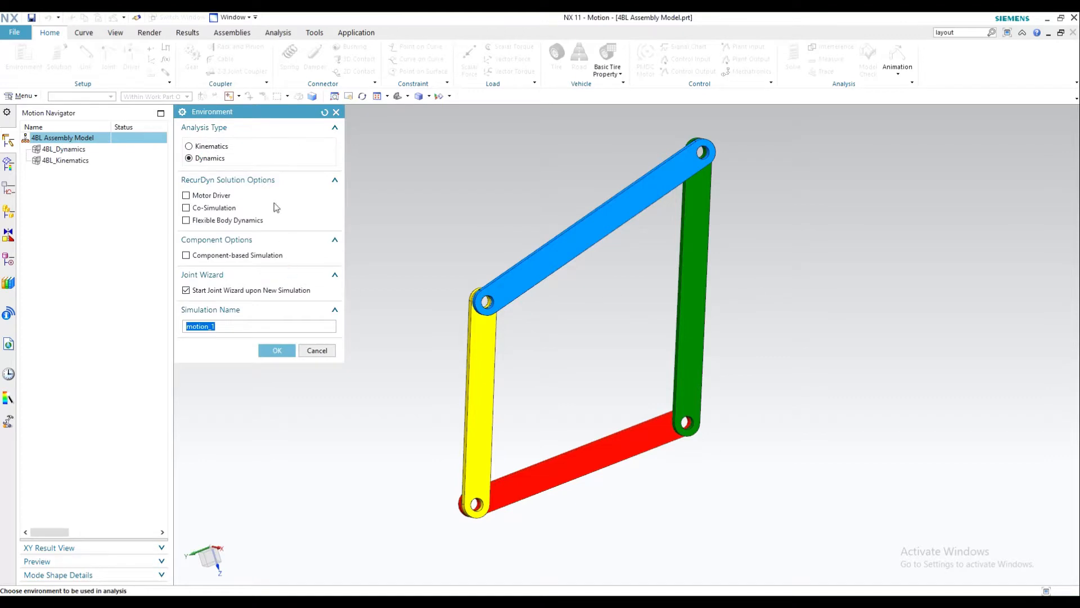
{"action": "mouse_move", "coordinate": [236, 112]}
{"action": "left_mouse_down"}
{"action": "mouse_move", "coordinate": [301, 171]}
{"action": "mouse_move", "coordinate": [205, 109]}
{"action": "mouse_move", "coordinate": [255, 124]}
{"action": "mouse_move", "coordinate": [236, 112]}
{"action": "left_mouse_up"}
{"action": "middle_click_drag", "start_coordinate": [566, 146], "coordinate": [572, 167], "text": "shift"}
{"action": "middle_click_drag", "start_coordinate": [573, 167], "coordinate": [559, 168]}
{"action": "middle_click_drag", "start_coordinate": [559, 168], "coordinate": [596, 139], "text": "shift"}
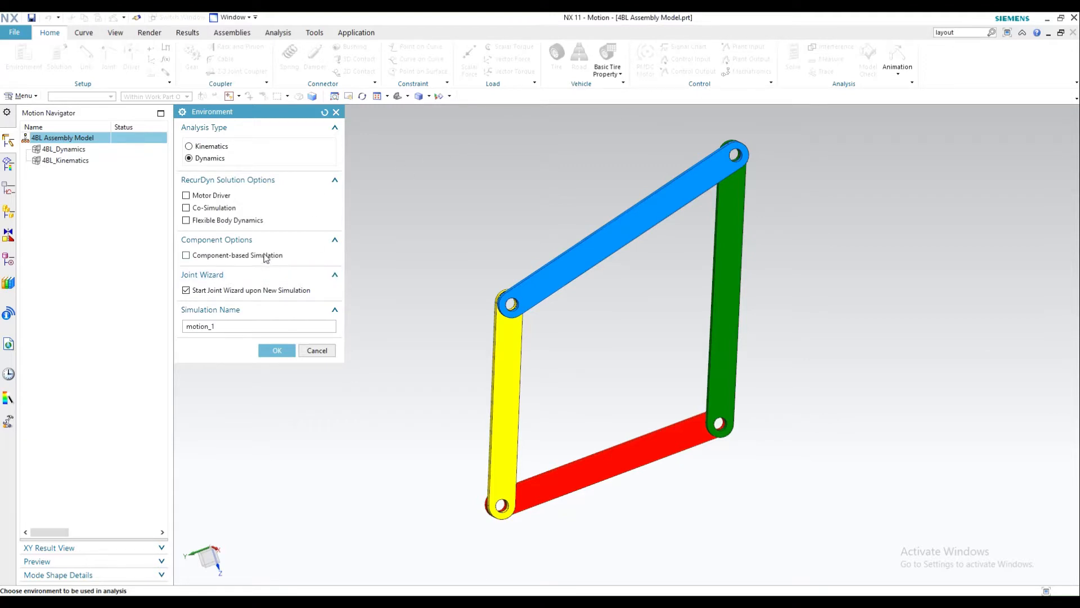
{"action": "left_click", "coordinate": [225, 290]}
{"action": "double_click", "coordinate": [241, 326]}
{"action": "type", "text": "torial"}
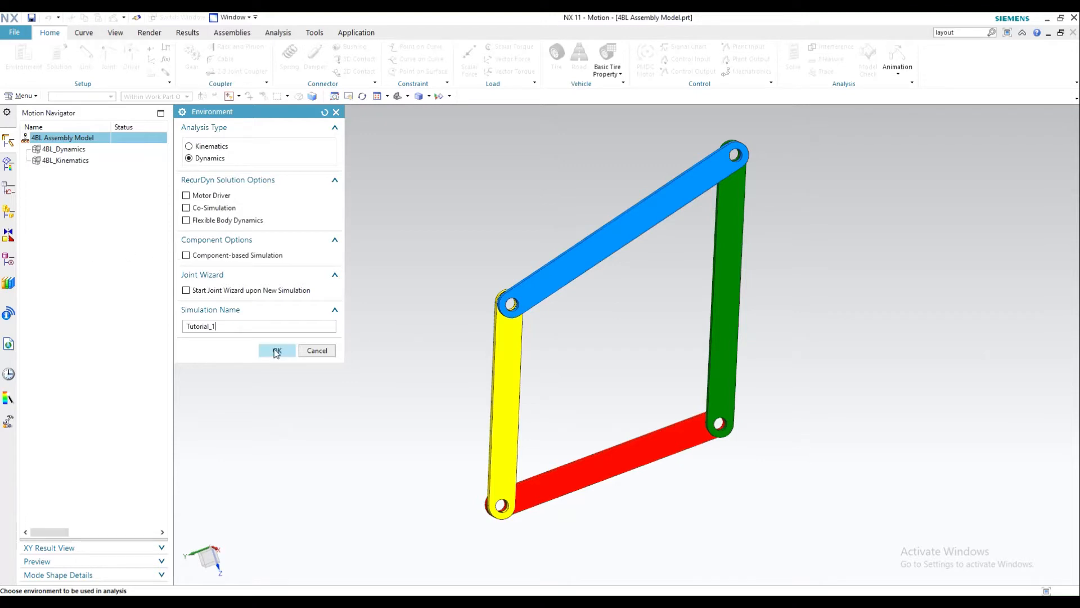
{"action": "left_click", "coordinate": [277, 351]}
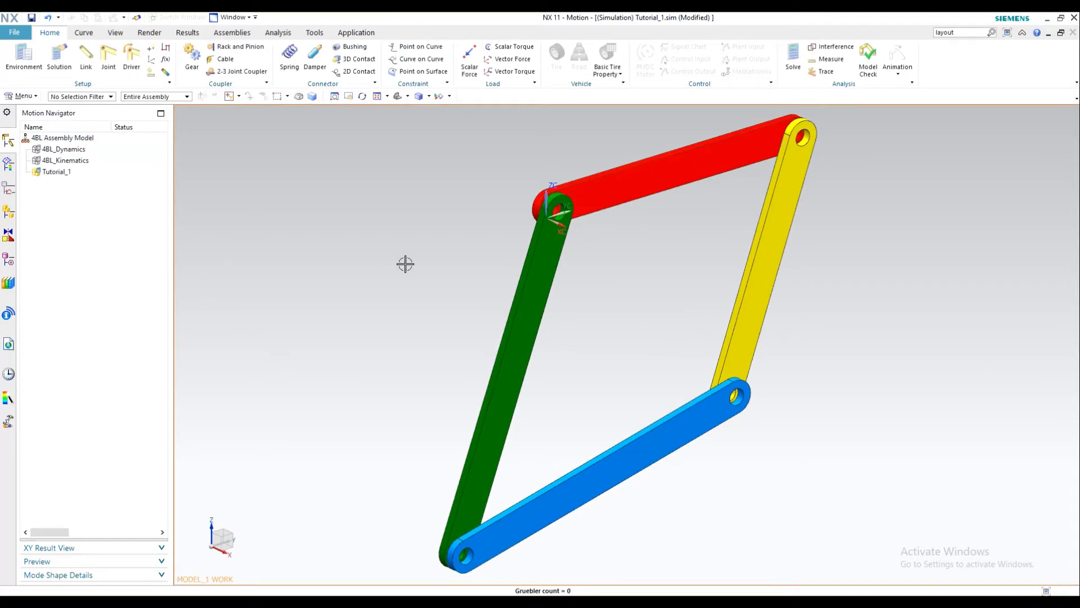
{"action": "middle_click_drag", "start_coordinate": [405, 261], "coordinate": [499, 343]}
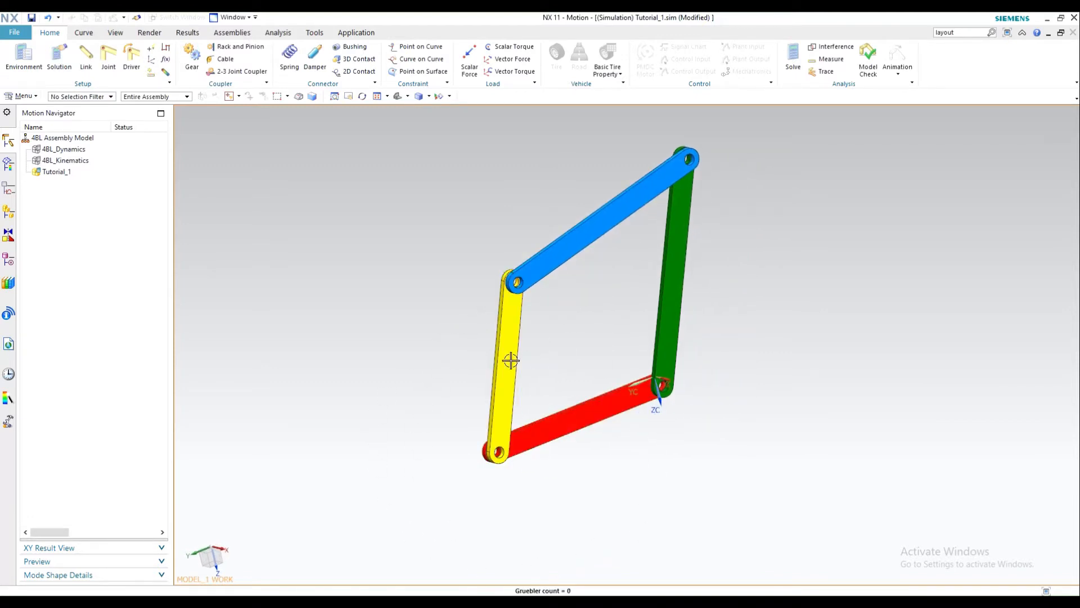
{"action": "middle_click_drag", "start_coordinate": [600, 424], "coordinate": [601, 376]}
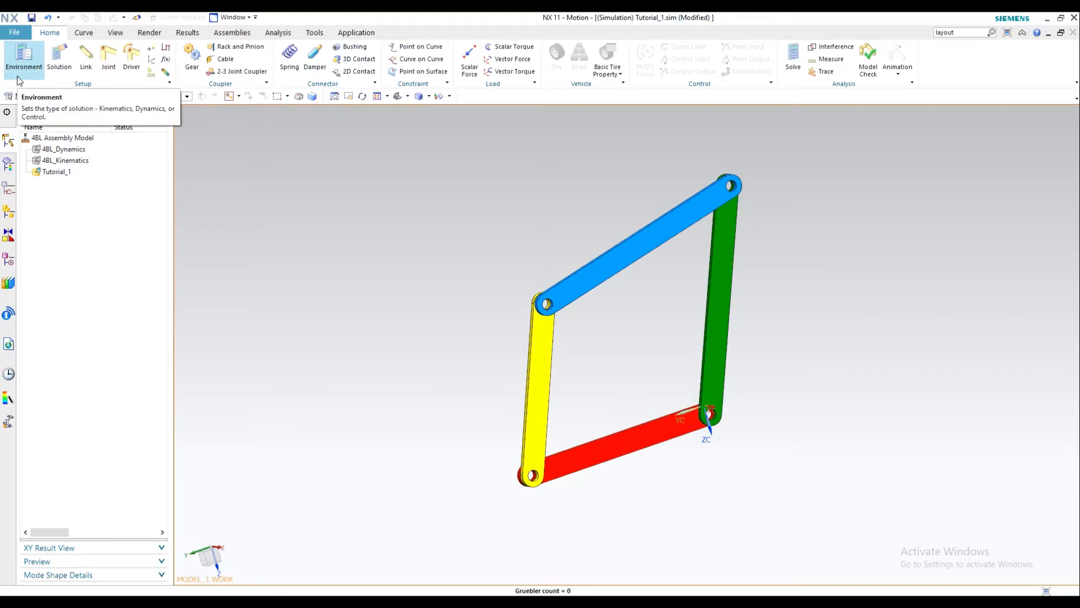
- Review the Environment and Solution settings available for the Tutorial_1 simulation without creating a solution
{"action": "left_click", "coordinate": [24, 56]}
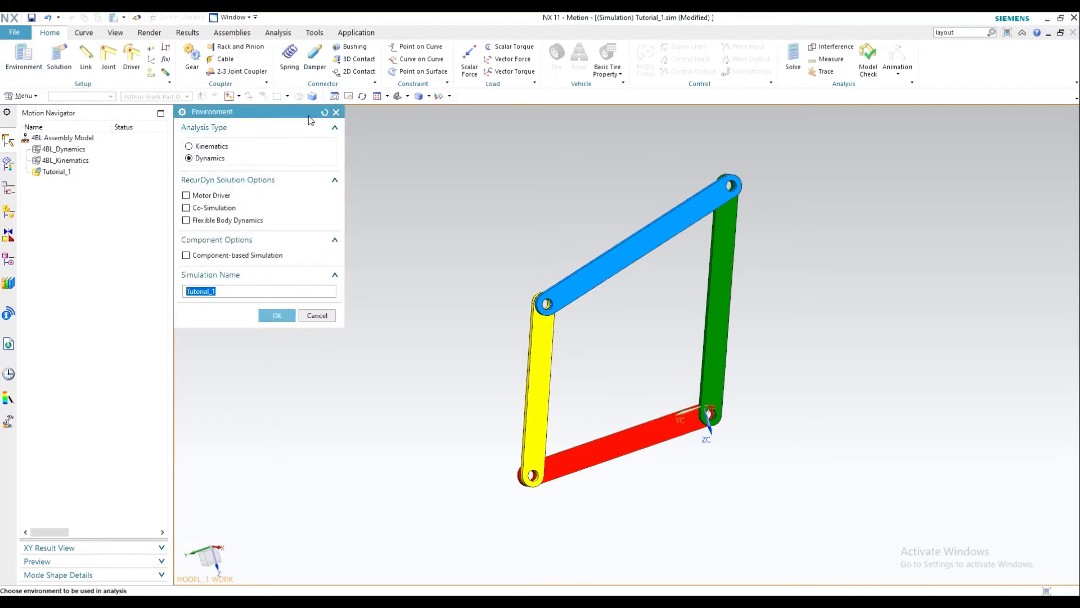
{"action": "left_click", "coordinate": [335, 112]}
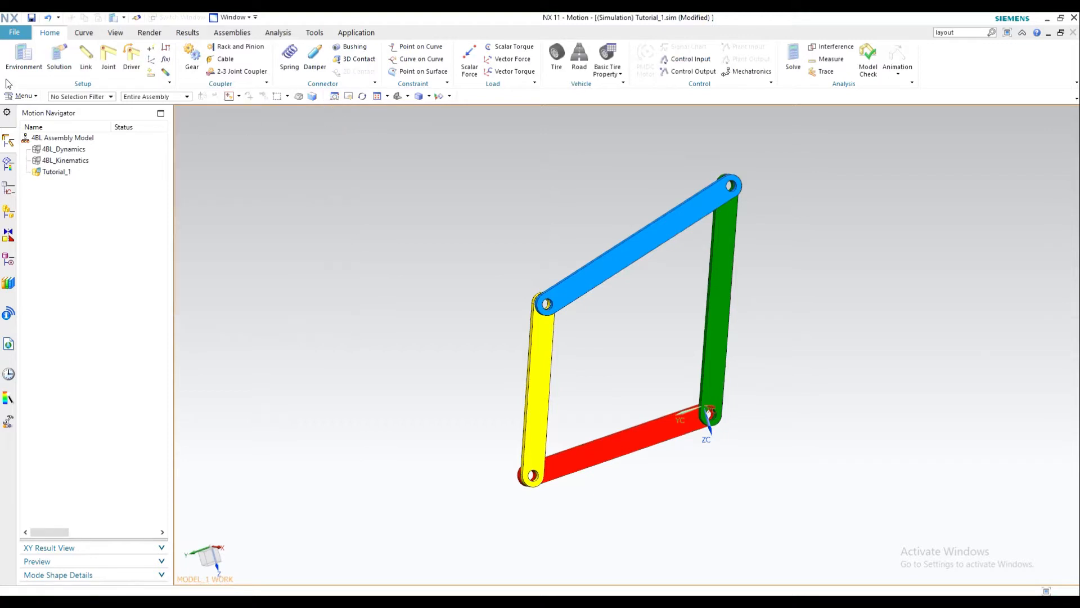
{"action": "left_click", "coordinate": [59, 56]}
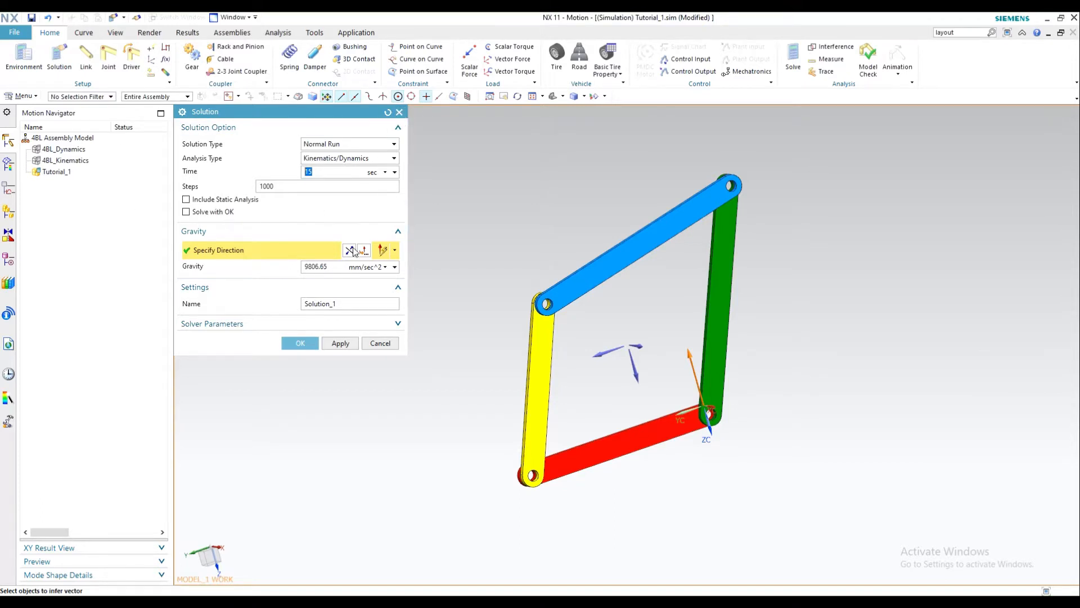
{"action": "left_click", "coordinate": [399, 112]}
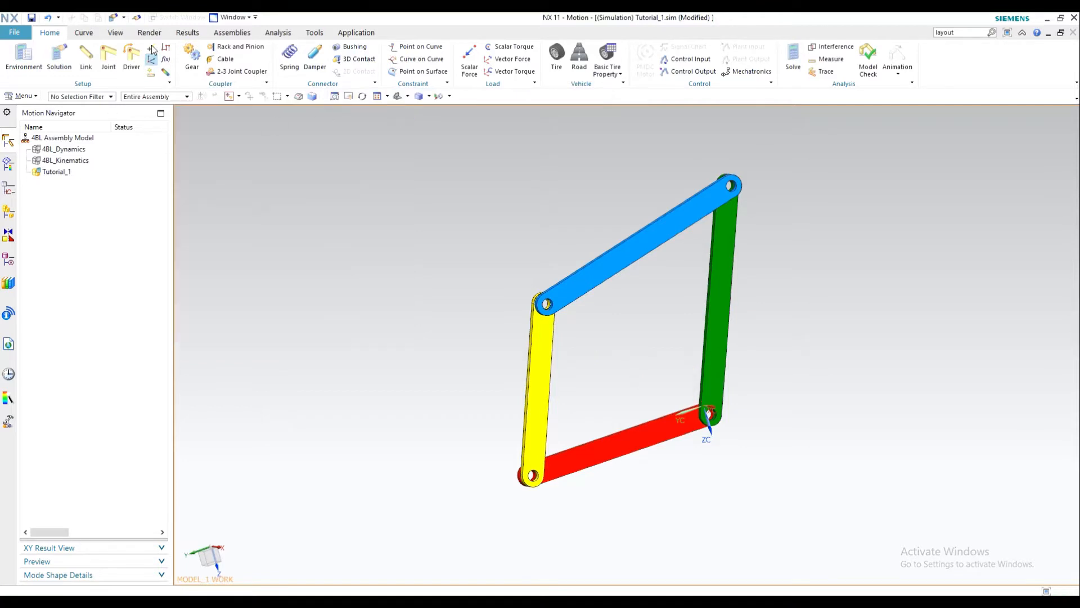
- Begin defining link L001 with the red bar as its link object
{"action": "left_click", "coordinate": [86, 61]}
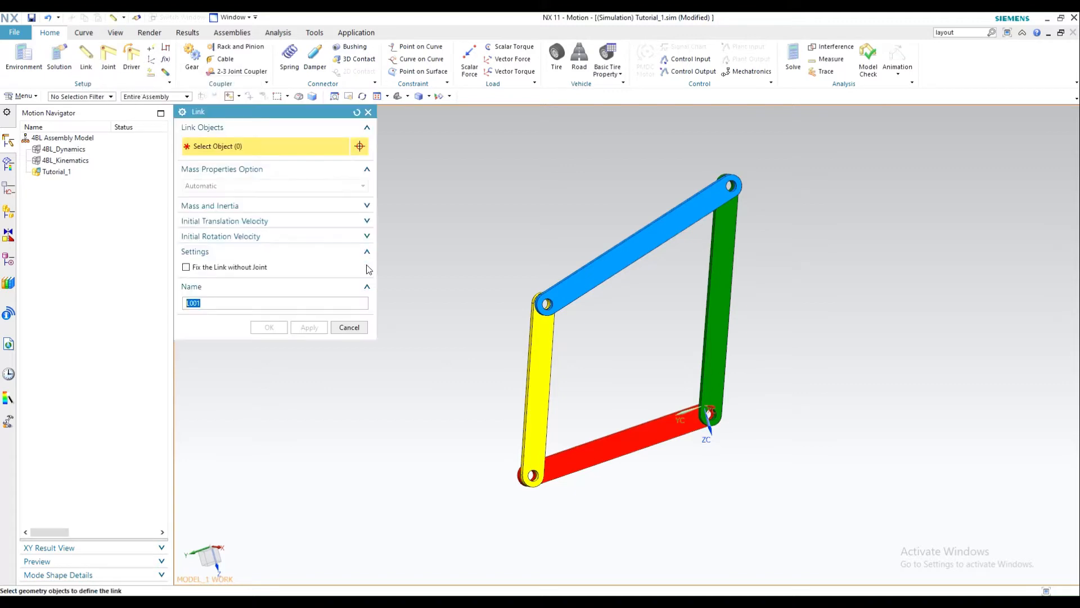
{"action": "mouse_move", "coordinate": [492, 334]}
{"action": "middle_mouse_down"}
{"action": "mouse_move", "coordinate": [477, 336]}
{"action": "mouse_move", "coordinate": [491, 339]}
{"action": "middle_mouse_up"}
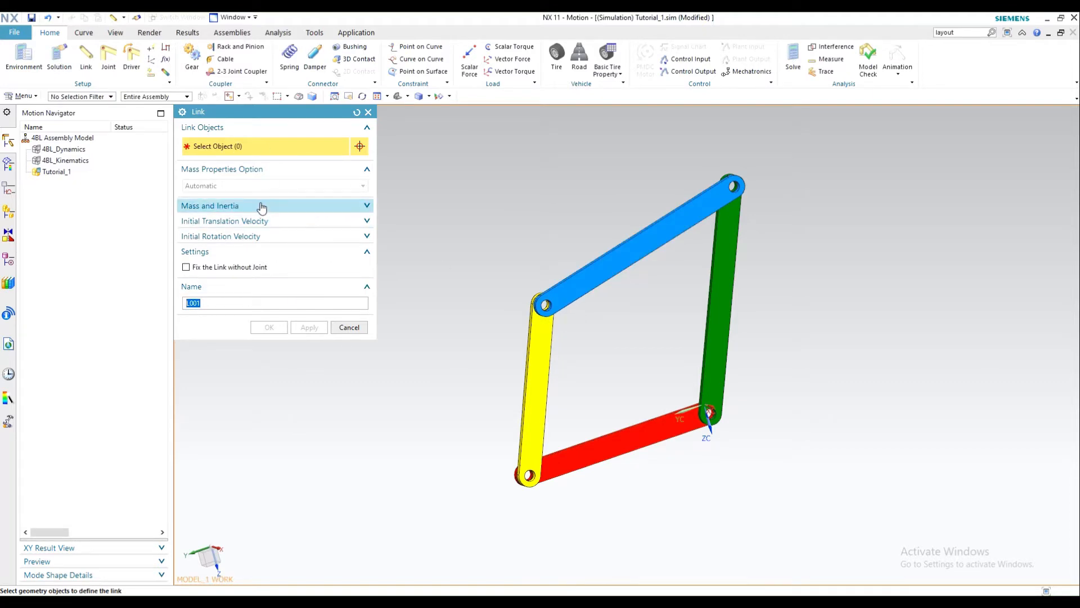
{"action": "left_click", "coordinate": [238, 210]}
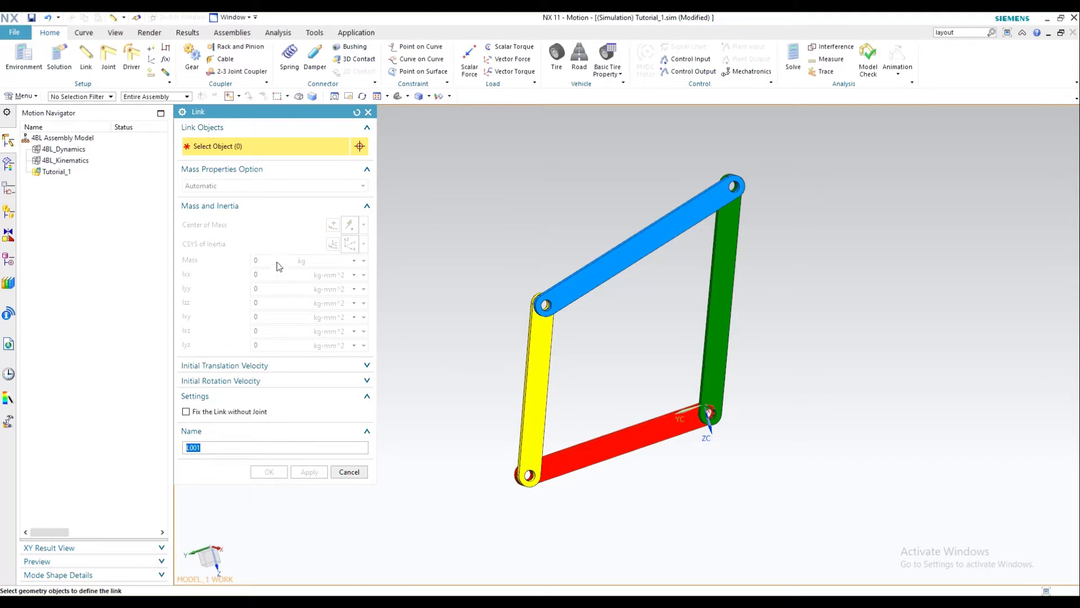
{"action": "left_click", "coordinate": [251, 206]}
{"action": "left_click", "coordinate": [617, 442]}
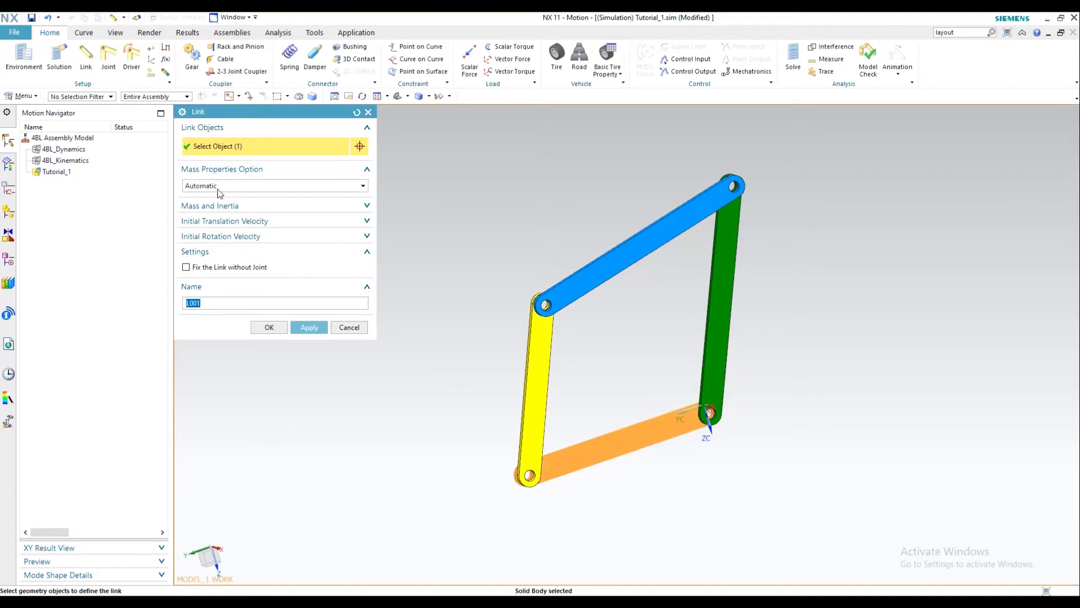
- Try the User Defined mass properties option for link L001 and restore the Automatic option
{"action": "left_click", "coordinate": [223, 207]}
{"action": "left_click", "coordinate": [223, 185]}
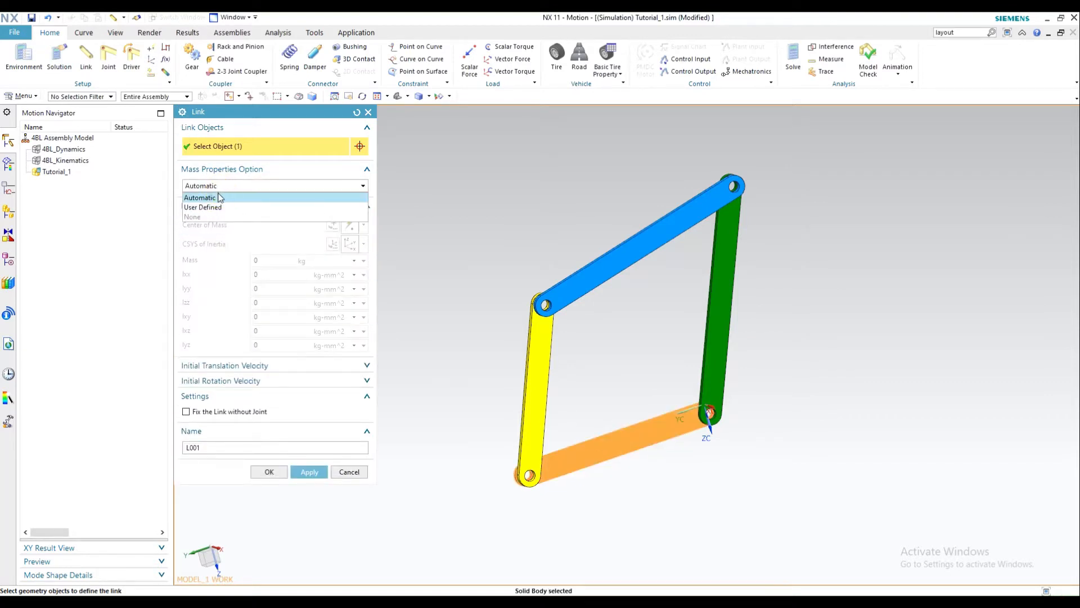
{"action": "left_click", "coordinate": [218, 209]}
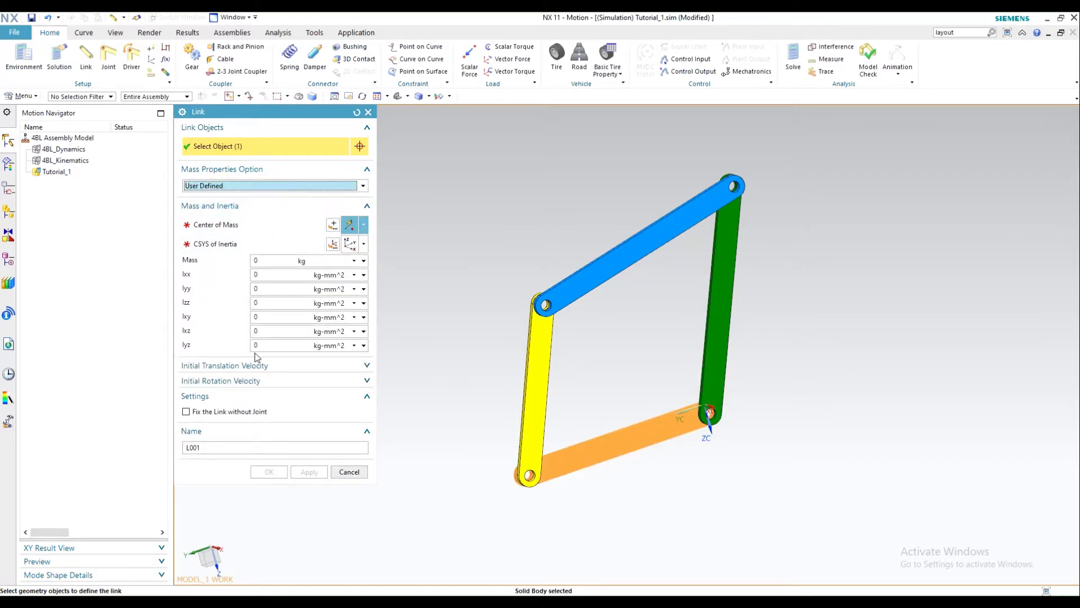
{"action": "left_click", "coordinate": [224, 185]}
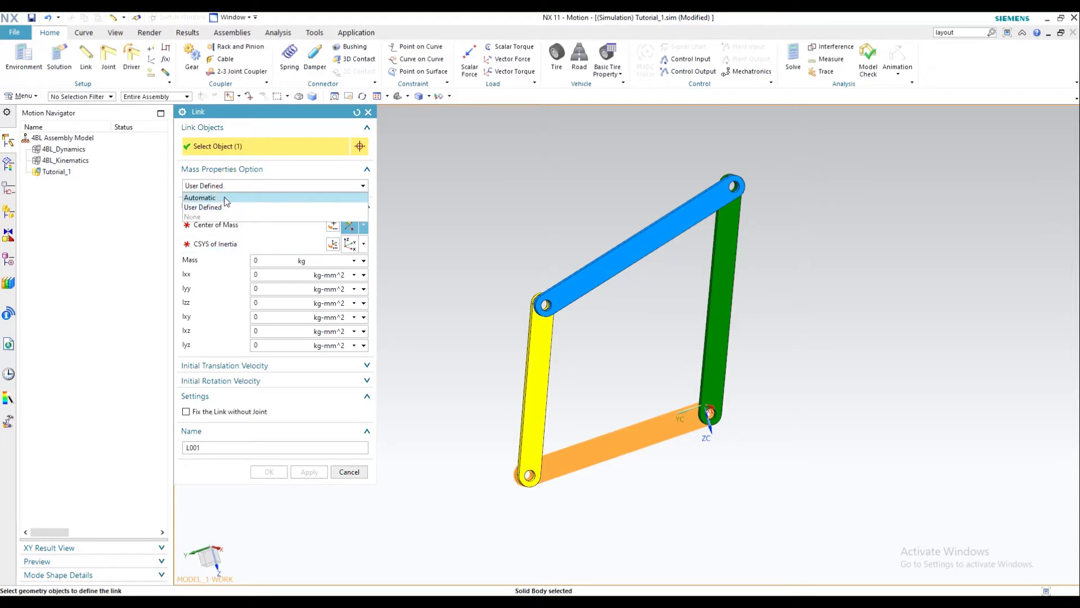
{"action": "left_click", "coordinate": [222, 197]}
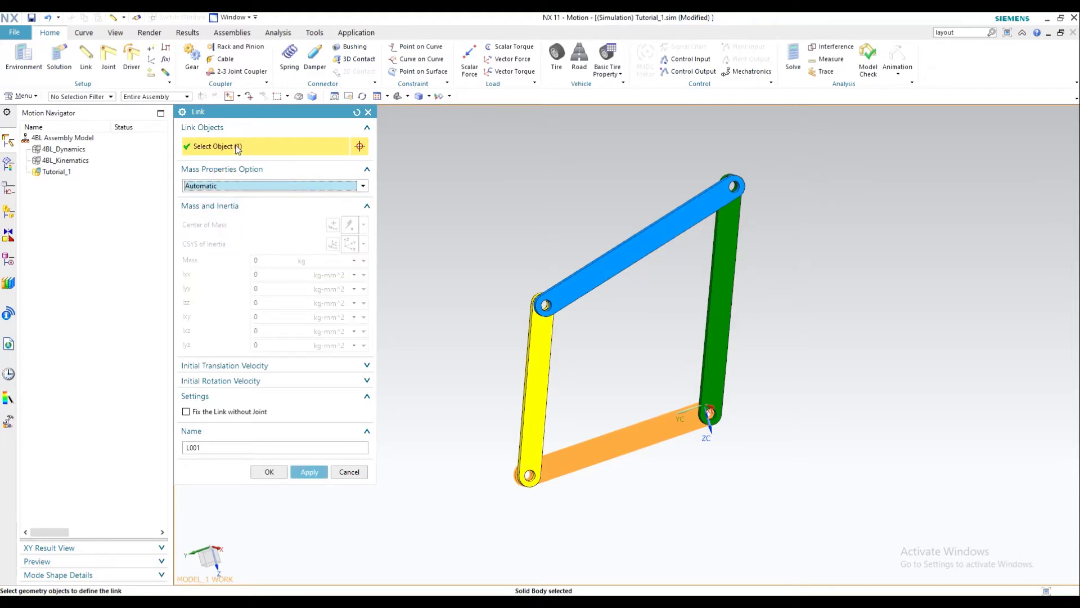
{"action": "left_click", "coordinate": [238, 206]}
- Examine the initial rotation and translation velocity options for link L001
{"action": "left_click", "coordinate": [235, 237]}
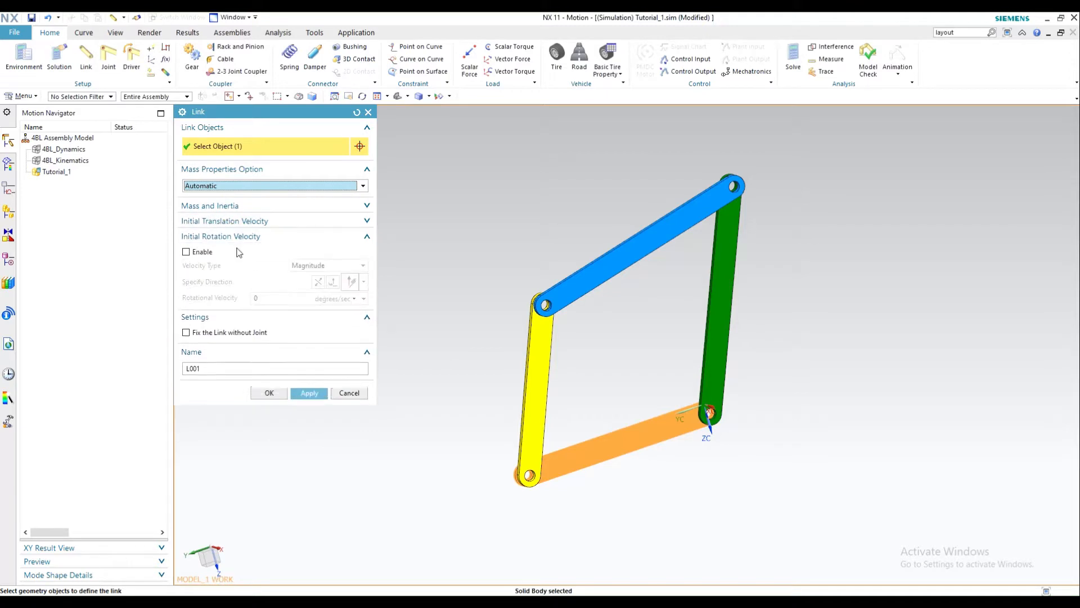
{"action": "left_click", "coordinate": [231, 222]}
{"action": "left_click", "coordinate": [225, 221]}
{"action": "left_click", "coordinate": [221, 236]}
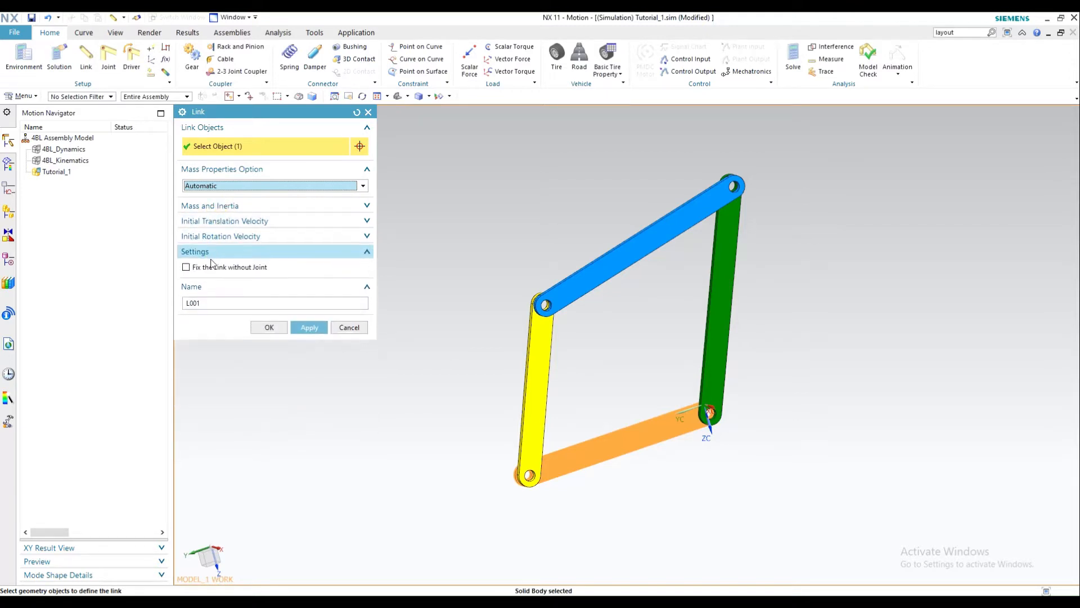
- Try adding the green, blue and yellow bars to the link's selected objects, and reduce the selection to the red bar again
{"action": "left_click", "coordinate": [724, 299]}
{"action": "left_click", "coordinate": [681, 243]}
{"action": "left_click", "coordinate": [534, 356]}
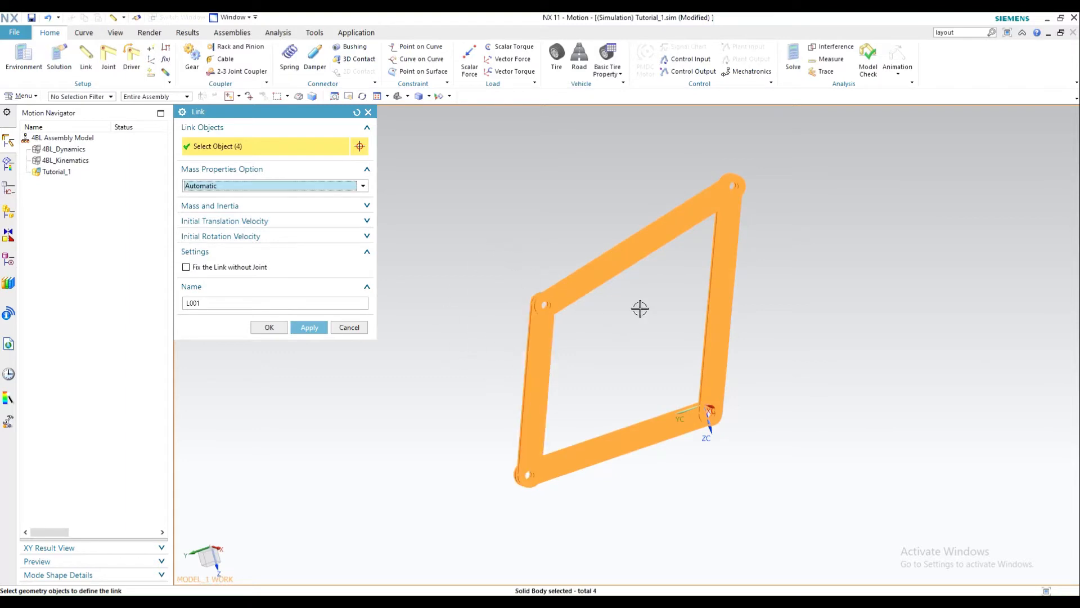
{"action": "mouse_move", "coordinate": [598, 395]}
{"action": "middle_mouse_down"}
{"action": "mouse_move", "coordinate": [576, 383]}
{"action": "mouse_move", "coordinate": [598, 383]}
{"action": "middle_mouse_up"}
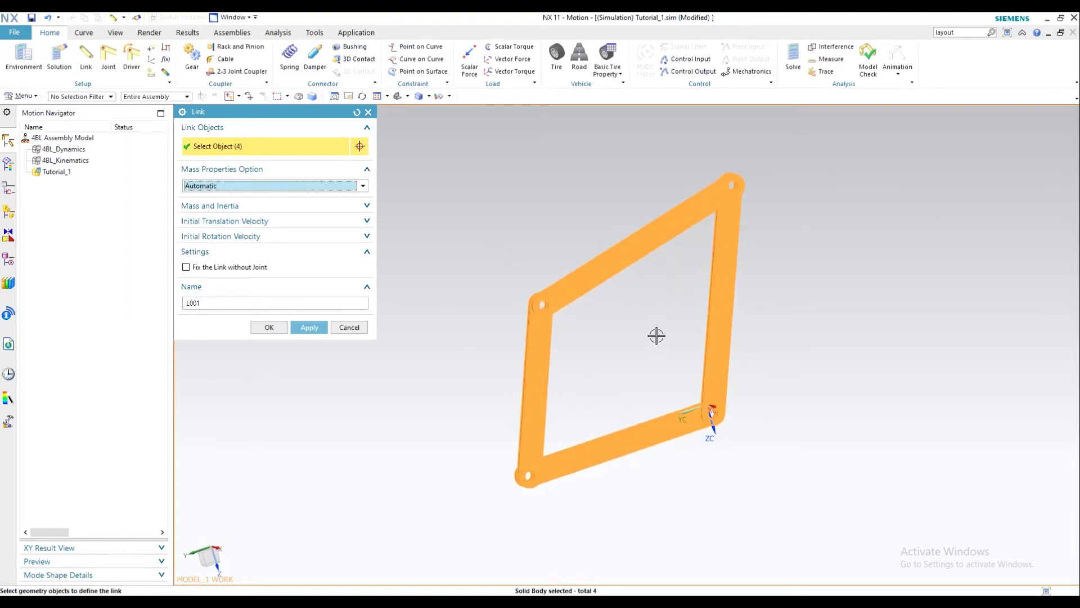
{"action": "middle_click_drag", "start_coordinate": [682, 364], "coordinate": [647, 270]}
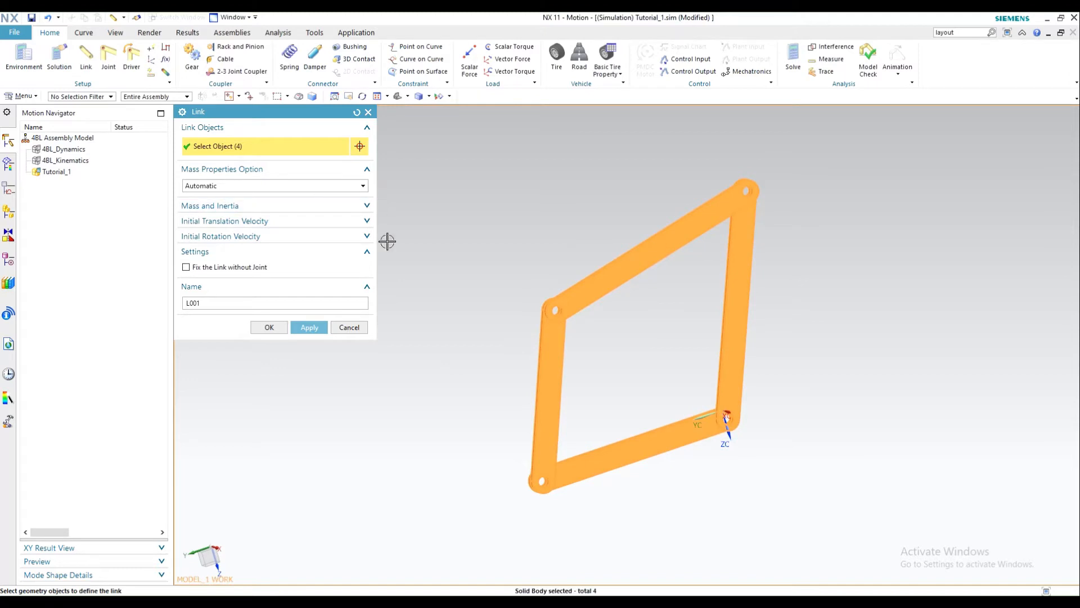
{"action": "left_click", "coordinate": [564, 388], "text": "shift"}
{"action": "left_click", "coordinate": [631, 261], "text": "shift"}
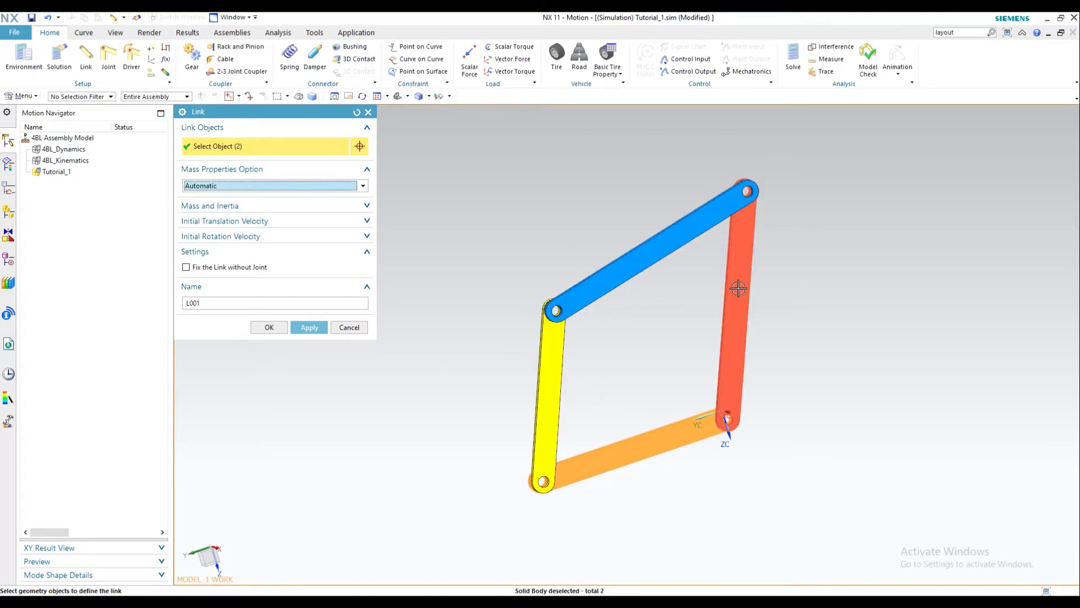
{"action": "left_click", "coordinate": [736, 290], "text": "shift"}
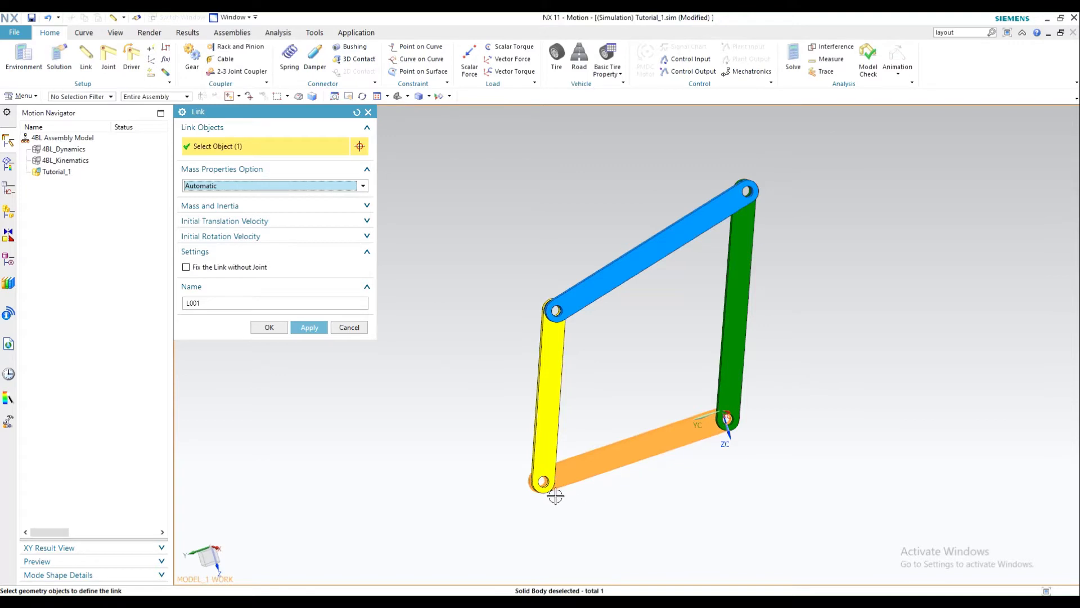
{"action": "middle_click_drag", "start_coordinate": [612, 369], "coordinate": [647, 424]}
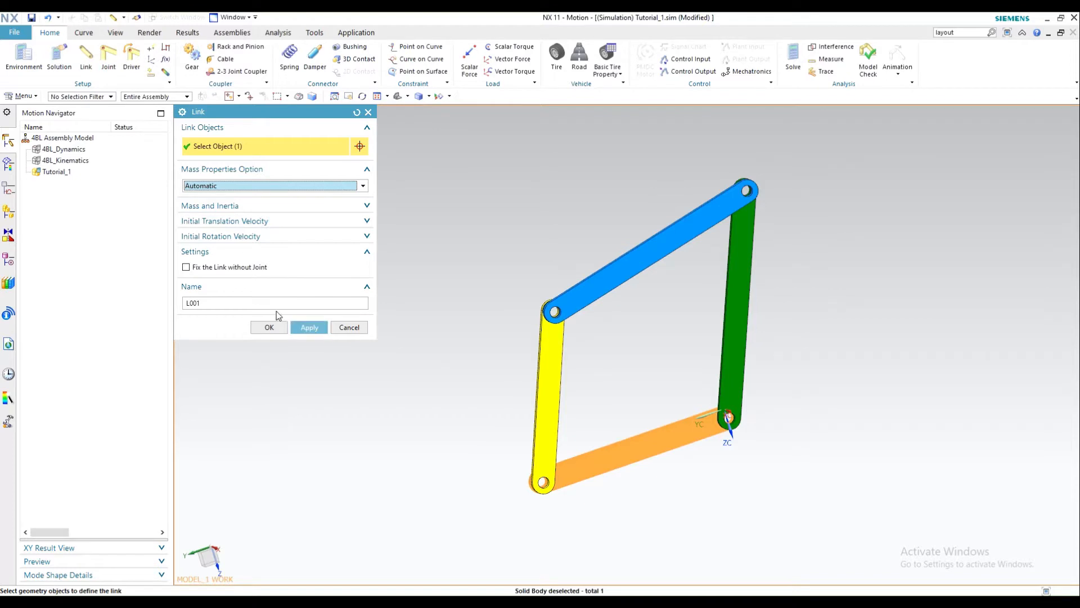
- Name the red bar's link Red_Link and create it
{"action": "left_click_drag", "start_coordinate": [236, 304], "coordinate": [173, 312]}
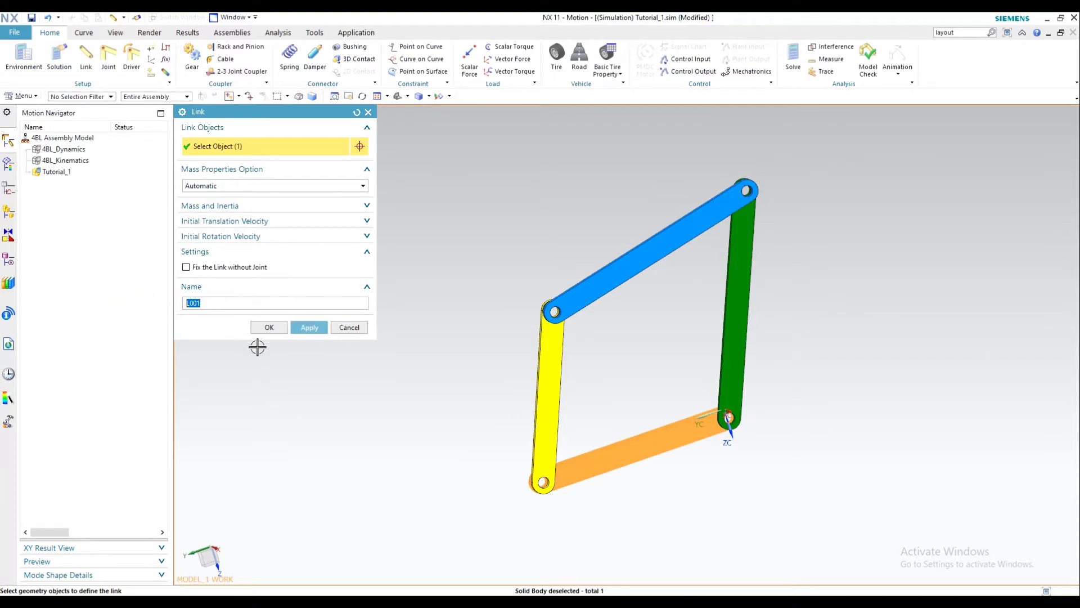
{"action": "type", "text": "Red_Link"}
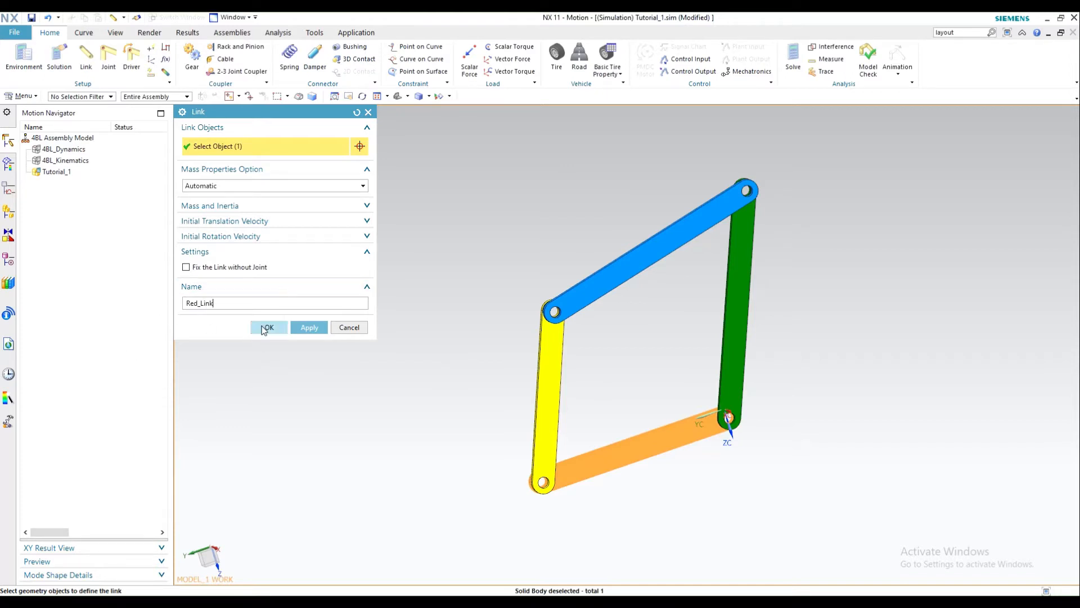
{"action": "left_click", "coordinate": [309, 328]}
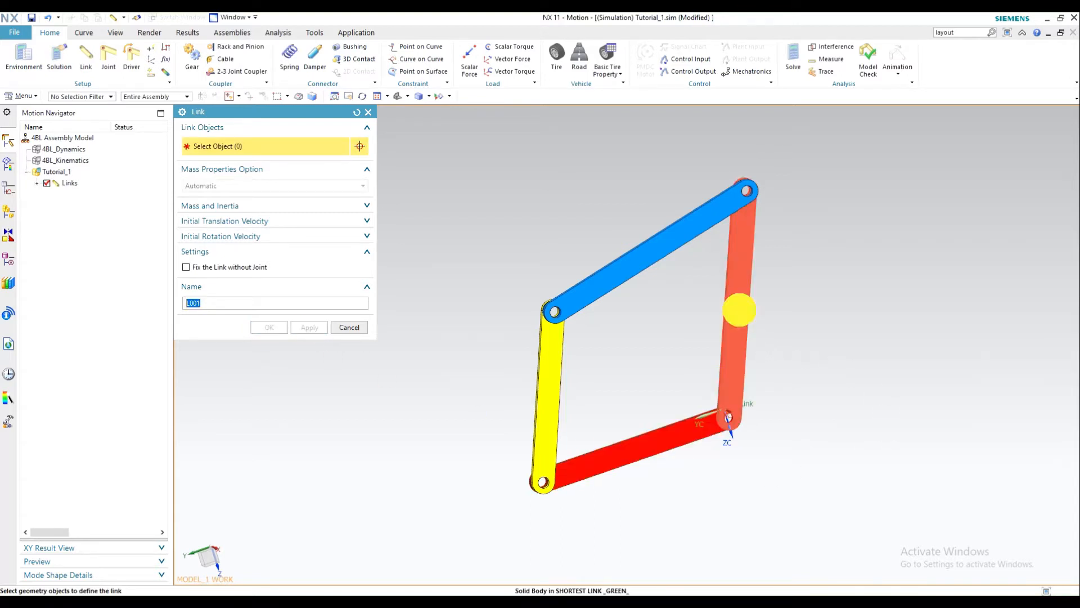
- Create separate links for the green, blue and yellow bars with their default names, and finish defining links
{"action": "left_click", "coordinate": [745, 311]}
{"action": "middle_click", "coordinate": [819, 310]}
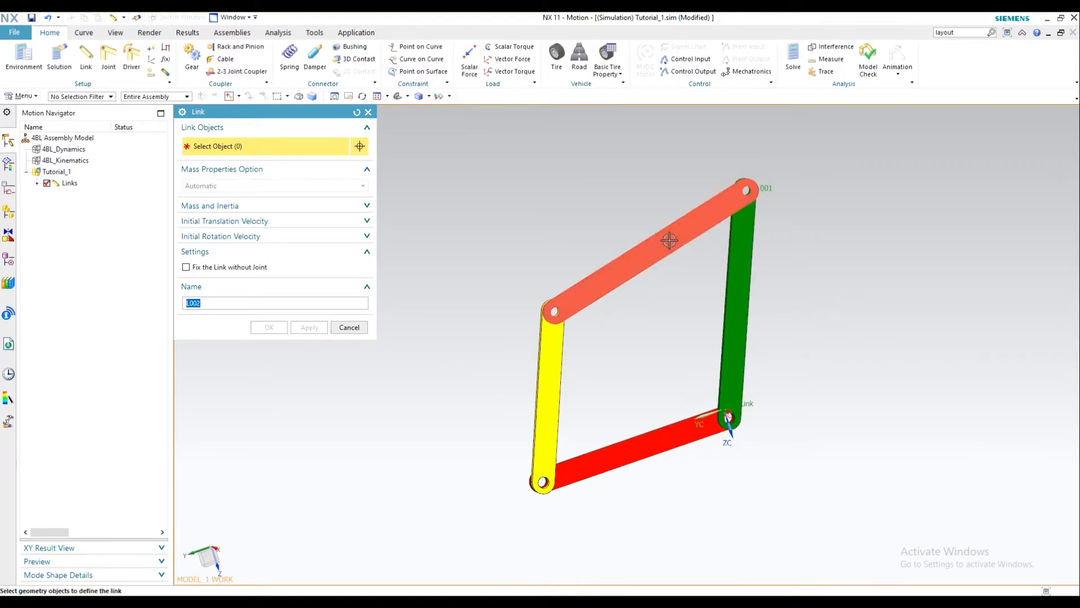
{"action": "left_click", "coordinate": [618, 271]}
{"action": "middle_click", "coordinate": [528, 225]}
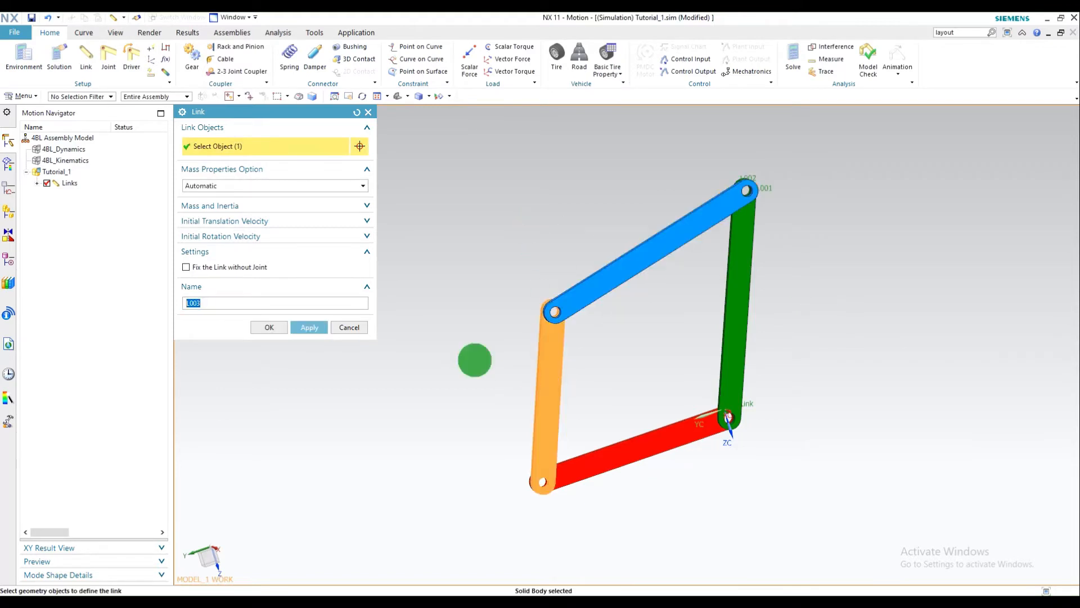
{"action": "left_click", "coordinate": [348, 329]}
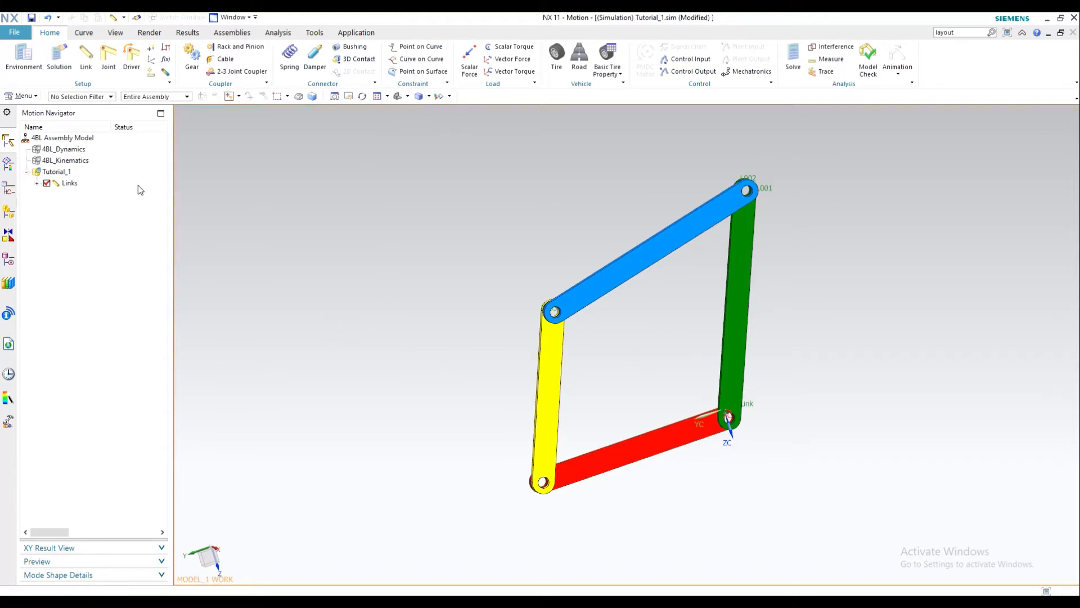
- Expand the Links list of Tutorial_1 and check which bars L003, L002 and L001 represent, leaving L001's name as it is
{"action": "left_click", "coordinate": [37, 183]}
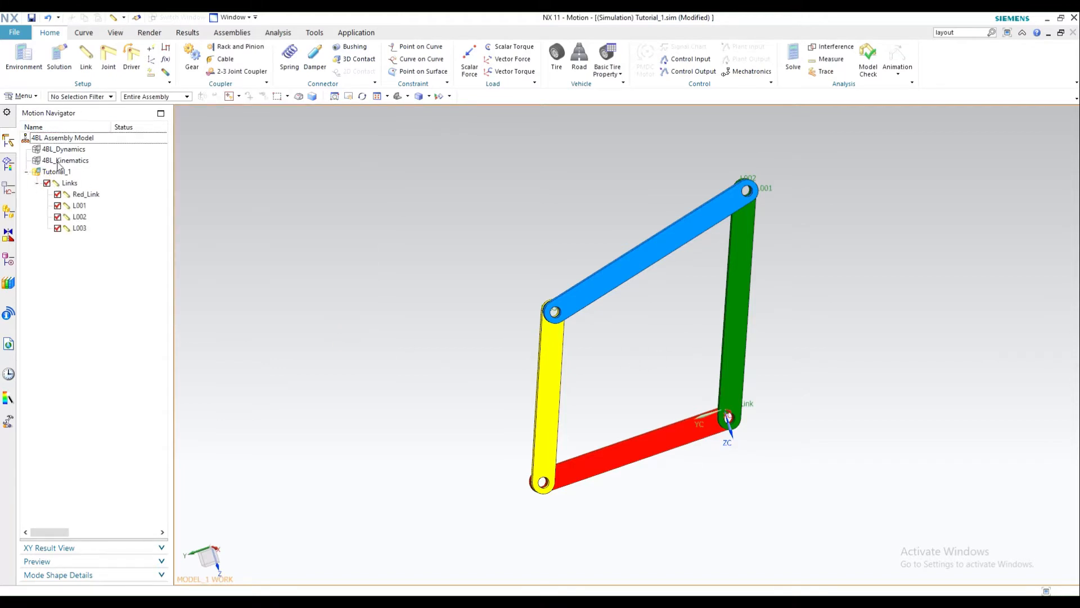
{"action": "left_click", "coordinate": [79, 226]}
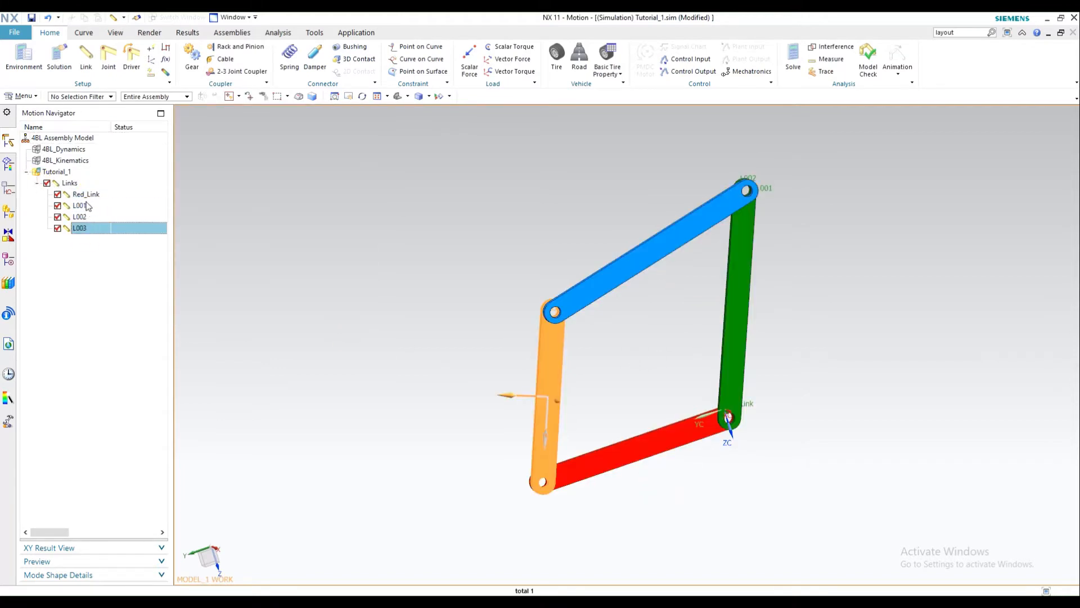
{"action": "left_click", "coordinate": [83, 217]}
{"action": "right_click", "coordinate": [79, 206]}
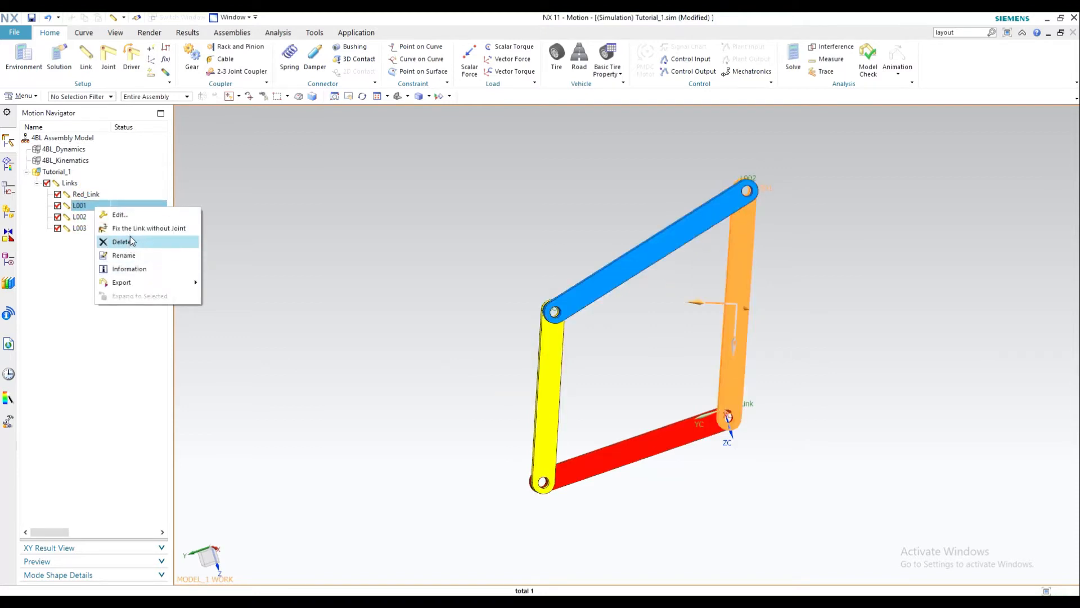
{"action": "left_click", "coordinate": [113, 242]}
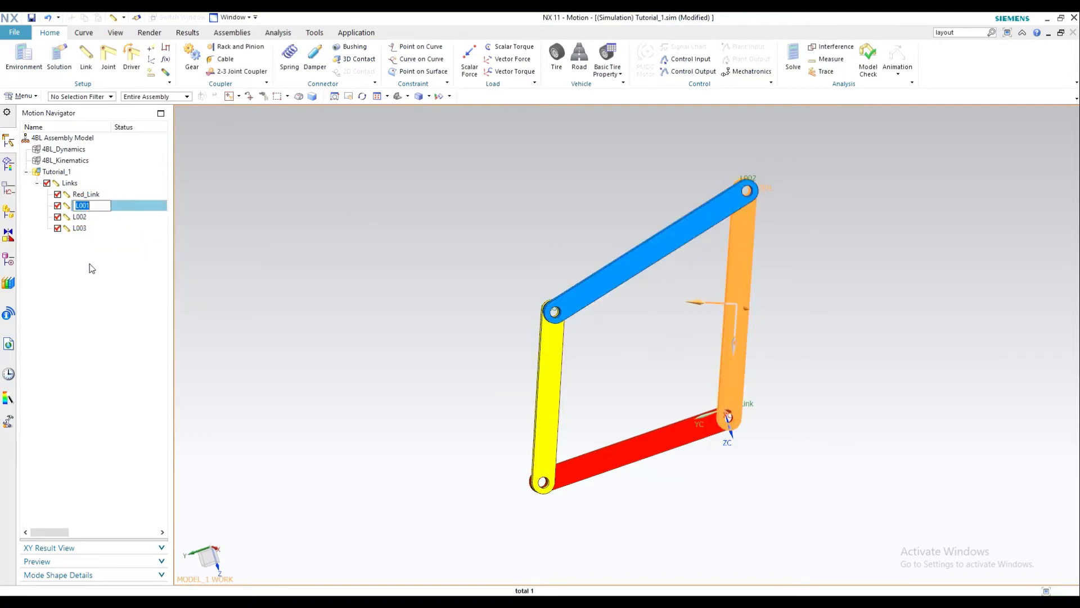
{"action": "left_click", "coordinate": [125, 312]}
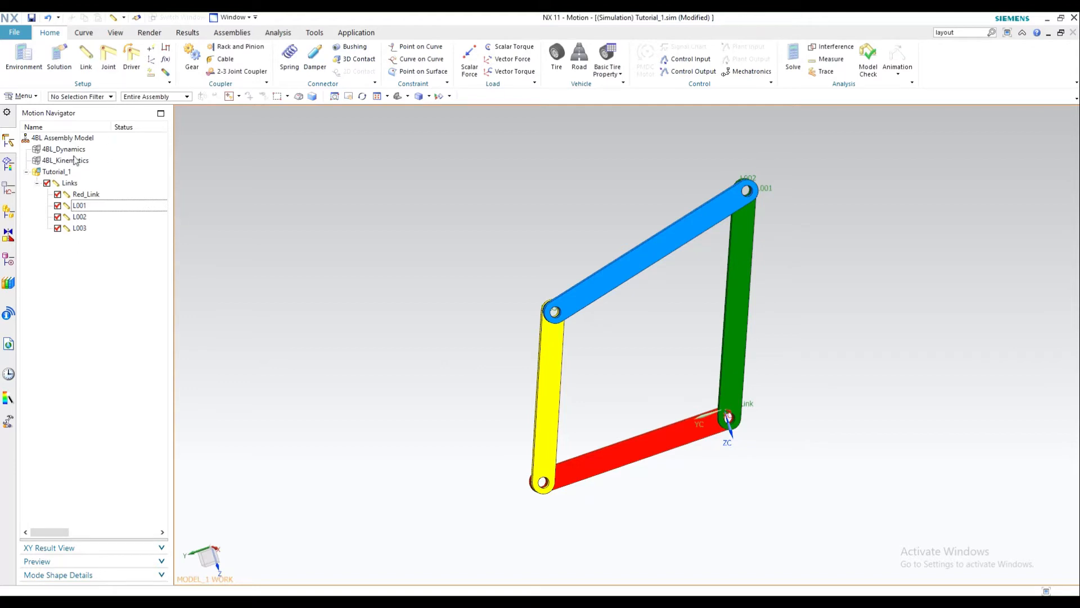
- Try to select the already linked bars as objects of another link
{"action": "left_click", "coordinate": [85, 57]}
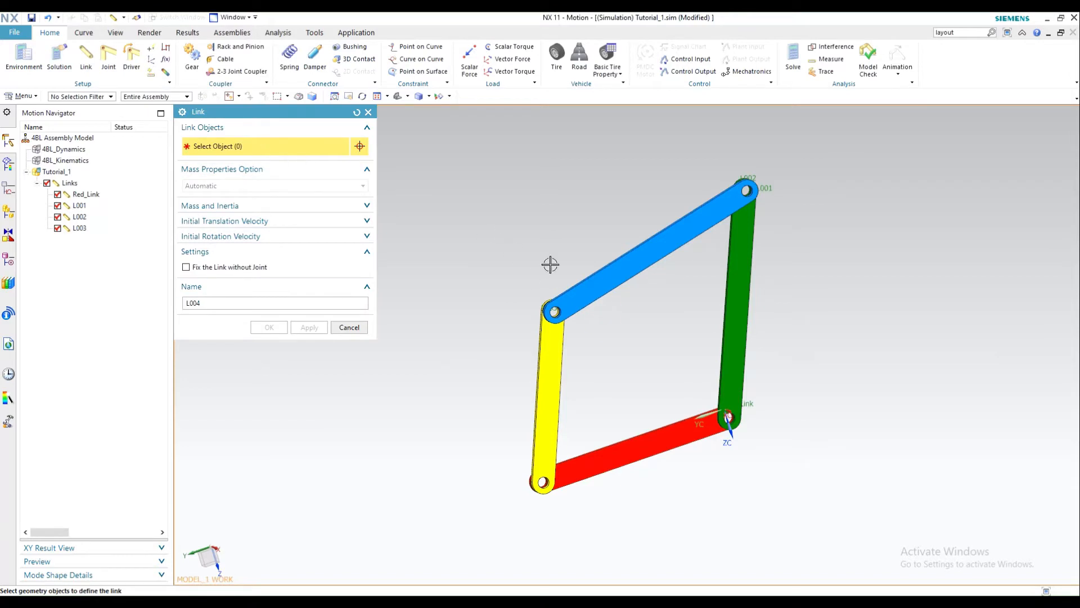
{"action": "left_click", "coordinate": [623, 296]}
{"action": "left_click_drag", "start_coordinate": [487, 183], "coordinate": [859, 515]}
{"action": "left_click_drag", "start_coordinate": [445, 165], "coordinate": [839, 525]}
{"action": "left_click", "coordinate": [369, 113]}
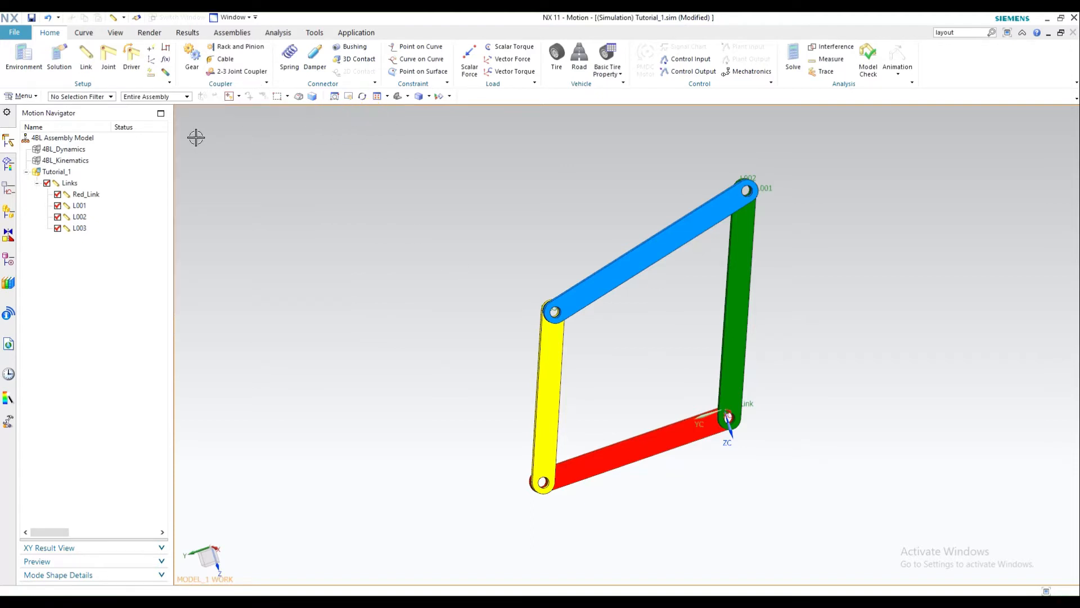
- Start defining a joint, review the available joint types and set the type to Fixed
{"action": "left_click", "coordinate": [110, 67]}
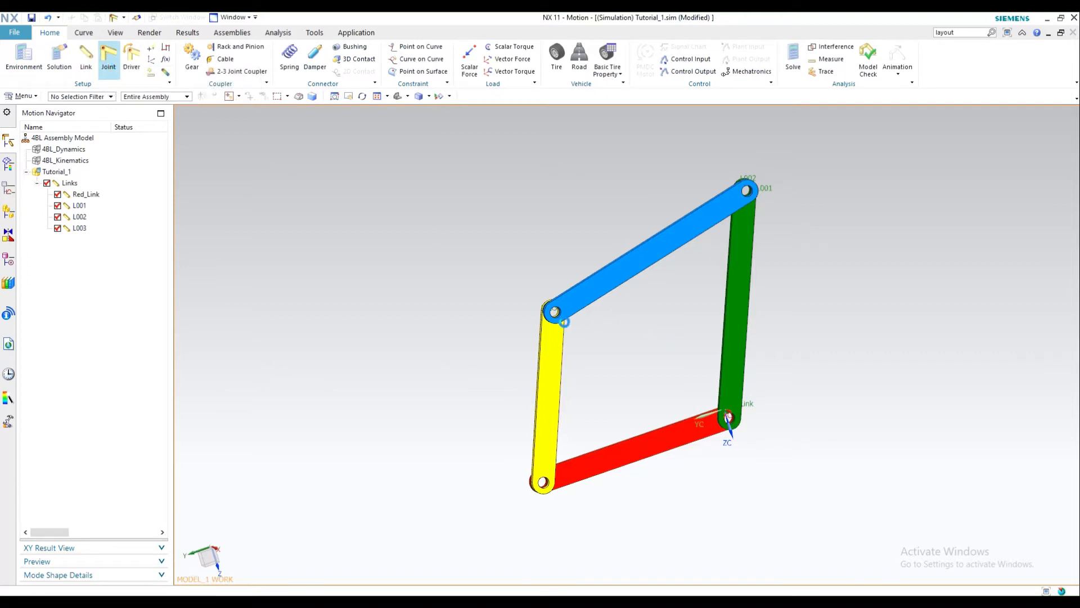
{"action": "middle_click_drag", "start_coordinate": [860, 289], "coordinate": [915, 270], "text": "shift"}
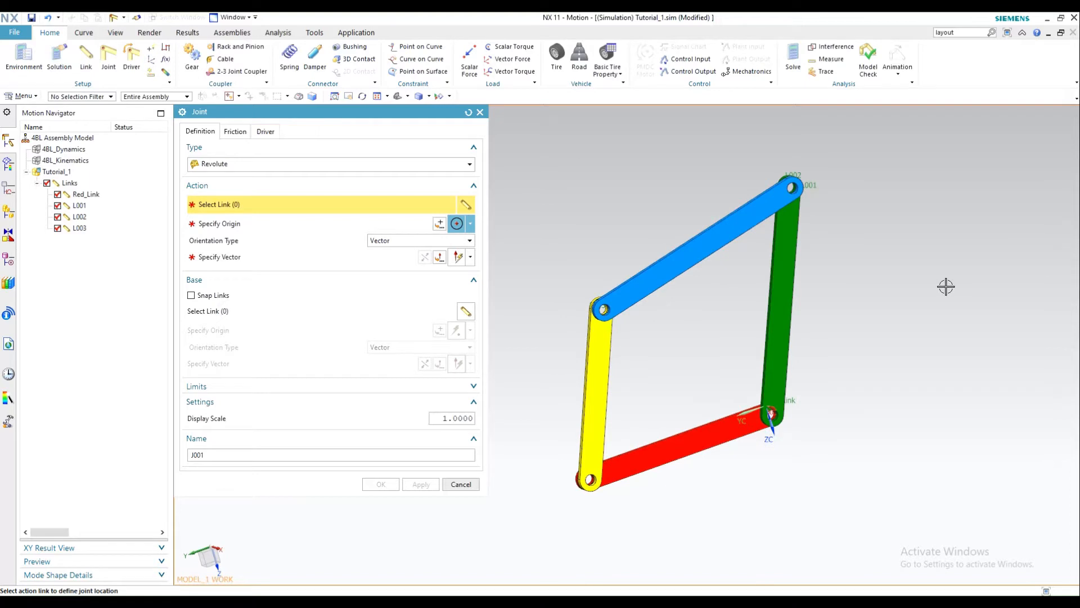
{"action": "left_click", "coordinate": [197, 169]}
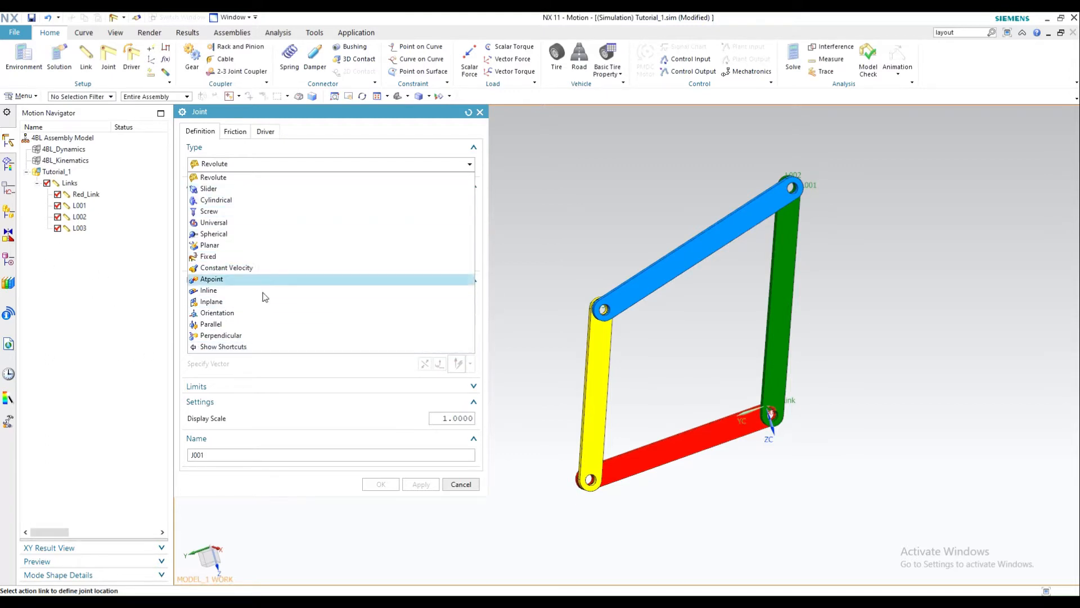
{"action": "left_click", "coordinate": [221, 176]}
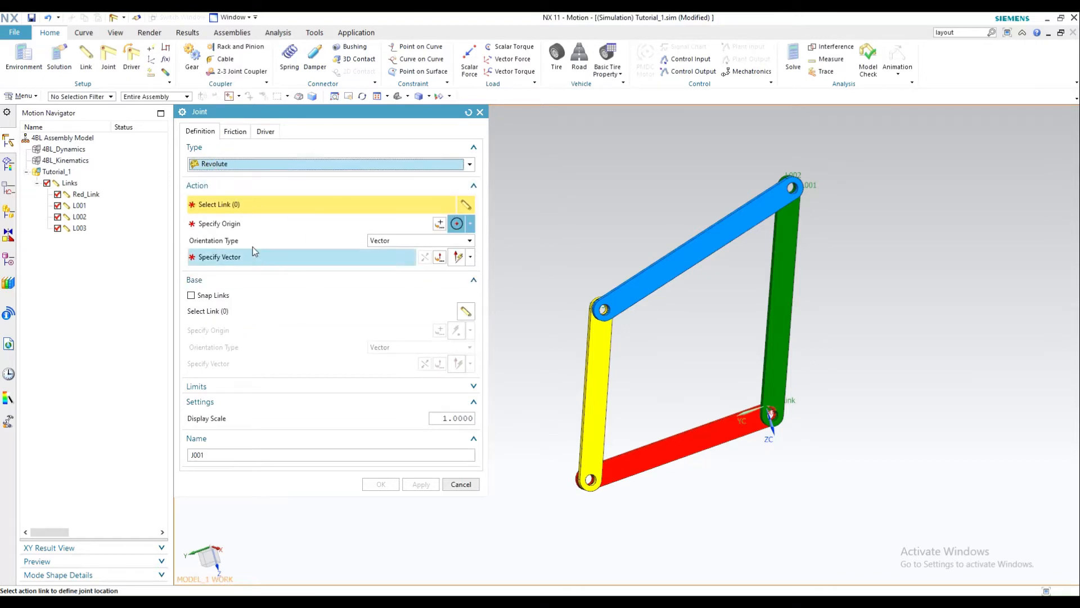
{"action": "middle_click_drag", "start_coordinate": [652, 328], "coordinate": [667, 327]}
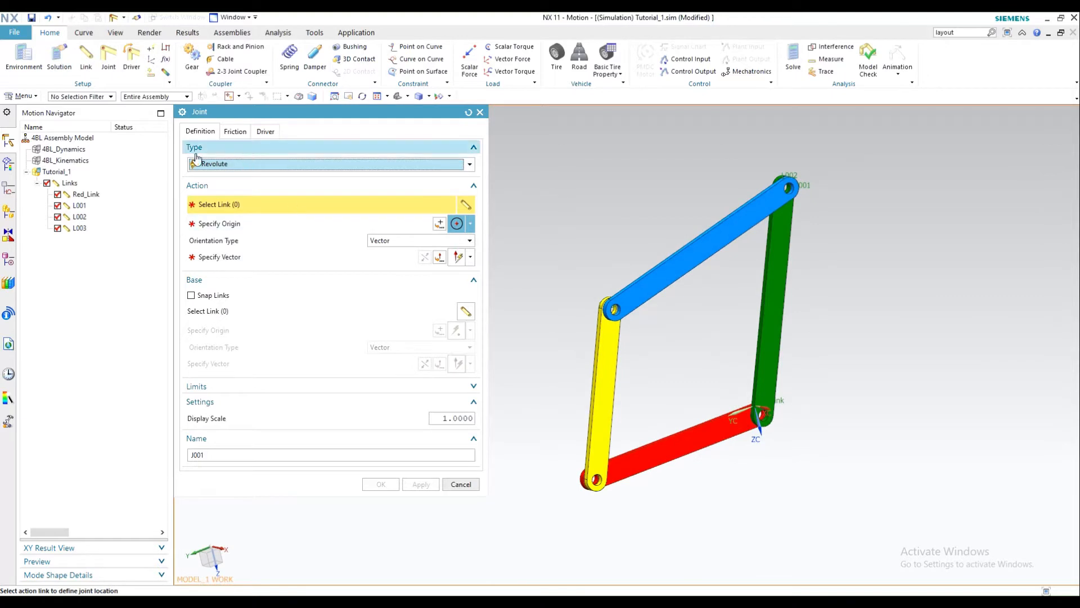
{"action": "left_click", "coordinate": [236, 161]}
{"action": "left_click", "coordinate": [225, 256]}
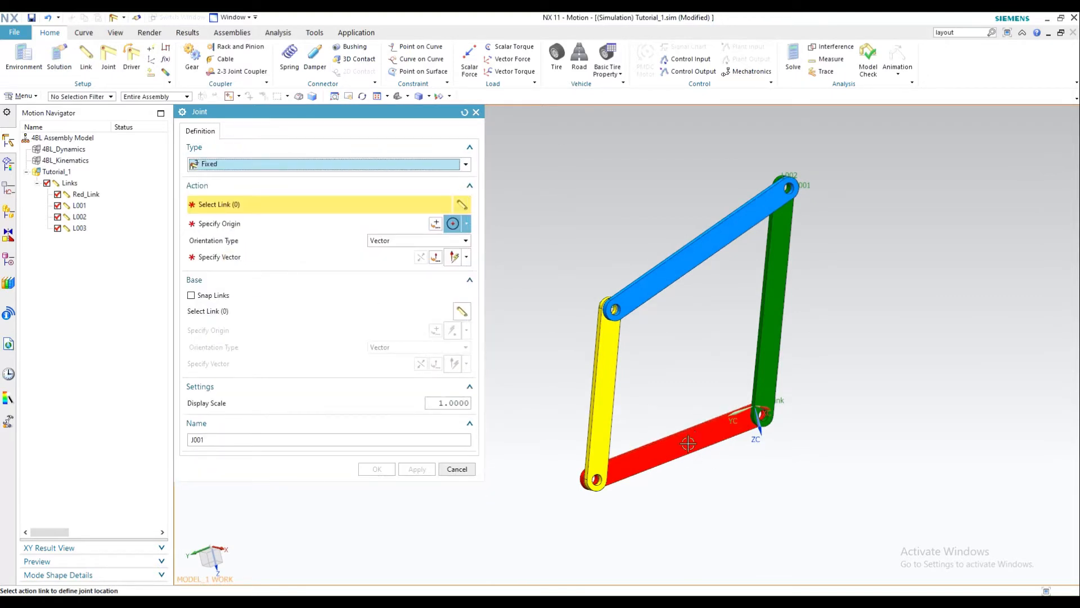
- Select the red bar as the action link of the fixed joint
{"action": "scroll", "coordinate": [687, 443], "scroll_direction": "up", "scroll_amount": 2}
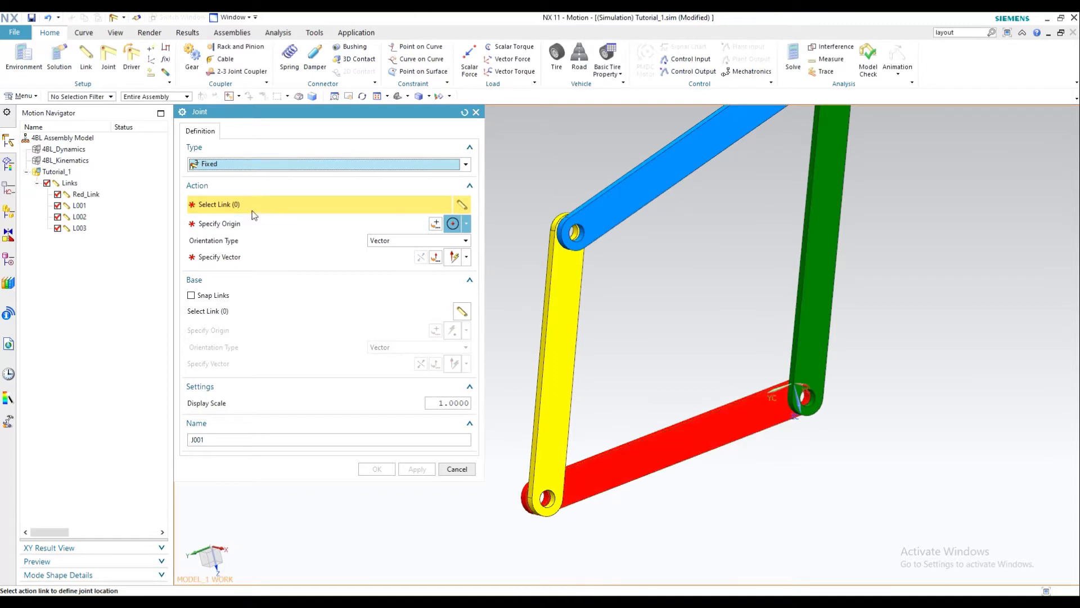
{"action": "left_click", "coordinate": [672, 448]}
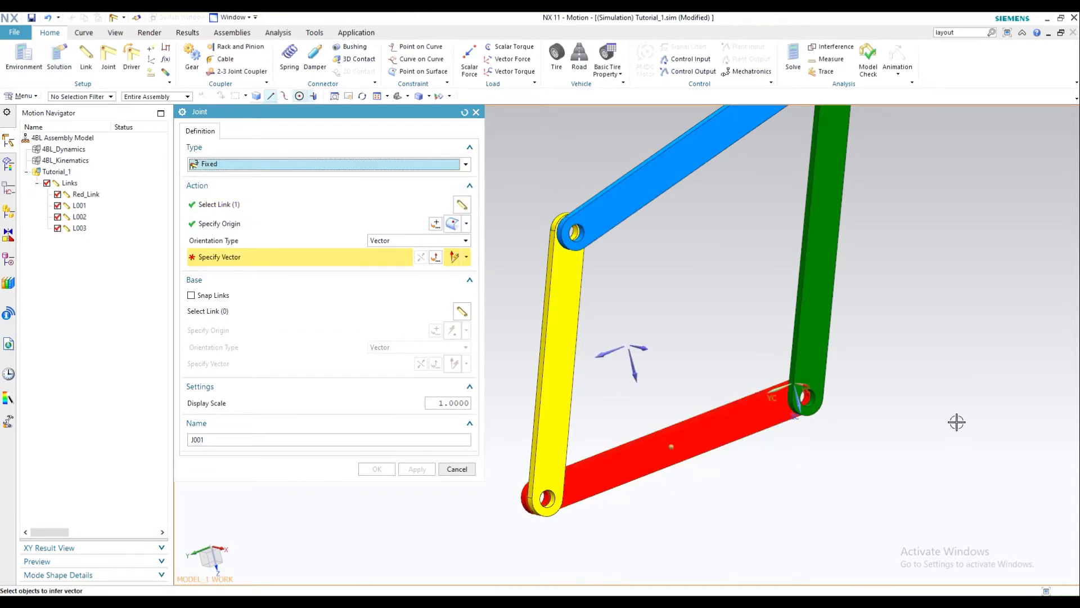
{"action": "middle_click_drag", "start_coordinate": [748, 395], "coordinate": [730, 389]}
{"action": "left_click", "coordinate": [230, 206]}
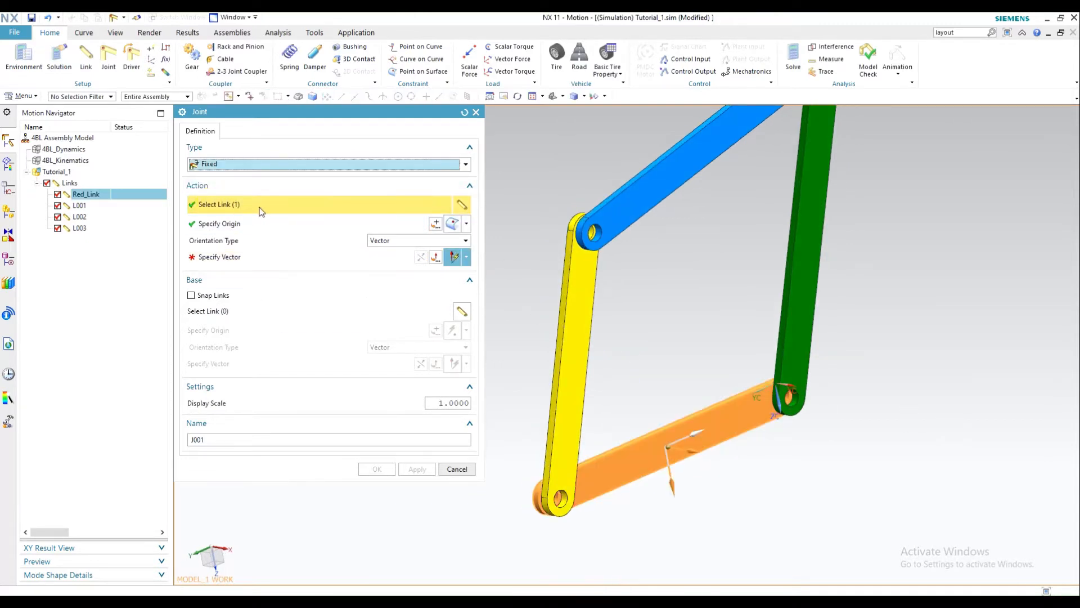
- Specify the fixed joint's origin on the red bar's front face and its vector normal to that face
{"action": "left_click", "coordinate": [196, 225]}
{"action": "scroll", "coordinate": [666, 450], "scroll_direction": "up", "scroll_amount": 1}
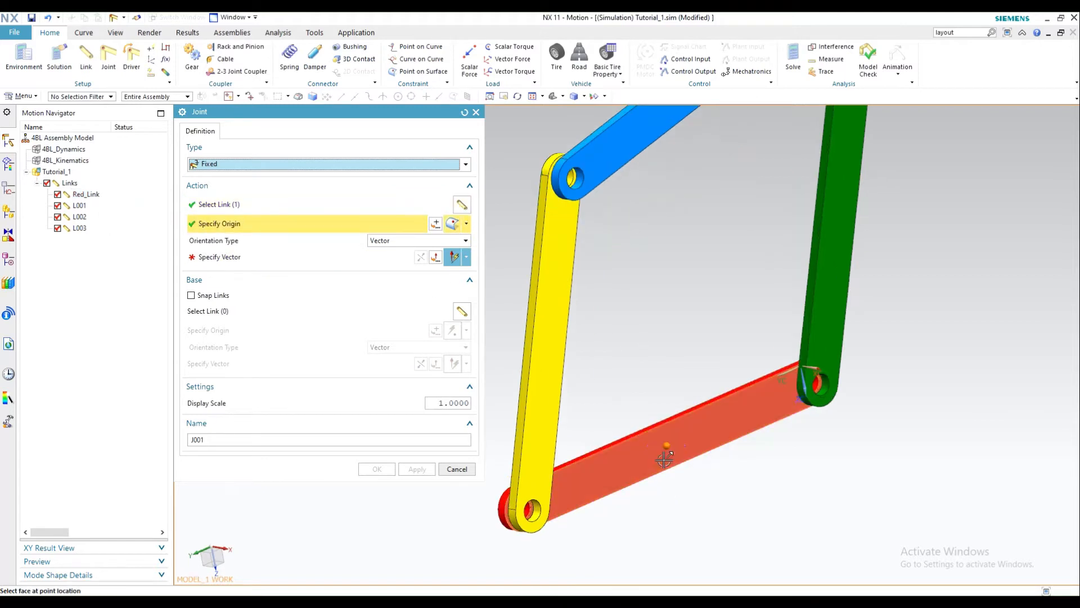
{"action": "mouse_move", "coordinate": [783, 403]}
{"action": "middle_mouse_down"}
{"action": "mouse_move", "coordinate": [742, 402]}
{"action": "mouse_move", "coordinate": [778, 415]}
{"action": "mouse_move", "coordinate": [787, 402]}
{"action": "middle_mouse_up"}
{"action": "middle_click_drag", "start_coordinate": [697, 330], "coordinate": [771, 315]}
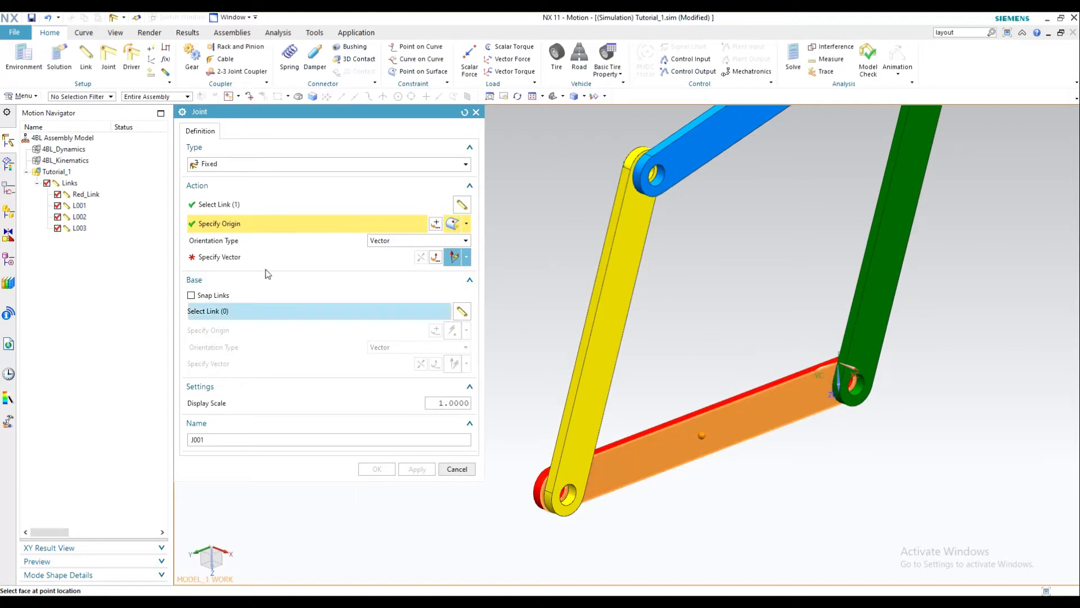
{"action": "left_click", "coordinate": [665, 461]}
{"action": "left_click", "coordinate": [286, 218]}
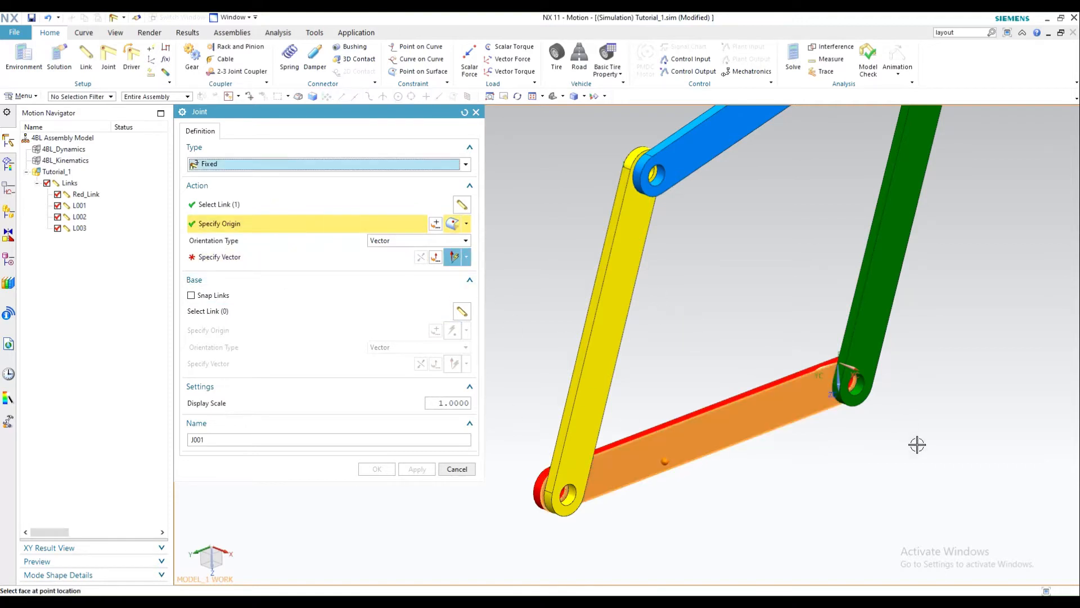
{"action": "left_click", "coordinate": [766, 420]}
{"action": "left_click", "coordinate": [617, 459]}
- Try several origin points along the red bar's front face and place the fixed joint's origin slightly toward the yellow bar from its middle
{"action": "left_click", "coordinate": [302, 222]}
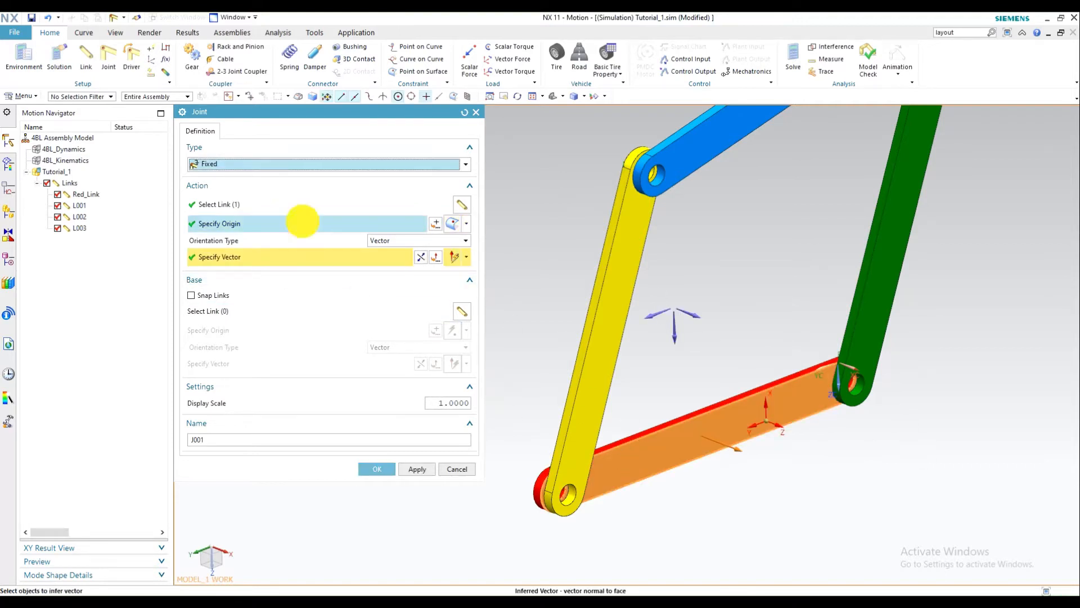
{"action": "left_click", "coordinate": [661, 450]}
{"action": "left_click", "coordinate": [735, 423]}
{"action": "left_click", "coordinate": [798, 403]}
{"action": "left_click", "coordinate": [730, 437]}
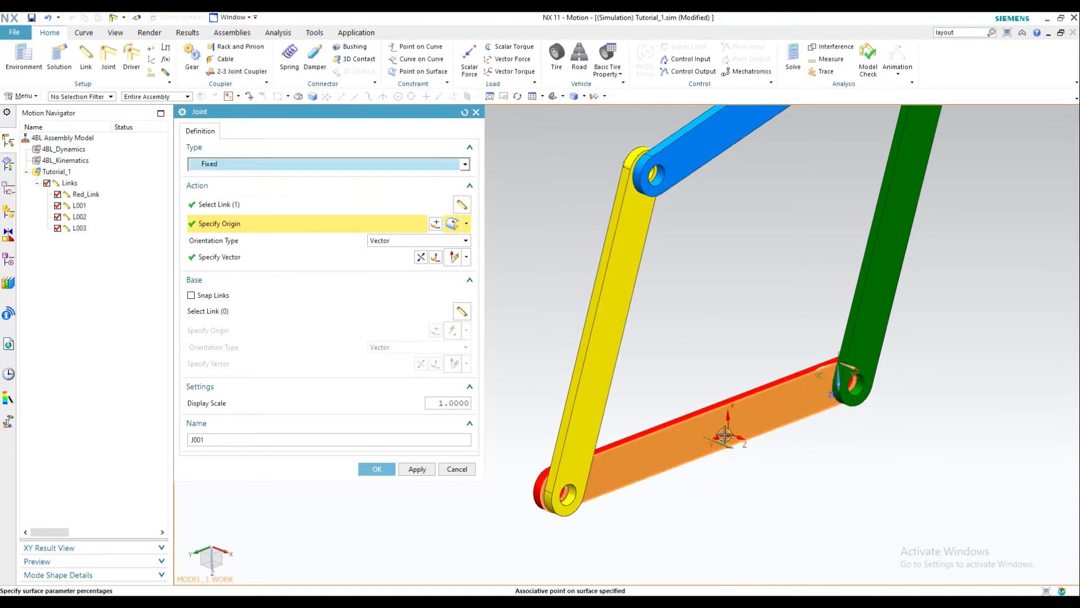
{"action": "left_click", "coordinate": [686, 452]}
{"action": "left_click", "coordinate": [655, 463]}
{"action": "left_click", "coordinate": [768, 418]}
{"action": "left_click", "coordinate": [803, 404]}
{"action": "left_click", "coordinate": [724, 431]}
{"action": "left_click", "coordinate": [681, 445]}
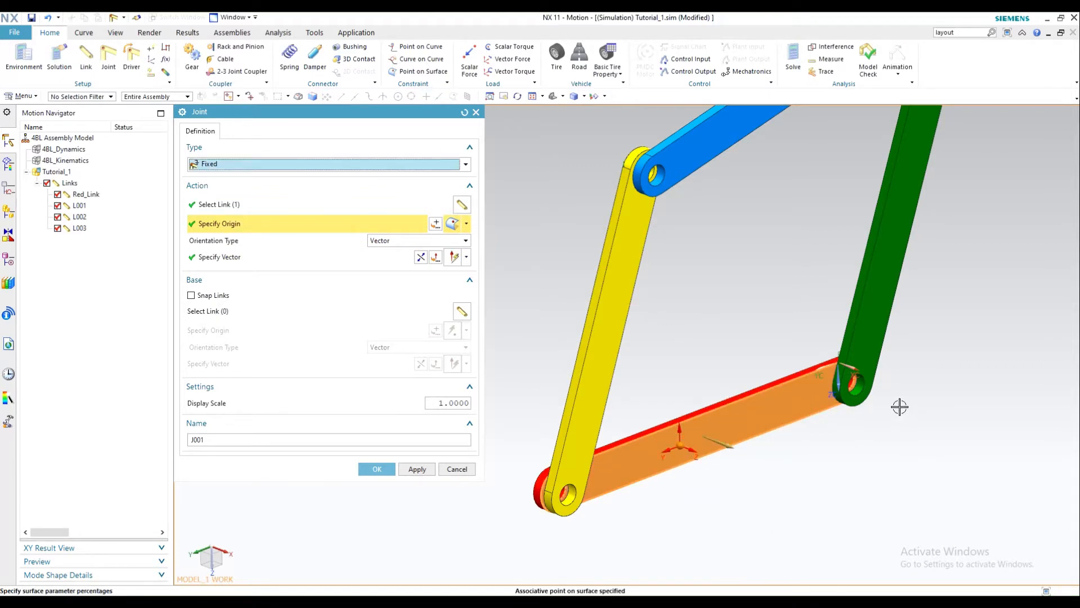
- Set the fixed joint's vector normal to the red bar's narrow upper face, create the joint and list it in the motion tree
{"action": "left_click", "coordinate": [282, 258]}
{"action": "scroll", "coordinate": [731, 400], "scroll_direction": "down", "scroll_amount": 5}
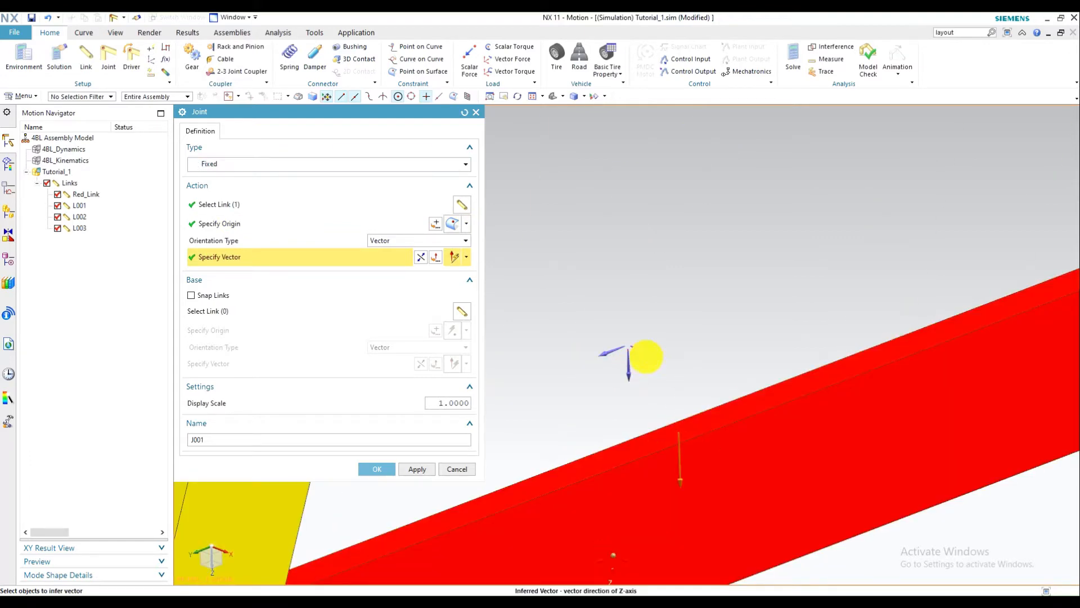
{"action": "scroll", "coordinate": [627, 362], "scroll_direction": "up", "scroll_amount": 5}
{"action": "left_click", "coordinate": [706, 433]}
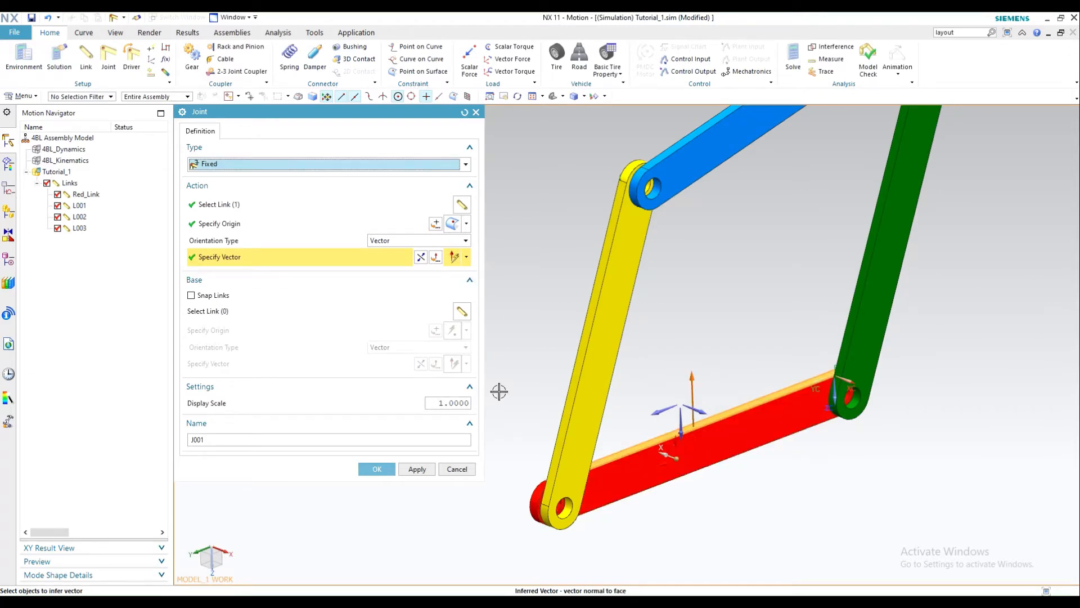
{"action": "left_click", "coordinate": [416, 468]}
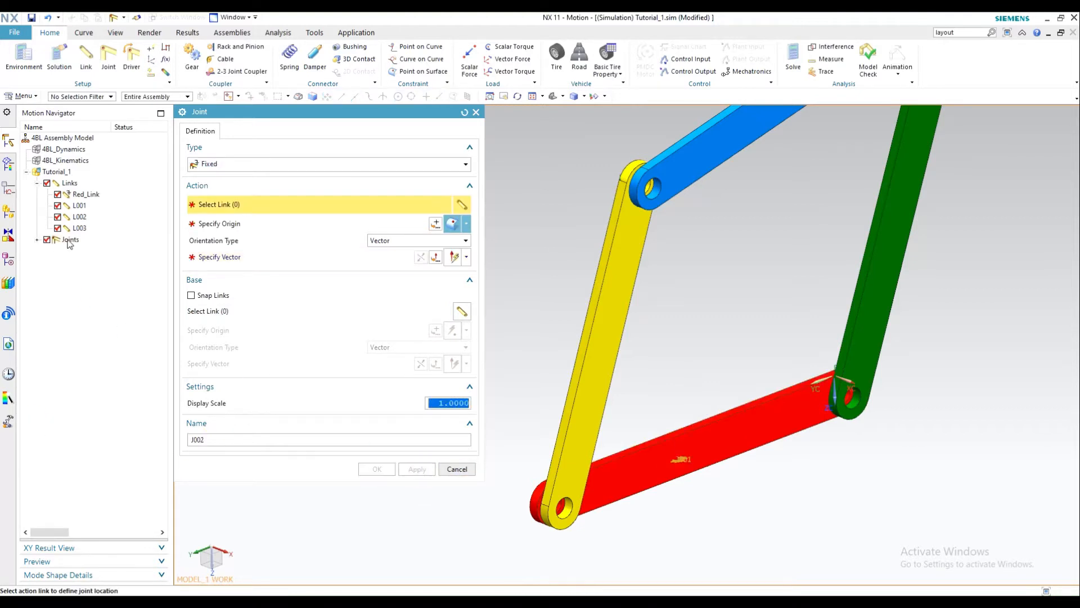
{"action": "left_click", "coordinate": [38, 239]}
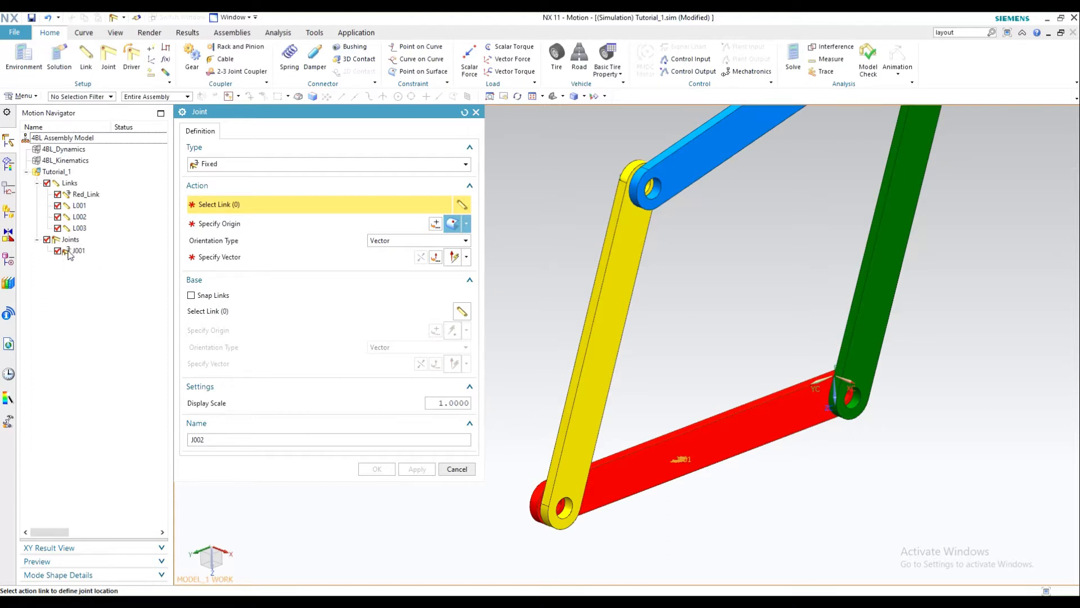
- Set the new joint's type to Revolute and select the green bar as its action link
{"action": "left_click", "coordinate": [237, 164]}
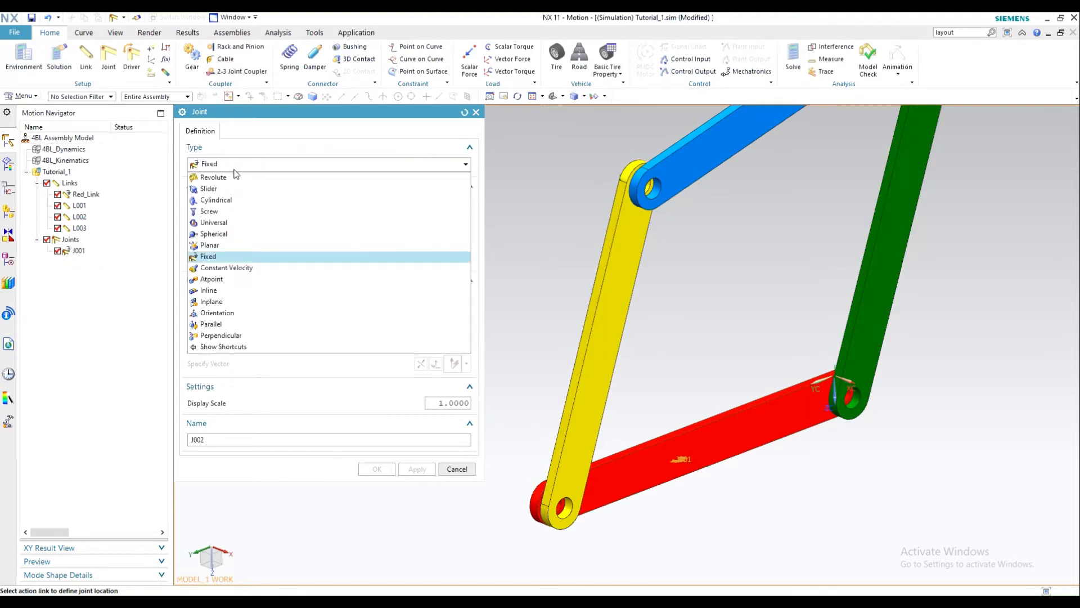
{"action": "left_click", "coordinate": [225, 178]}
{"action": "middle_click_drag", "start_coordinate": [791, 214], "coordinate": [841, 260]}
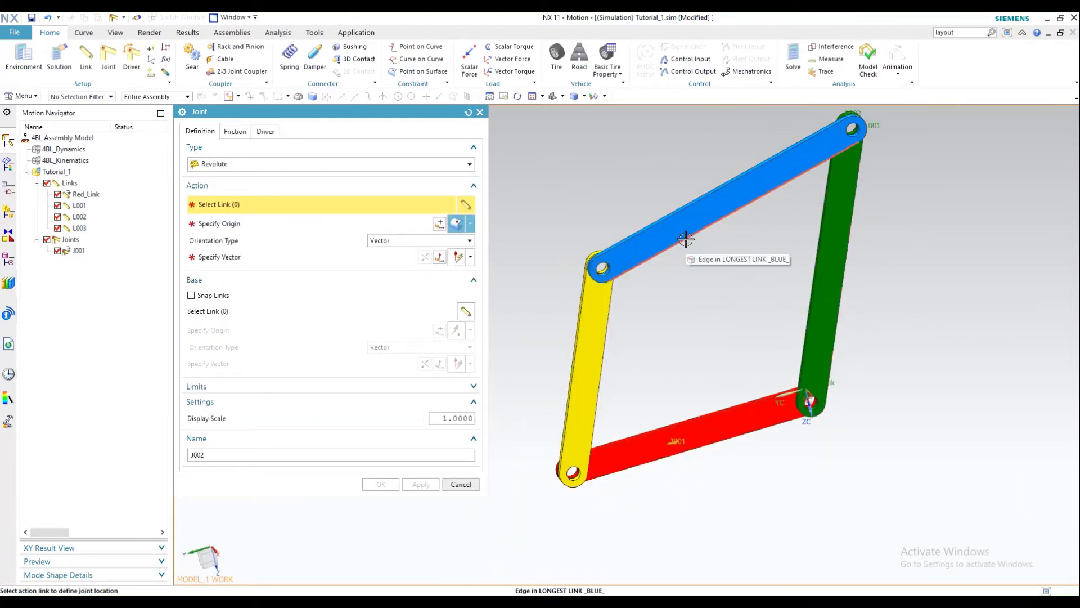
{"action": "middle_click_drag", "start_coordinate": [729, 294], "coordinate": [658, 323]}
{"action": "scroll", "coordinate": [725, 441], "scroll_direction": "up", "scroll_amount": 5}
{"action": "middle_click_drag", "start_coordinate": [690, 445], "coordinate": [793, 440]}
{"action": "scroll", "coordinate": [809, 270], "scroll_direction": "down", "scroll_amount": 4}
{"action": "middle_click_drag", "start_coordinate": [858, 207], "coordinate": [698, 287]}
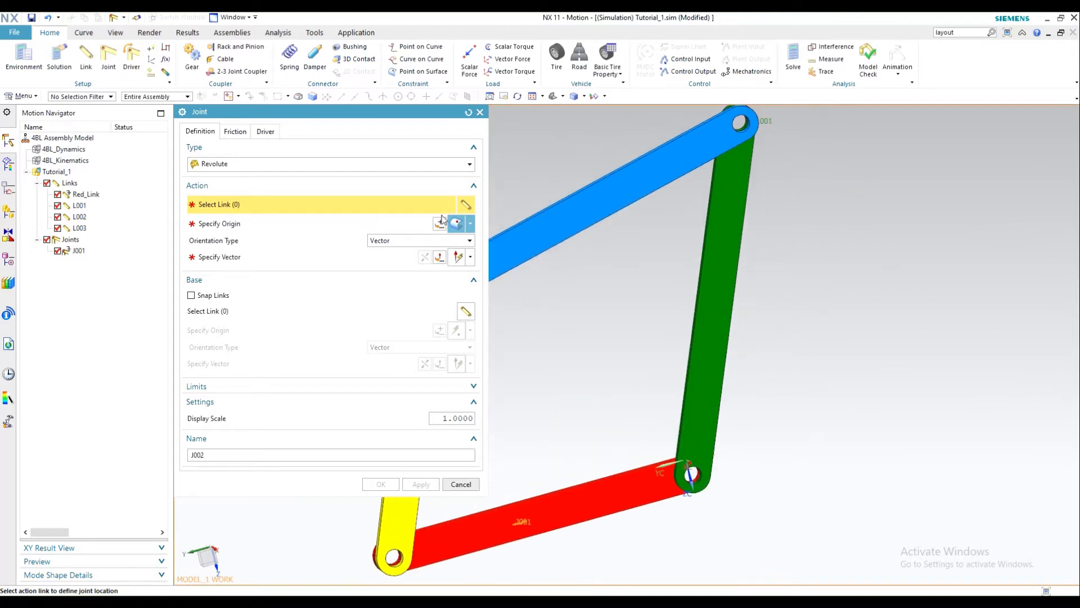
{"action": "left_click", "coordinate": [713, 299]}
{"action": "middle_click_drag", "start_coordinate": [554, 343], "coordinate": [540, 337]}
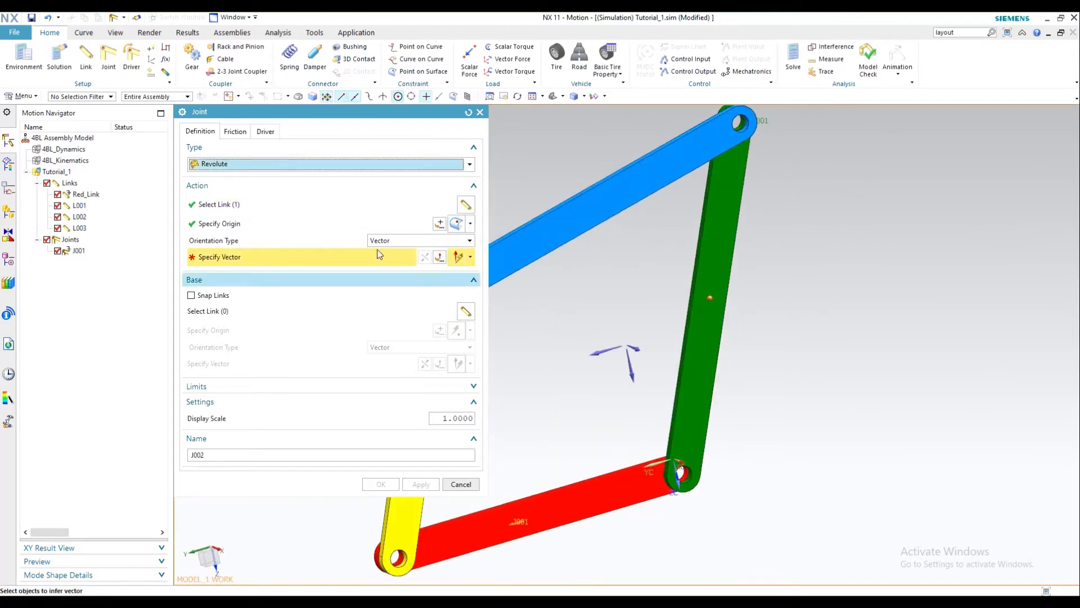
- Place the revolute joint's origin at the centre of the front circular edge of the green bar's lower hole
{"action": "left_click", "coordinate": [331, 226]}
{"action": "middle_click_drag", "start_coordinate": [707, 306], "coordinate": [726, 305]}
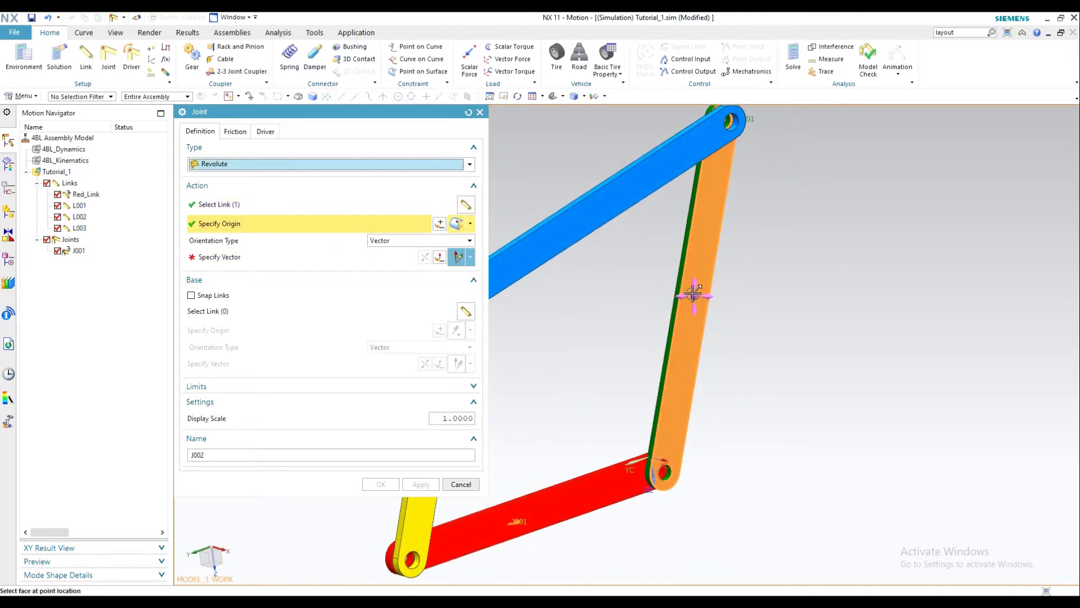
{"action": "scroll", "coordinate": [694, 294], "scroll_direction": "up", "scroll_amount": 4}
{"action": "scroll", "coordinate": [710, 146], "scroll_direction": "down", "scroll_amount": 5}
{"action": "middle_click_drag", "start_coordinate": [710, 136], "coordinate": [693, 229], "text": "shift"}
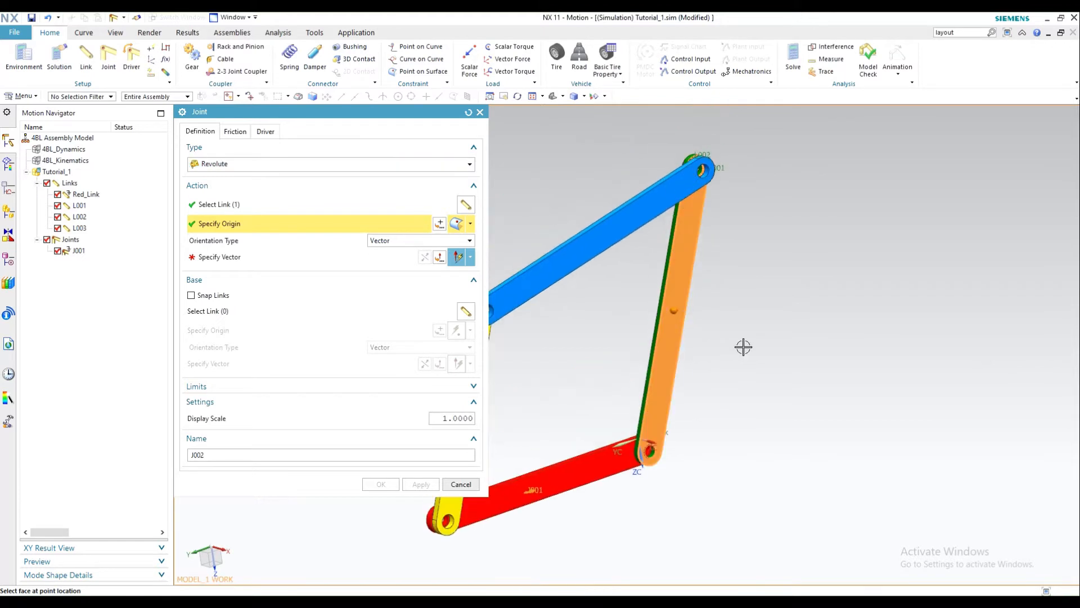
{"action": "middle_click_drag", "start_coordinate": [743, 347], "coordinate": [711, 338]}
{"action": "scroll", "coordinate": [672, 452], "scroll_direction": "up", "scroll_amount": 3}
{"action": "middle_click_drag", "start_coordinate": [675, 452], "coordinate": [730, 427]}
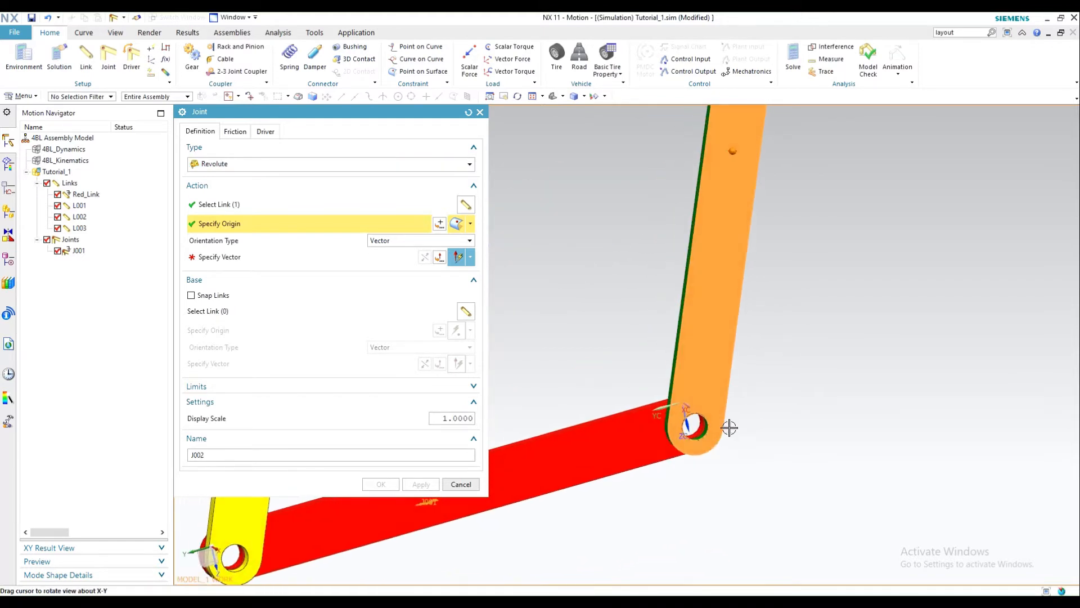
{"action": "scroll", "coordinate": [703, 419], "scroll_direction": "up", "scroll_amount": 1}
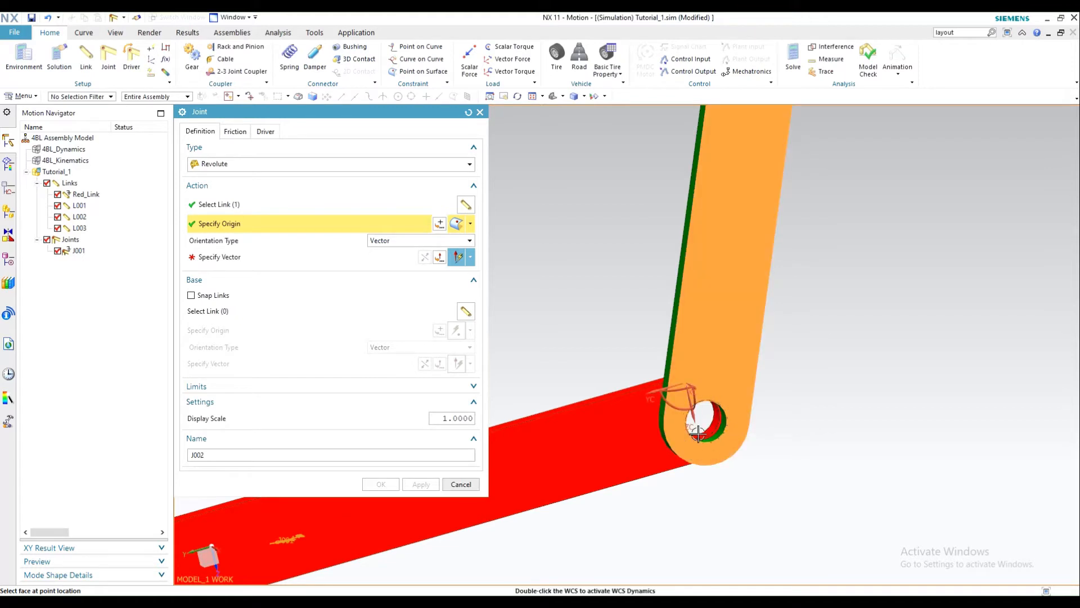
{"action": "scroll", "coordinate": [710, 435], "scroll_direction": "down", "scroll_amount": 3}
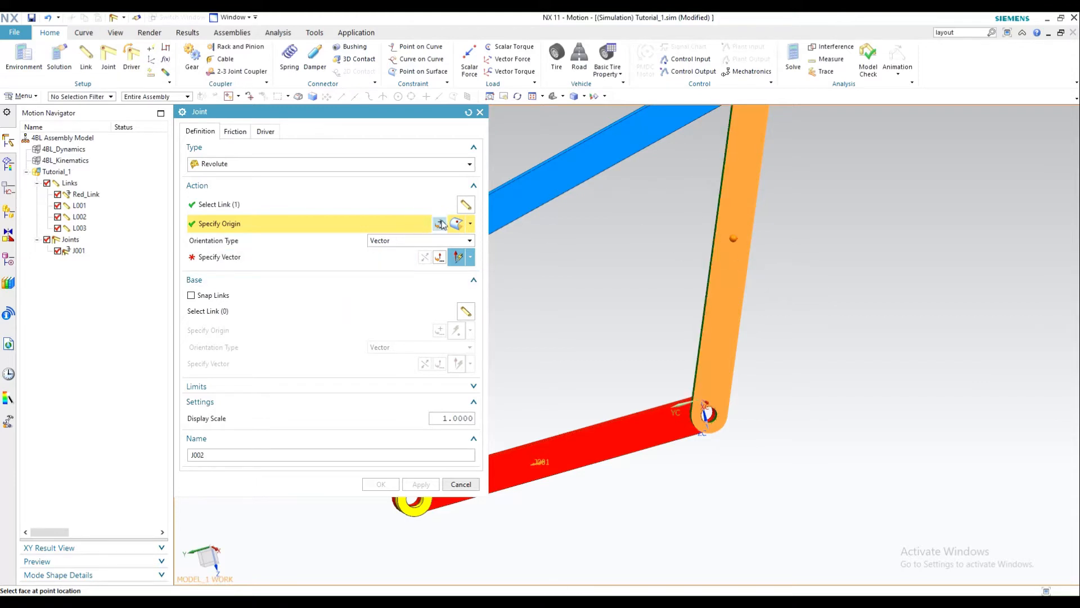
{"action": "left_click", "coordinate": [471, 224]}
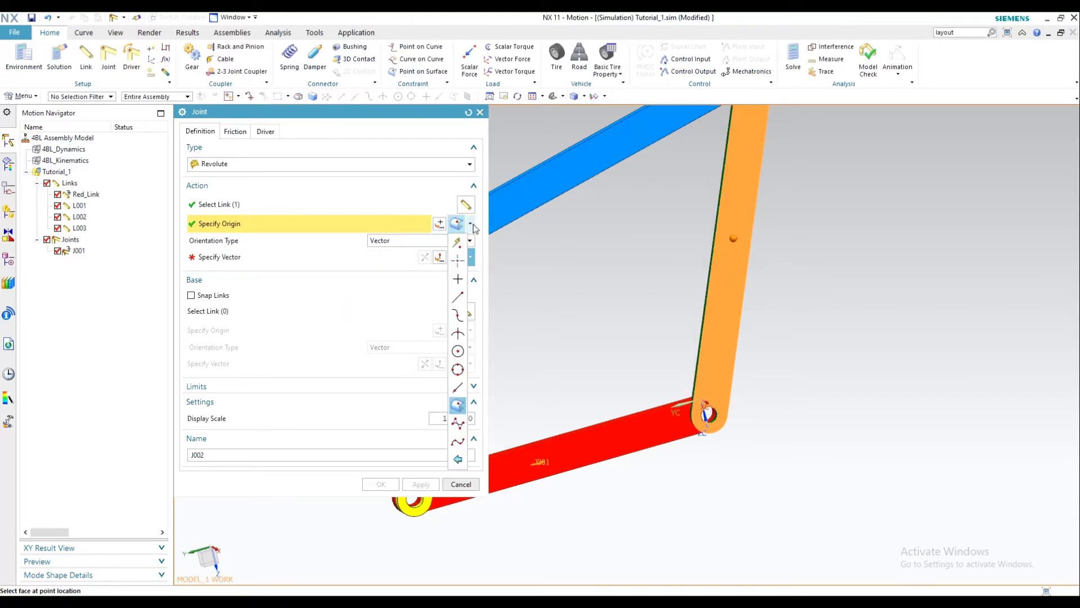
{"action": "left_click", "coordinate": [457, 350]}
{"action": "scroll", "coordinate": [714, 435], "scroll_direction": "up", "scroll_amount": 5}
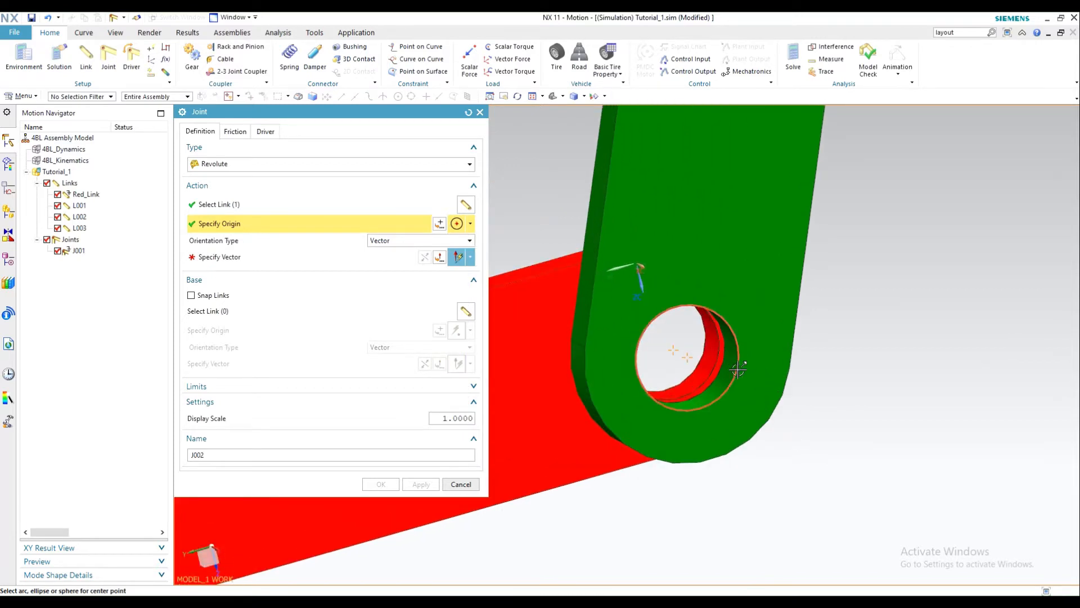
{"action": "left_click", "coordinate": [732, 400]}
{"action": "middle_click_drag", "start_coordinate": [732, 399], "coordinate": [766, 423]}
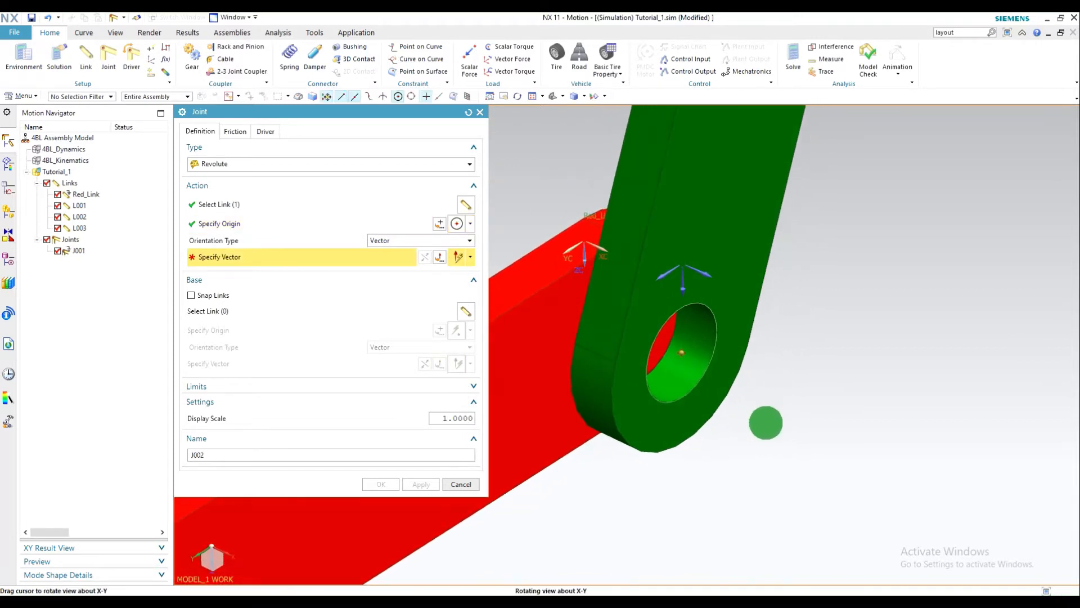
- Reopen the revolute joint's origin definition and set the point type to Between Two Points
{"action": "scroll", "coordinate": [701, 358], "scroll_direction": "up", "scroll_amount": 4}
{"action": "middle_click_drag", "start_coordinate": [701, 358], "coordinate": [646, 332]}
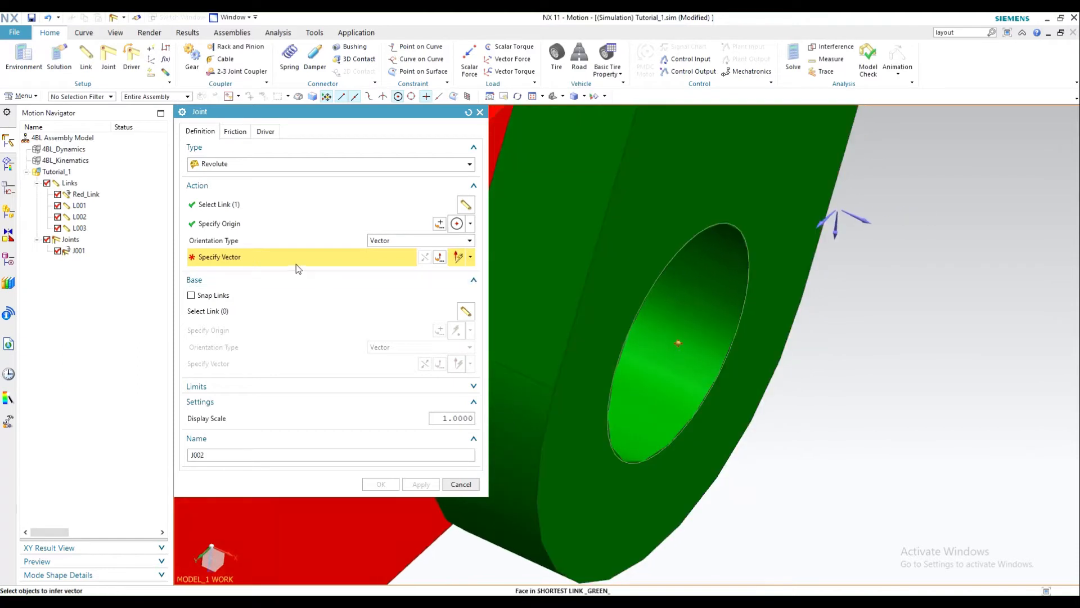
{"action": "scroll", "coordinate": [677, 339], "scroll_direction": "down", "scroll_amount": 4}
{"action": "scroll", "coordinate": [716, 378], "scroll_direction": "up", "scroll_amount": 4}
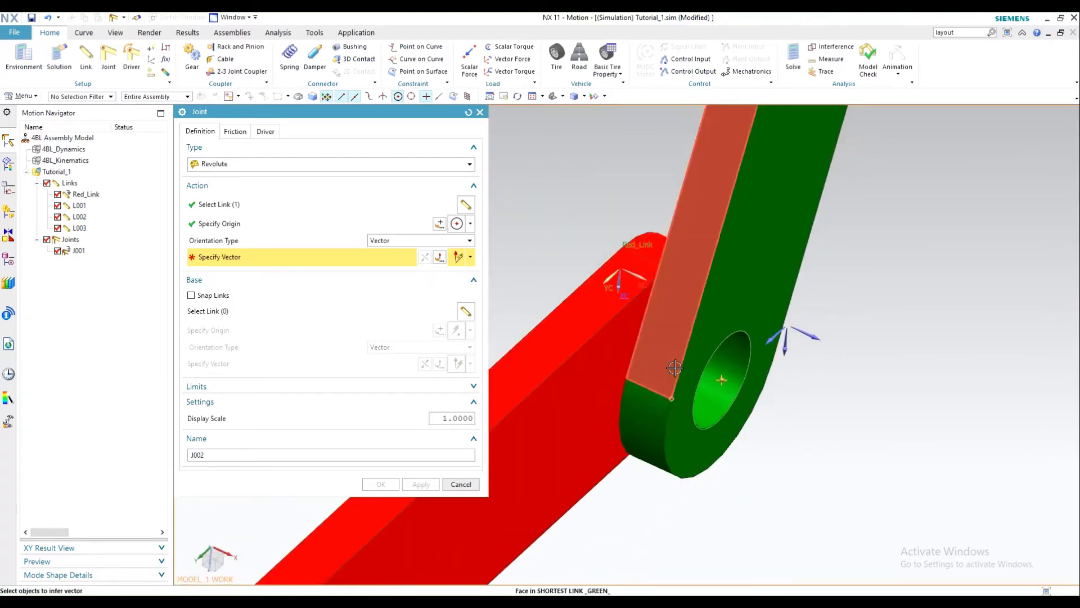
{"action": "middle_click_drag", "start_coordinate": [690, 385], "coordinate": [693, 373]}
{"action": "scroll", "coordinate": [755, 418], "scroll_direction": "up", "scroll_amount": 1}
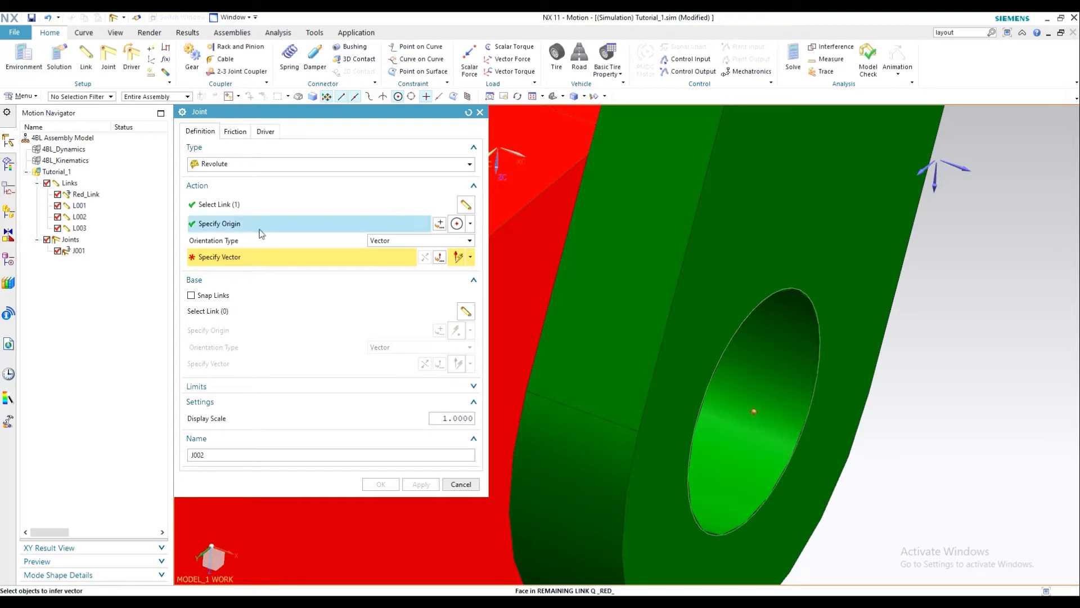
{"action": "left_click", "coordinate": [442, 227]}
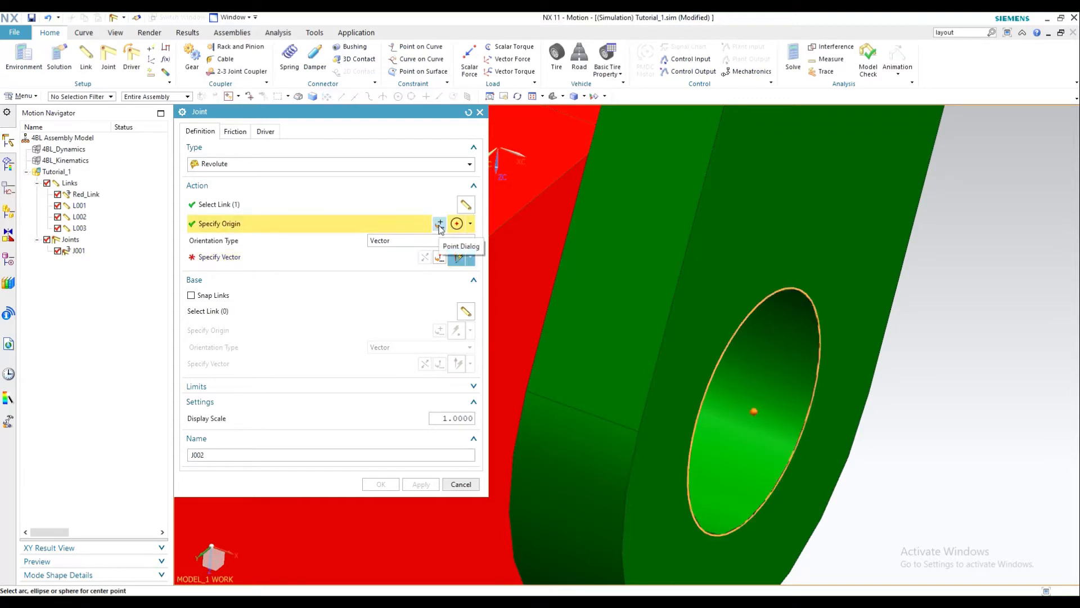
{"action": "left_click", "coordinate": [440, 228]}
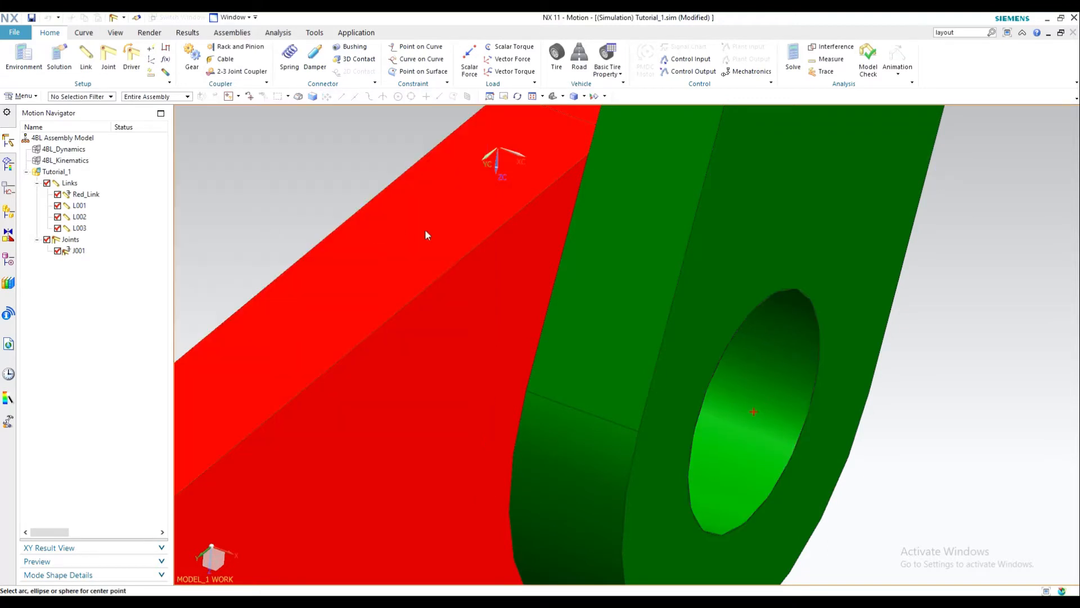
{"action": "left_click", "coordinate": [275, 150]}
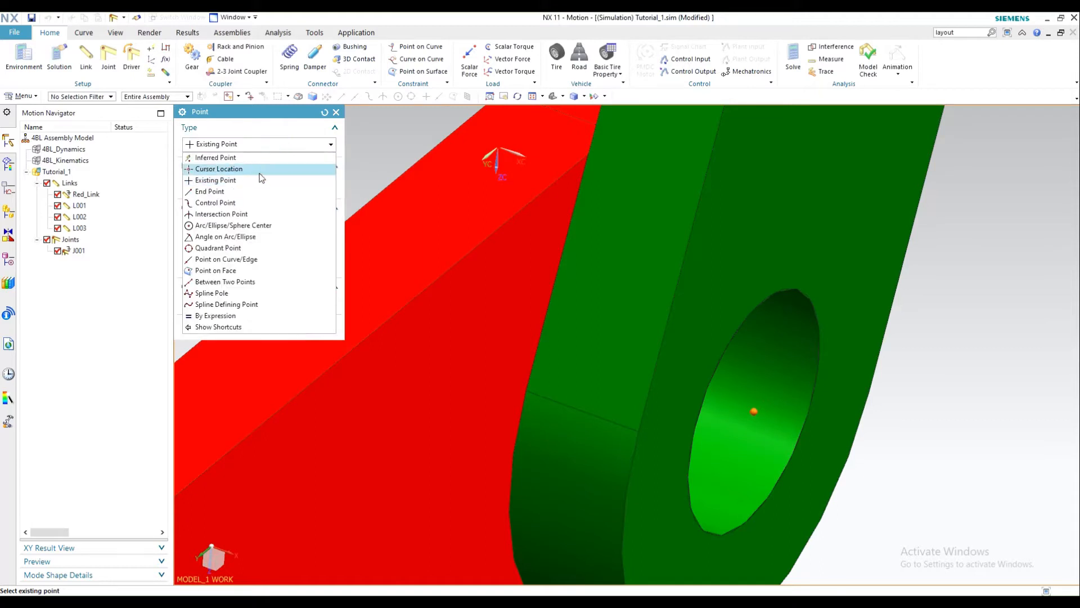
{"action": "left_click", "coordinate": [265, 286]}
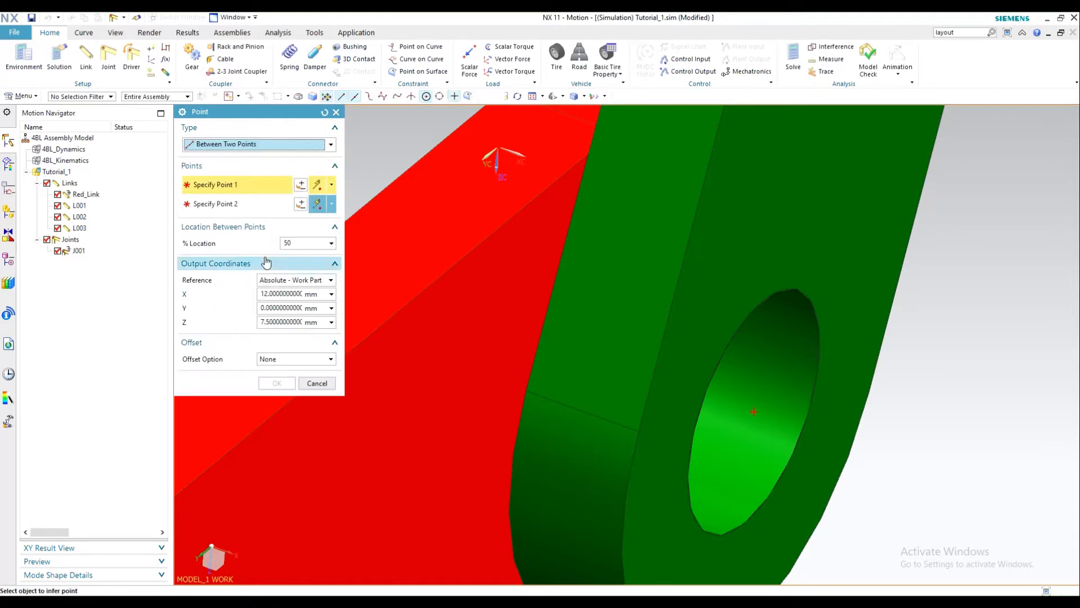
- Define the origin midway between the centres of the two circular edges of the green bar's lower hole
{"action": "left_click", "coordinate": [331, 204]}
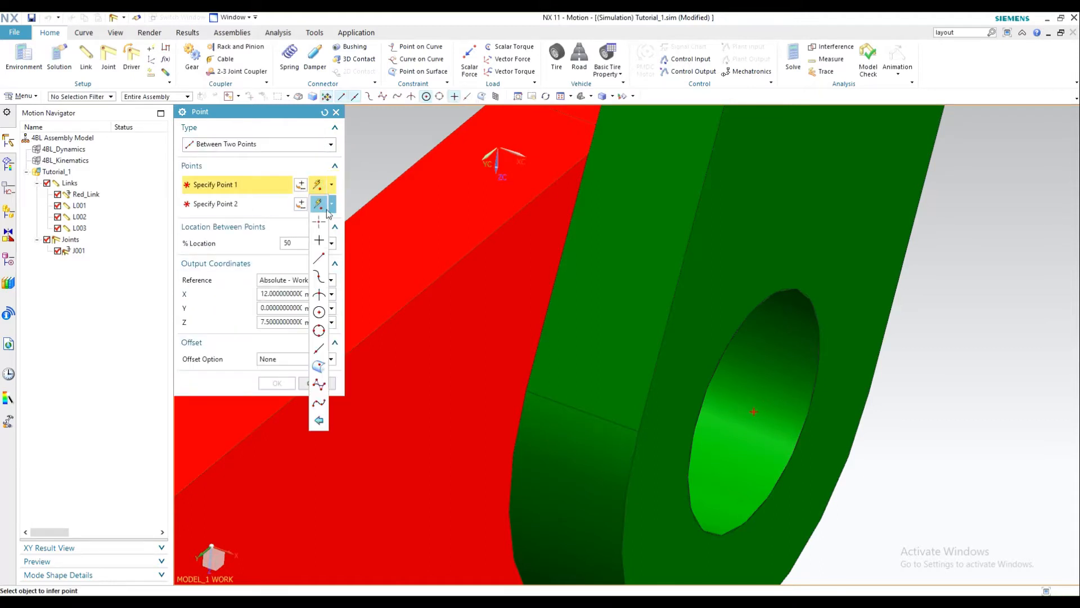
{"action": "left_click", "coordinate": [319, 313]}
{"action": "middle_click_drag", "start_coordinate": [631, 363], "coordinate": [591, 337]}
{"action": "left_click", "coordinate": [550, 242]}
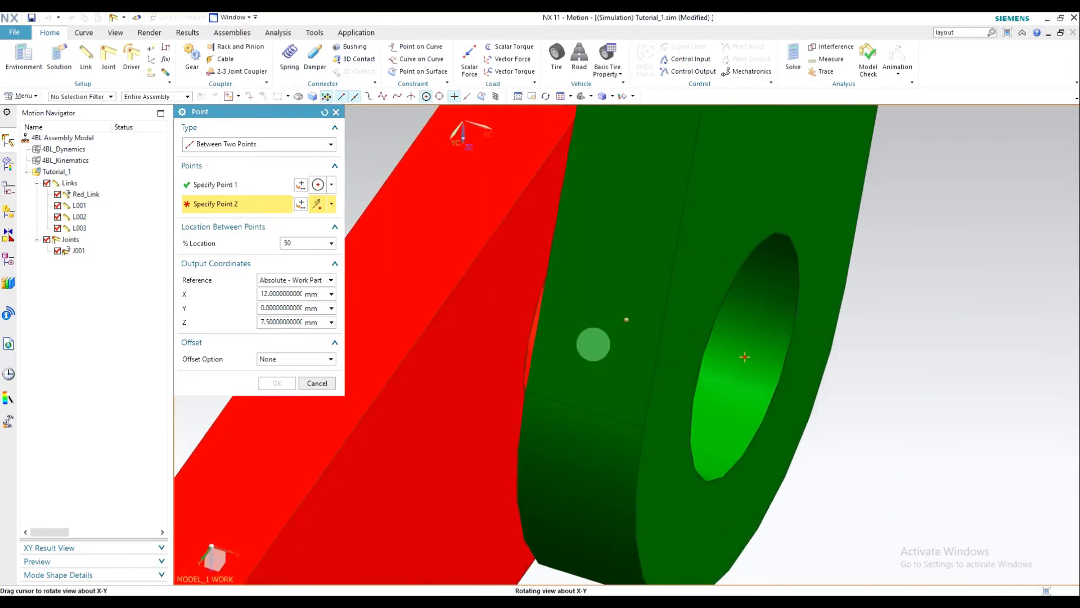
{"action": "left_click", "coordinate": [791, 247]}
{"action": "mouse_move", "coordinate": [613, 358]}
{"action": "middle_mouse_down"}
{"action": "mouse_move", "coordinate": [632, 353]}
{"action": "mouse_move", "coordinate": [618, 353]}
{"action": "middle_mouse_up"}
{"action": "mouse_move", "coordinate": [595, 339]}
{"action": "middle_mouse_down"}
{"action": "mouse_move", "coordinate": [581, 342]}
{"action": "mouse_move", "coordinate": [595, 359]}
{"action": "middle_mouse_up"}
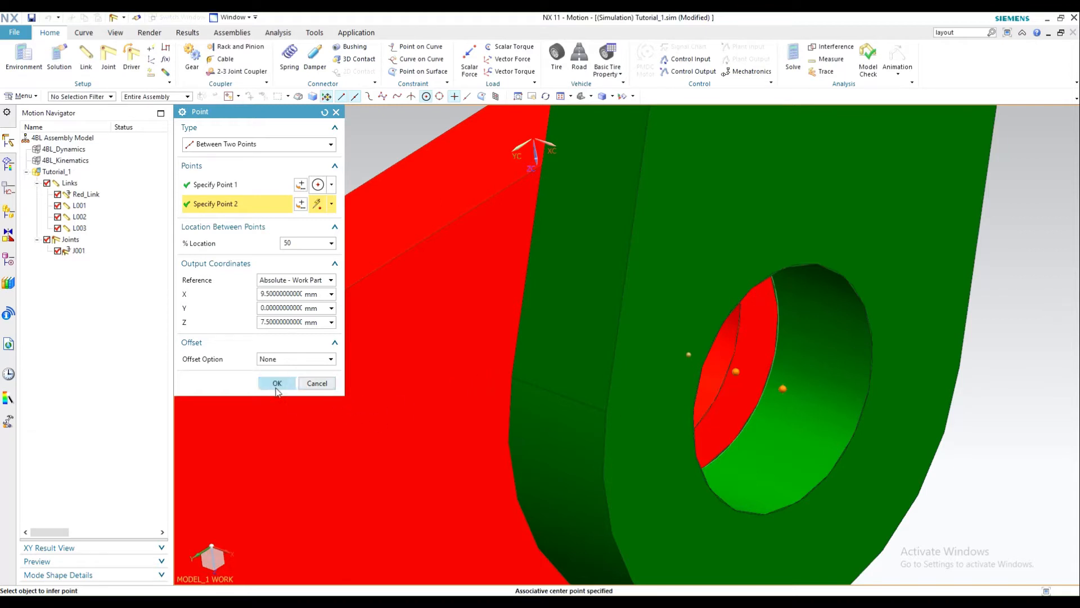
{"action": "left_click", "coordinate": [282, 382]}
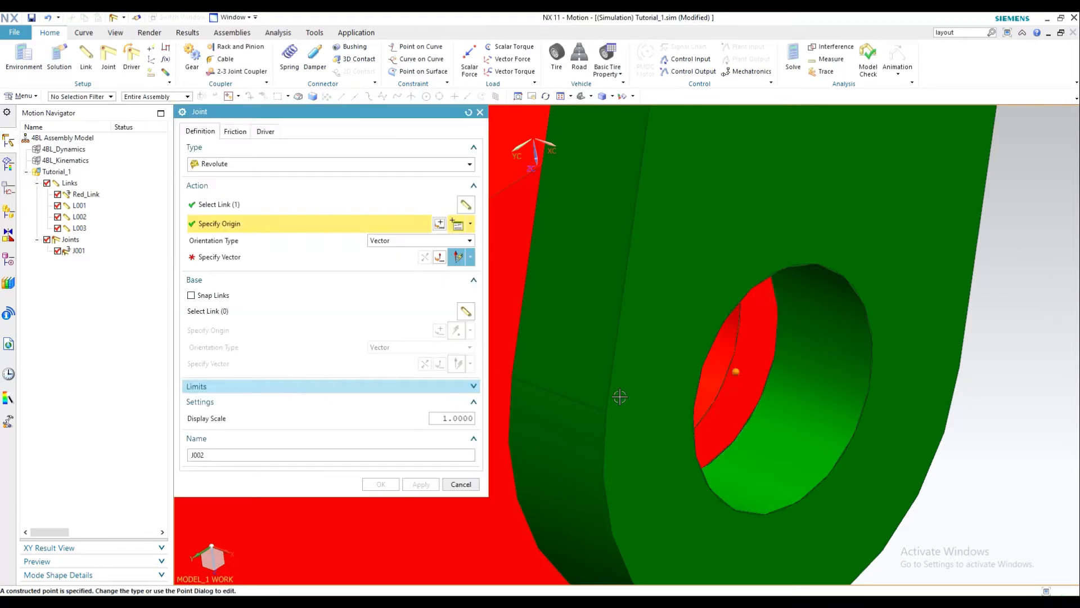
- Specify the revolute joint's vector normal to the green bar's front face
{"action": "left_click", "coordinate": [298, 258]}
{"action": "scroll", "coordinate": [791, 322], "scroll_direction": "down", "scroll_amount": 5}
{"action": "scroll", "coordinate": [788, 285], "scroll_direction": "down", "scroll_amount": 2}
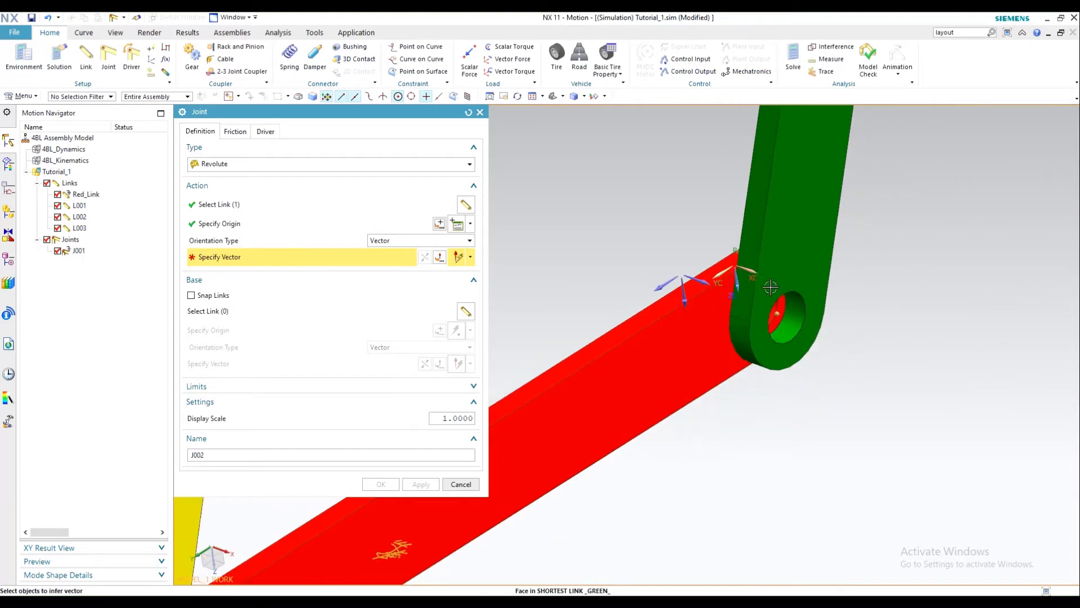
{"action": "scroll", "coordinate": [791, 283], "scroll_direction": "down", "scroll_amount": 5}
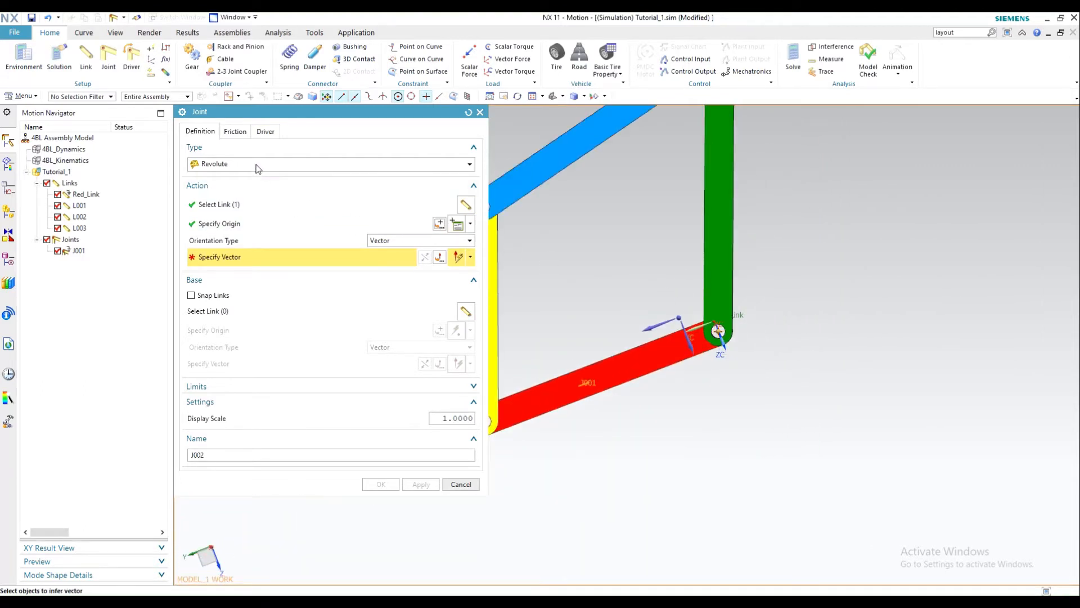
{"action": "middle_click_drag", "start_coordinate": [732, 282], "coordinate": [849, 400]}
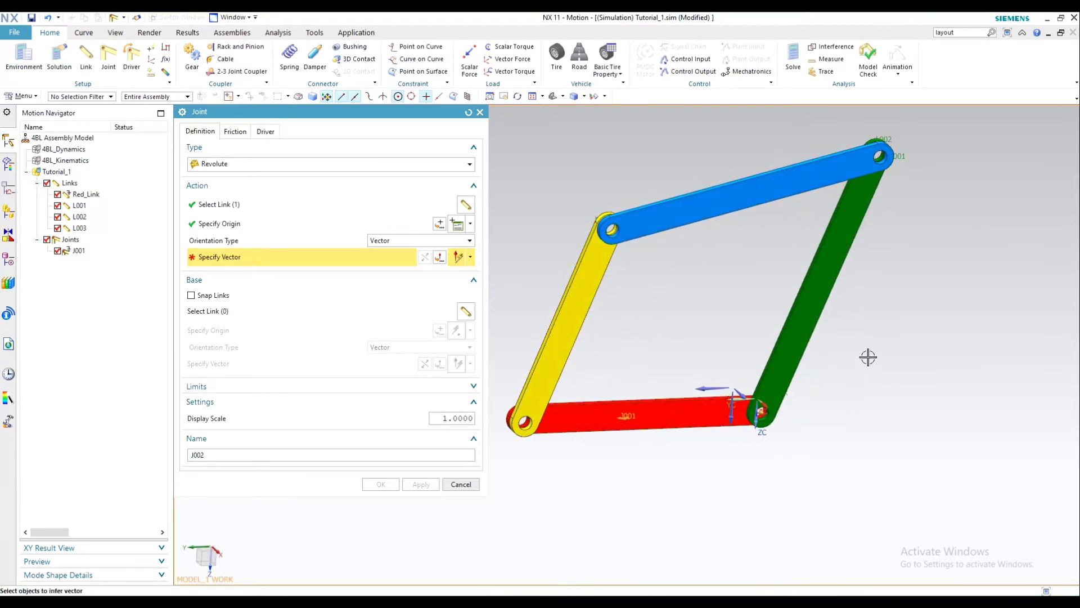
{"action": "mouse_move", "coordinate": [760, 333]}
{"action": "middle_mouse_down"}
{"action": "mouse_move", "coordinate": [737, 301]}
{"action": "mouse_move", "coordinate": [745, 309]}
{"action": "mouse_move", "coordinate": [795, 284]}
{"action": "middle_mouse_up"}
{"action": "key", "text": "F8"}
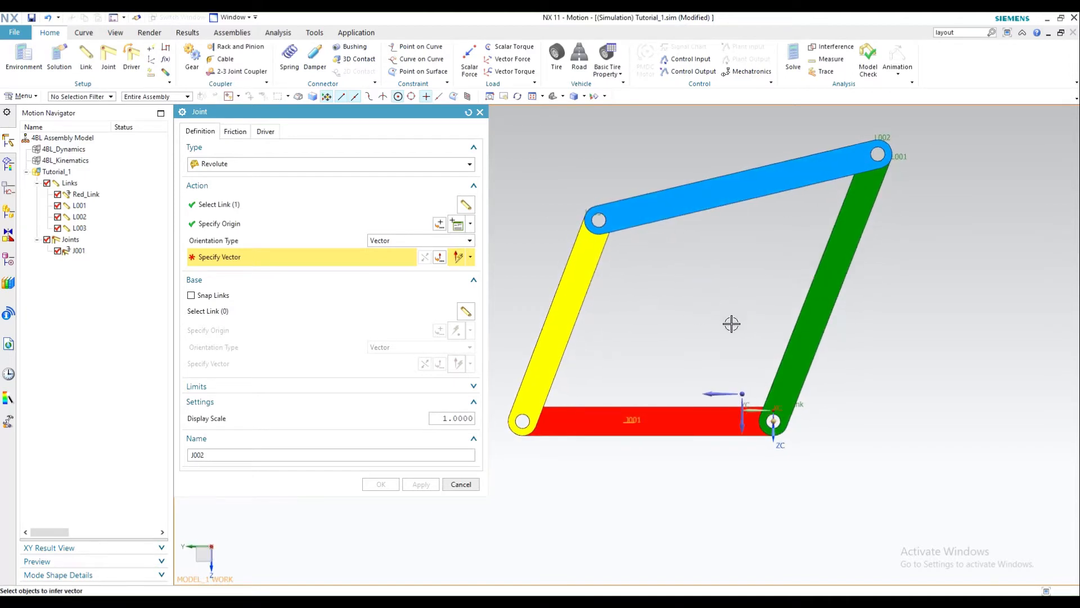
{"action": "middle_click_drag", "start_coordinate": [732, 324], "coordinate": [778, 366], "text": "shift"}
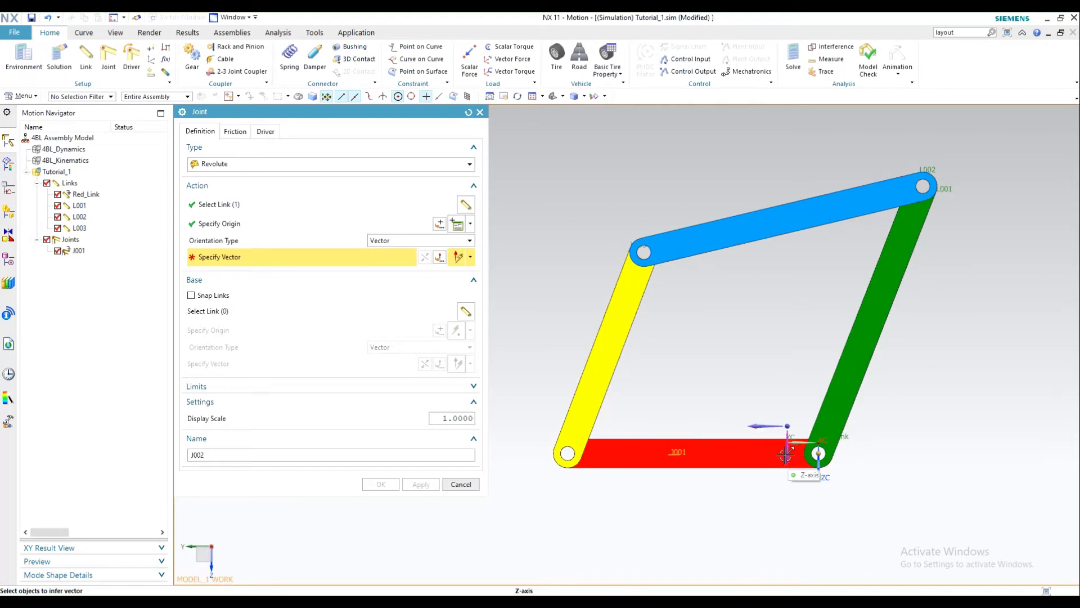
{"action": "mouse_move", "coordinate": [798, 376]}
{"action": "middle_mouse_down"}
{"action": "mouse_move", "coordinate": [822, 394]}
{"action": "mouse_move", "coordinate": [814, 416]}
{"action": "mouse_move", "coordinate": [825, 408]}
{"action": "mouse_move", "coordinate": [777, 385]}
{"action": "middle_mouse_up"}
{"action": "right_click_drag", "start_coordinate": [792, 370], "coordinate": [772, 371]}
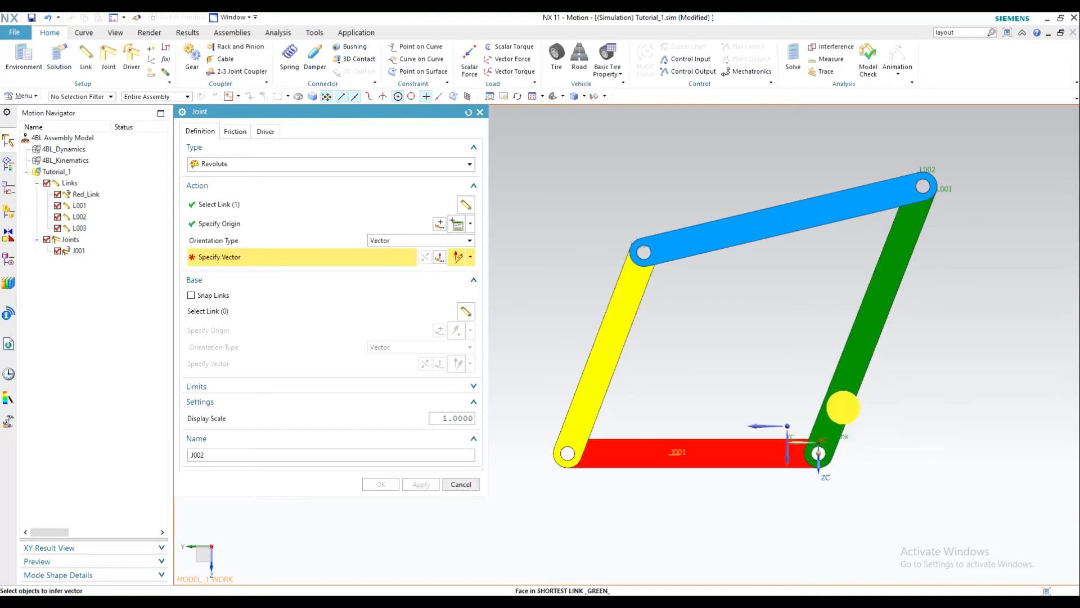
{"action": "left_click", "coordinate": [844, 410]}
{"action": "mouse_move", "coordinate": [868, 421]}
{"action": "middle_mouse_down"}
{"action": "mouse_move", "coordinate": [892, 413]}
{"action": "mouse_move", "coordinate": [904, 427]}
{"action": "mouse_move", "coordinate": [872, 341]}
{"action": "mouse_move", "coordinate": [915, 352]}
{"action": "mouse_move", "coordinate": [865, 337]}
{"action": "mouse_move", "coordinate": [844, 348]}
{"action": "middle_mouse_up"}
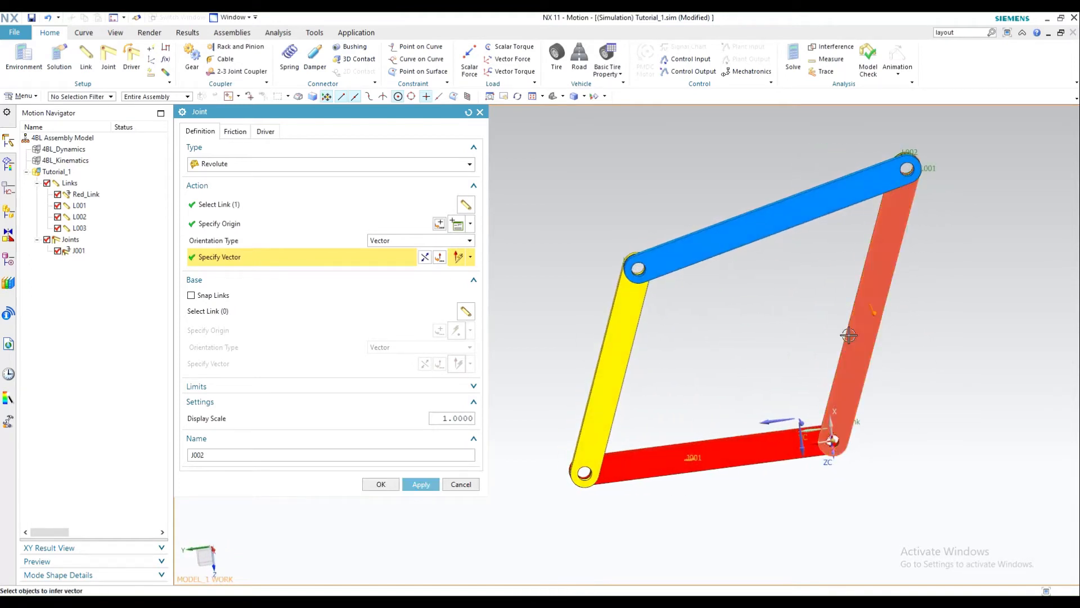
- Select the red link as the base link of the green bar's revolute joint
{"action": "left_click", "coordinate": [335, 311]}
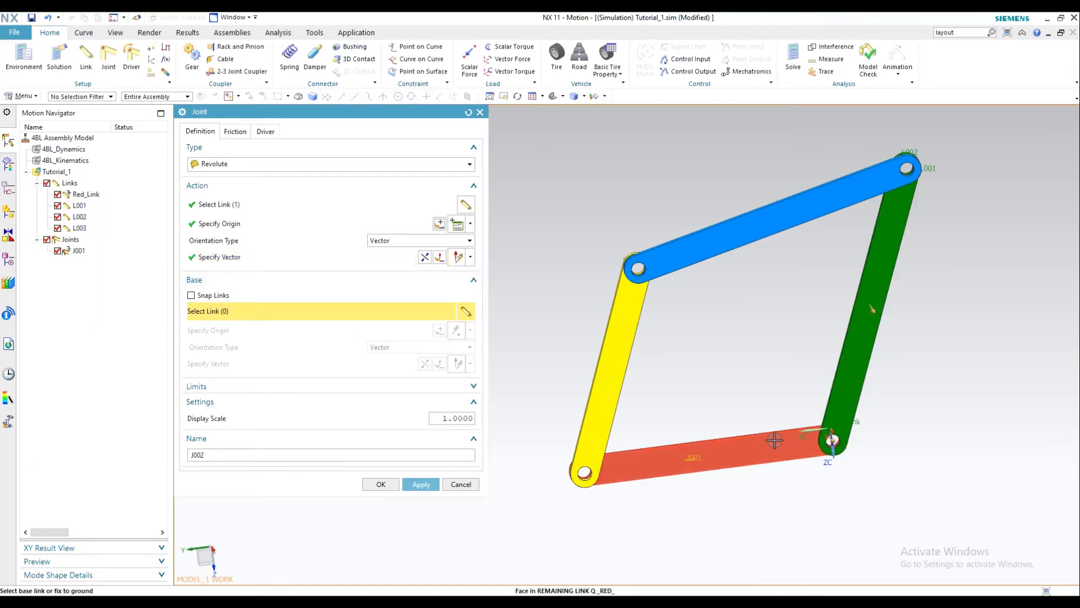
{"action": "scroll", "coordinate": [810, 432], "scroll_direction": "up", "scroll_amount": 3}
{"action": "scroll", "coordinate": [810, 432], "scroll_direction": "up", "scroll_amount": 2}
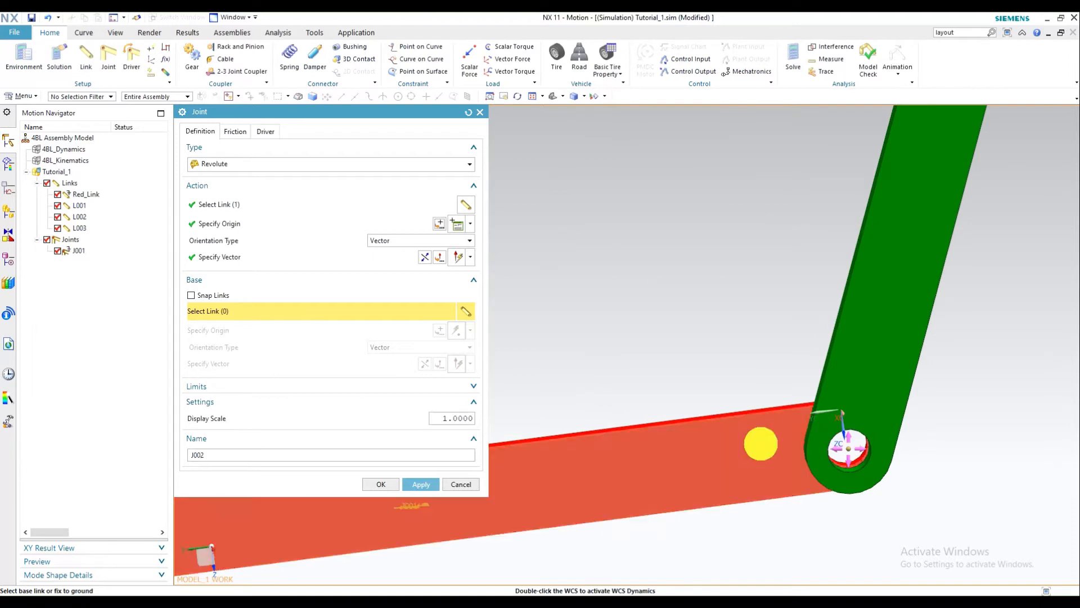
{"action": "left_click", "coordinate": [820, 465]}
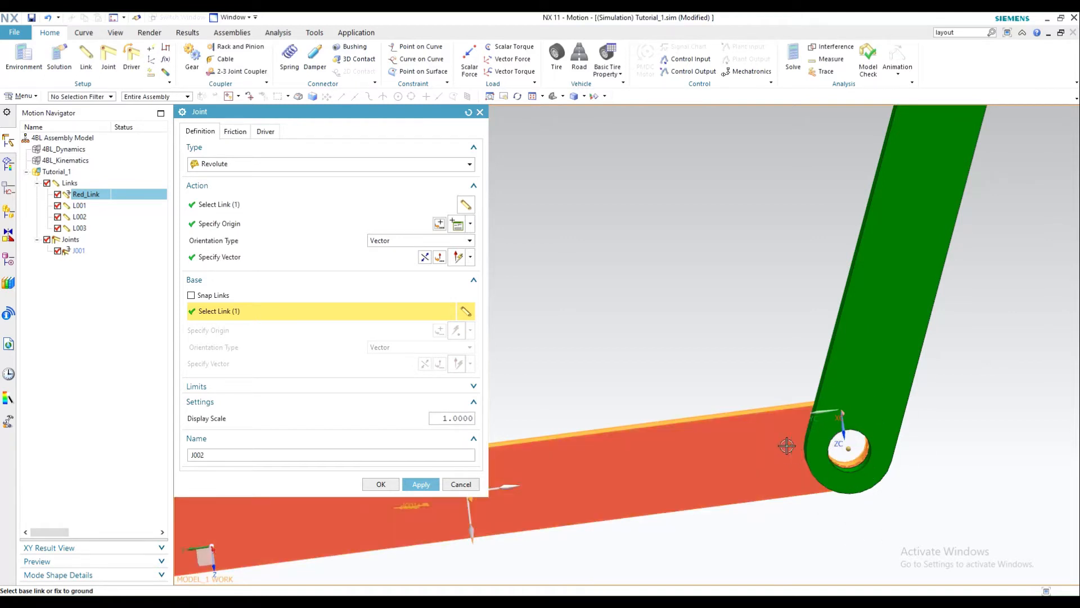
{"action": "scroll", "coordinate": [760, 458], "scroll_direction": "down", "scroll_amount": 6}
{"action": "scroll", "coordinate": [845, 239], "scroll_direction": "up", "scroll_amount": 2}
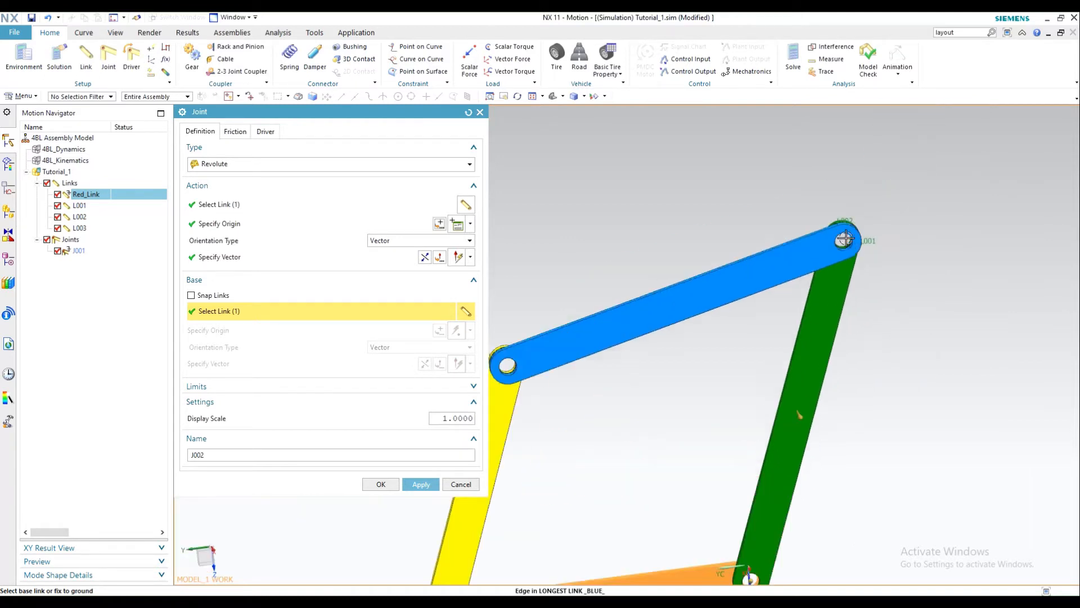
{"action": "scroll", "coordinate": [845, 239], "scroll_direction": "down", "scroll_amount": 1}
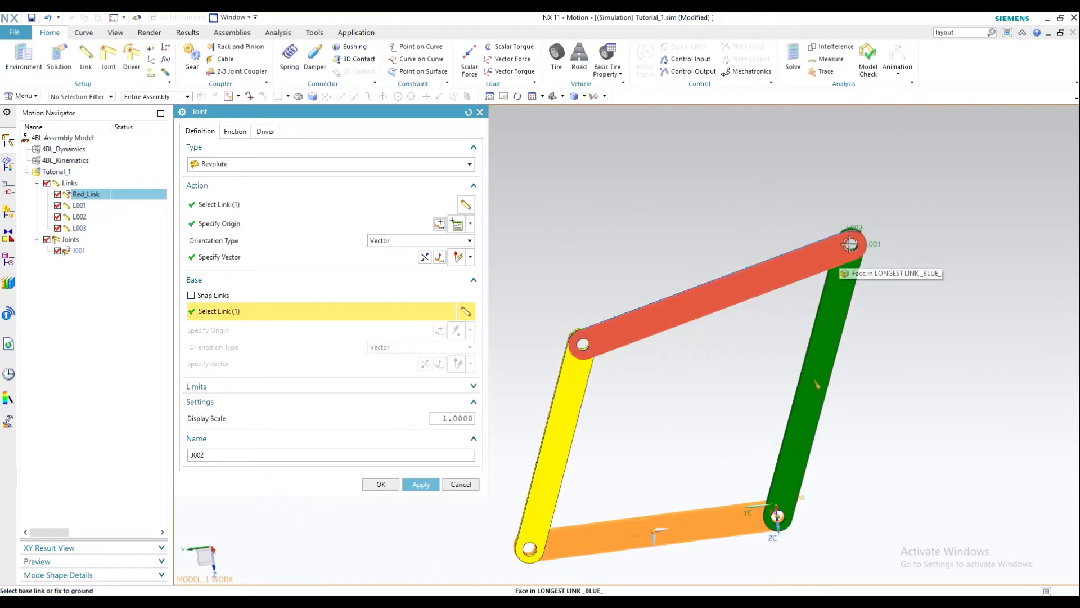
{"action": "scroll", "coordinate": [706, 309], "scroll_direction": "down", "scroll_amount": 1}
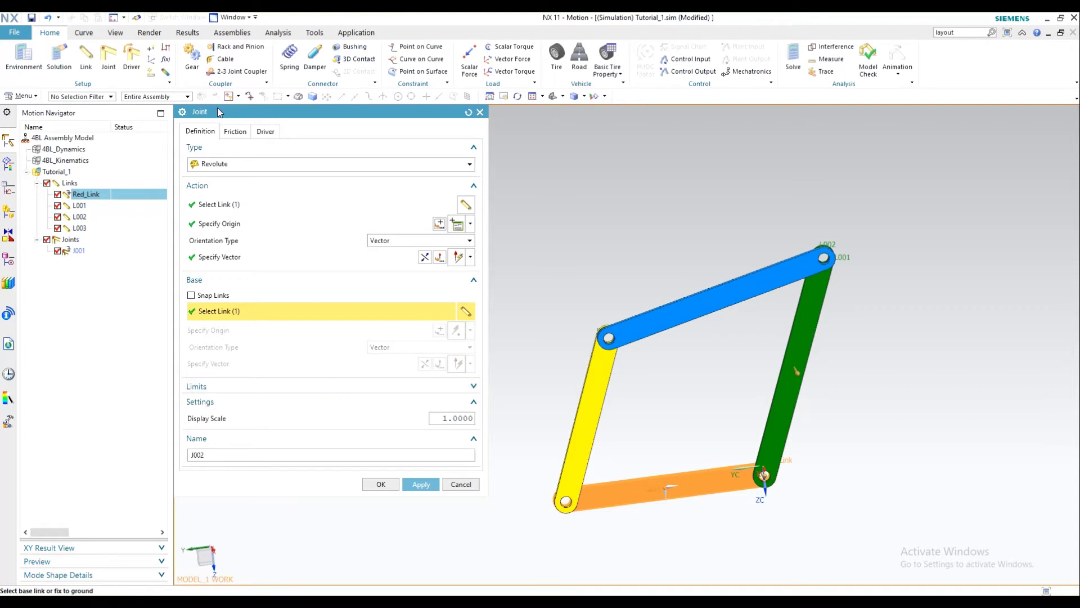
- Review the joint's limits and name, leaving them unchanged, and create the revolute joint between the green and red links
{"action": "left_click", "coordinate": [241, 387]}
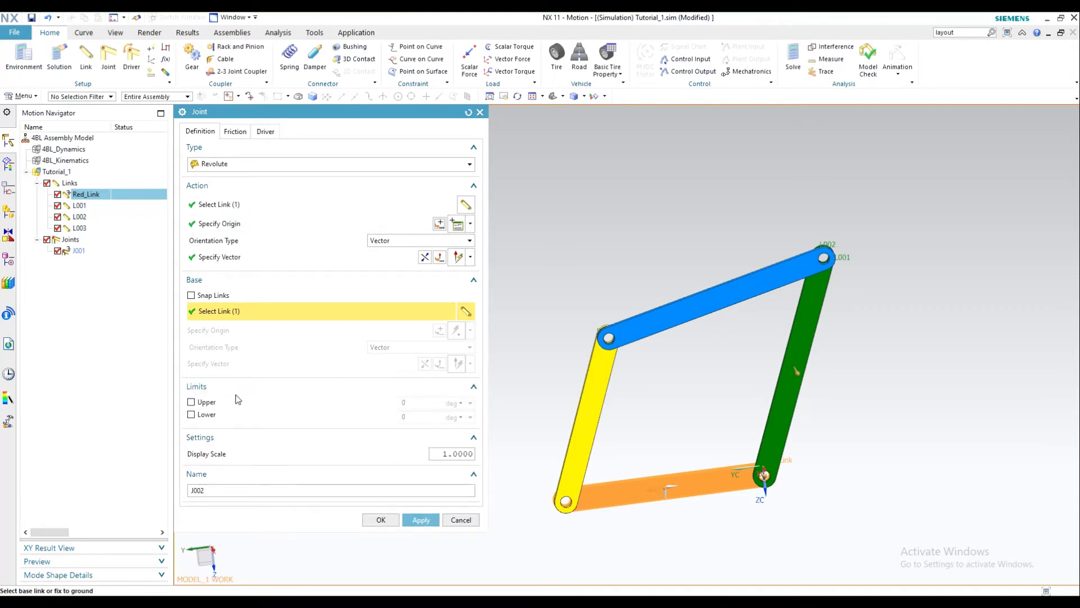
{"action": "left_click", "coordinate": [272, 390]}
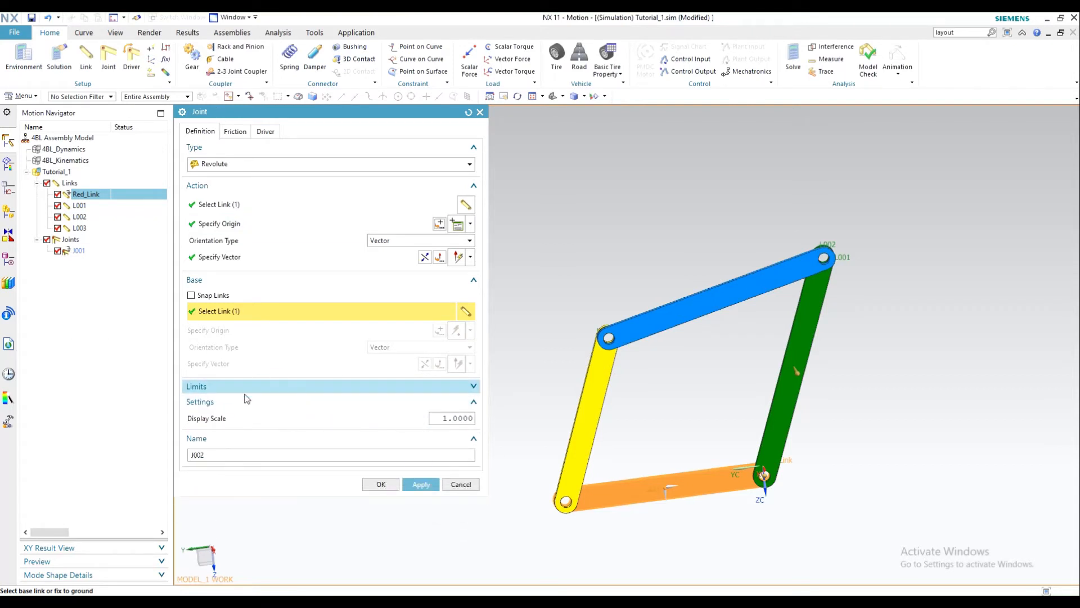
{"action": "left_click", "coordinate": [255, 455]}
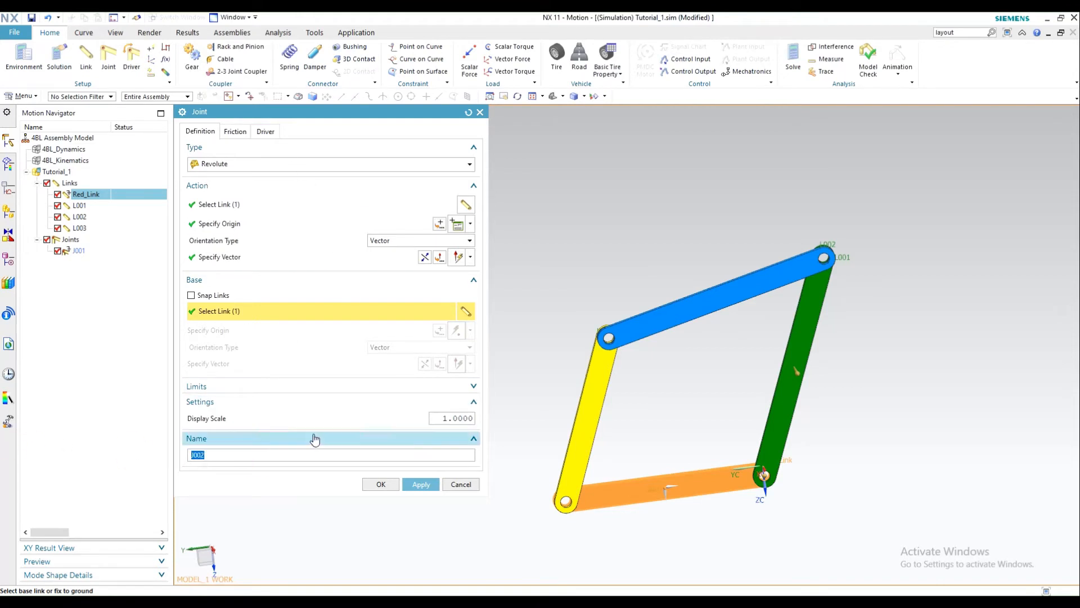
{"action": "left_click", "coordinate": [421, 488]}
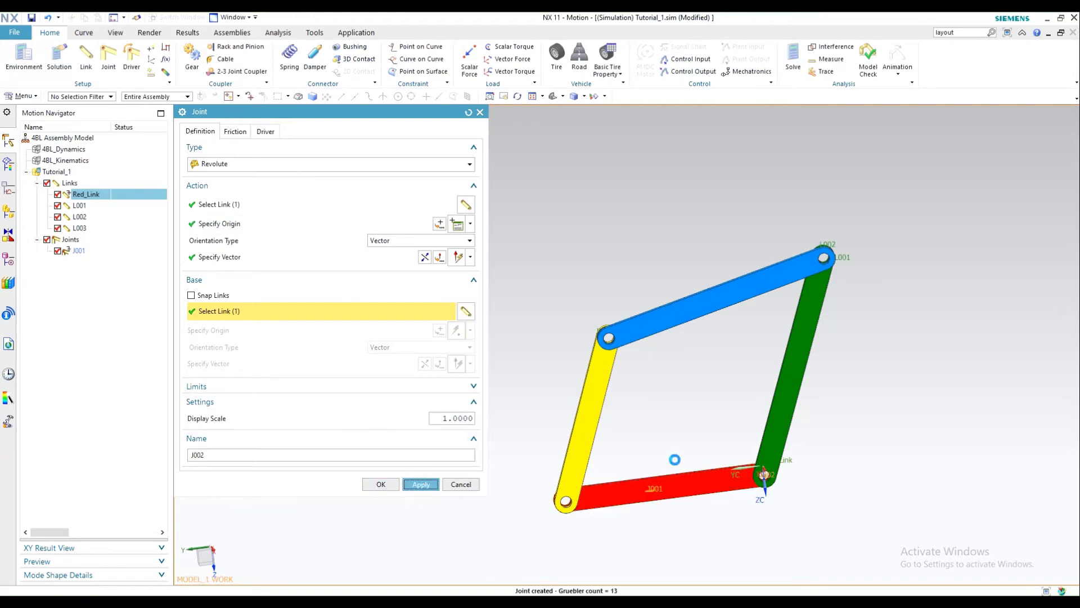
- Define the yellow link as the next revolute joint's action link by its lower hole's circular edge, checking the inferred origin and vector
{"action": "scroll", "coordinate": [540, 506], "scroll_direction": "up", "scroll_amount": 5}
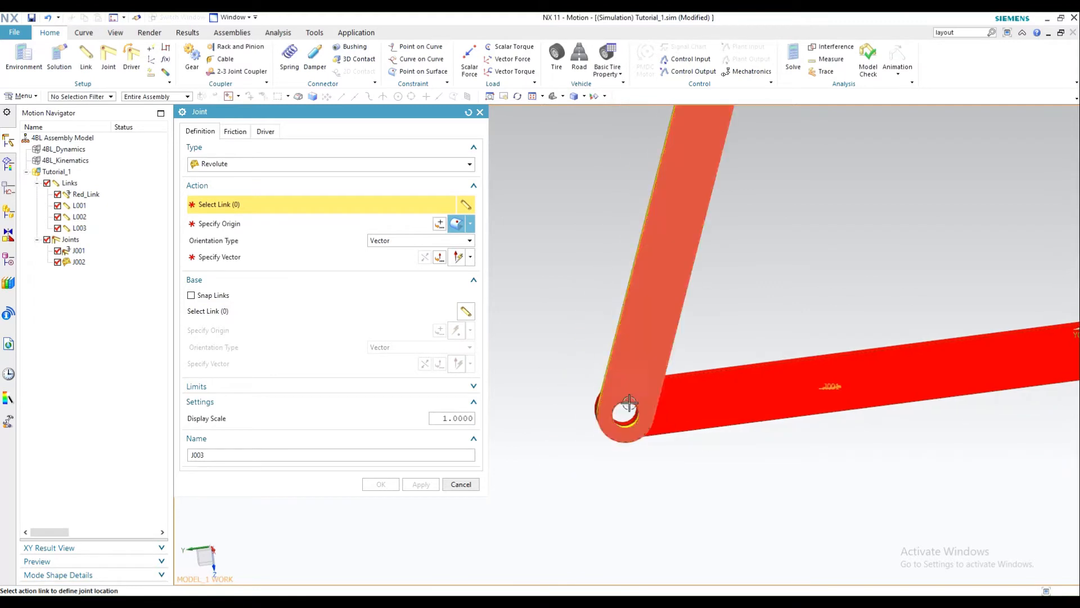
{"action": "scroll", "coordinate": [624, 393], "scroll_direction": "up", "scroll_amount": 4}
{"action": "middle_click_drag", "start_coordinate": [666, 439], "coordinate": [698, 447]}
{"action": "scroll", "coordinate": [683, 435], "scroll_direction": "up", "scroll_amount": 2}
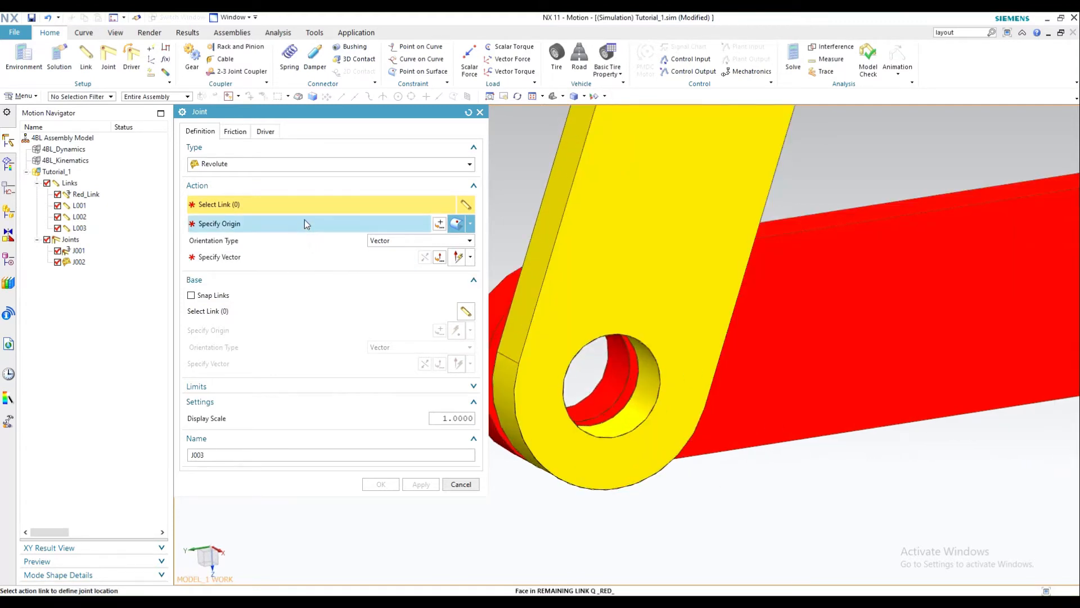
{"action": "left_click", "coordinate": [660, 387]}
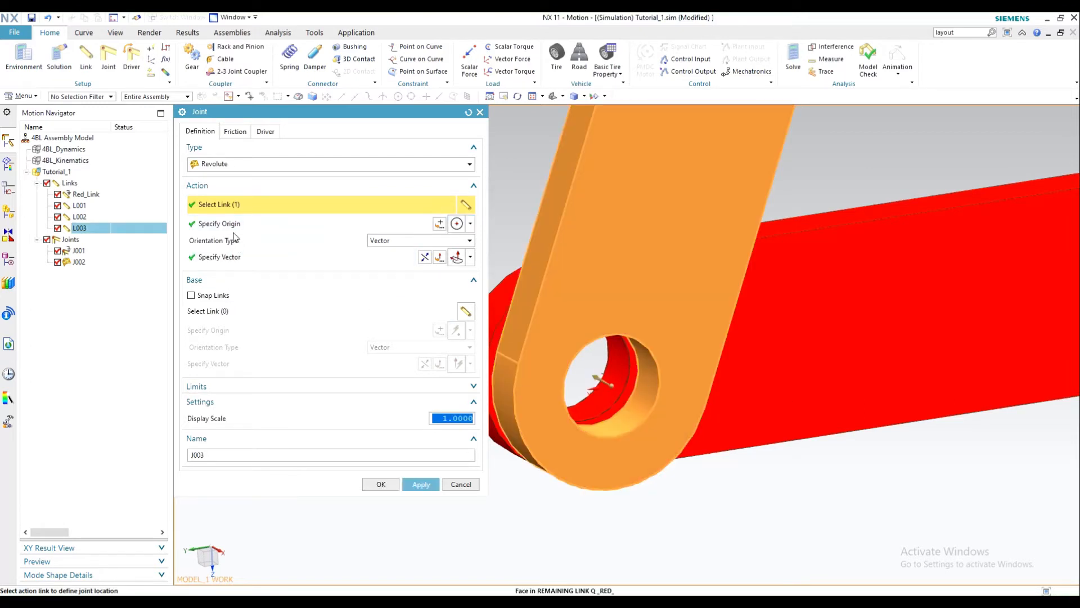
{"action": "left_click", "coordinate": [237, 228]}
{"action": "middle_click_drag", "start_coordinate": [652, 394], "coordinate": [685, 396]}
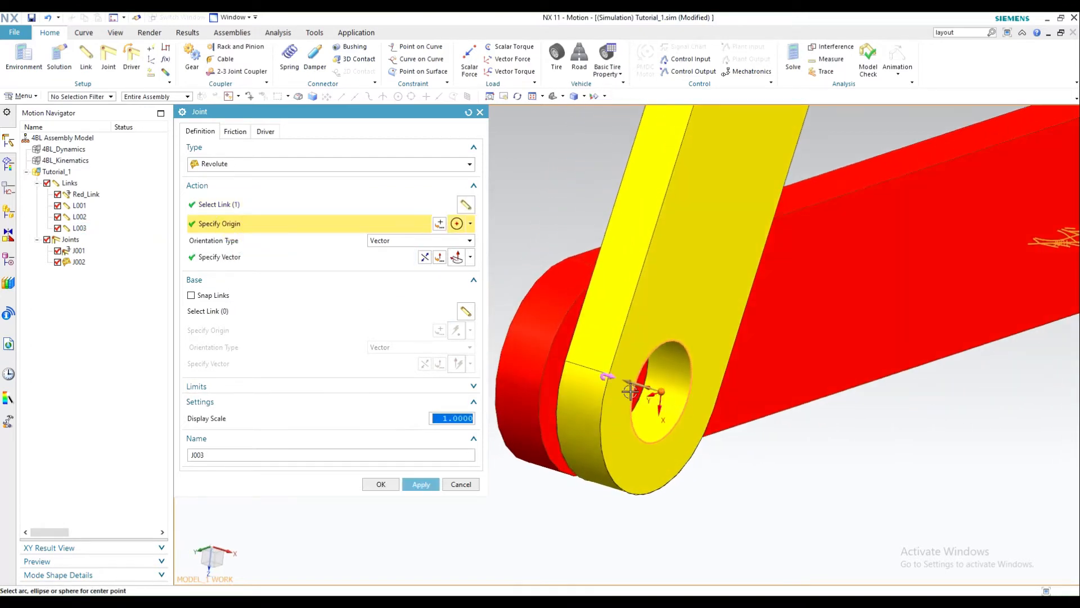
{"action": "left_click", "coordinate": [270, 258]}
{"action": "middle_click_drag", "start_coordinate": [776, 426], "coordinate": [713, 374]}
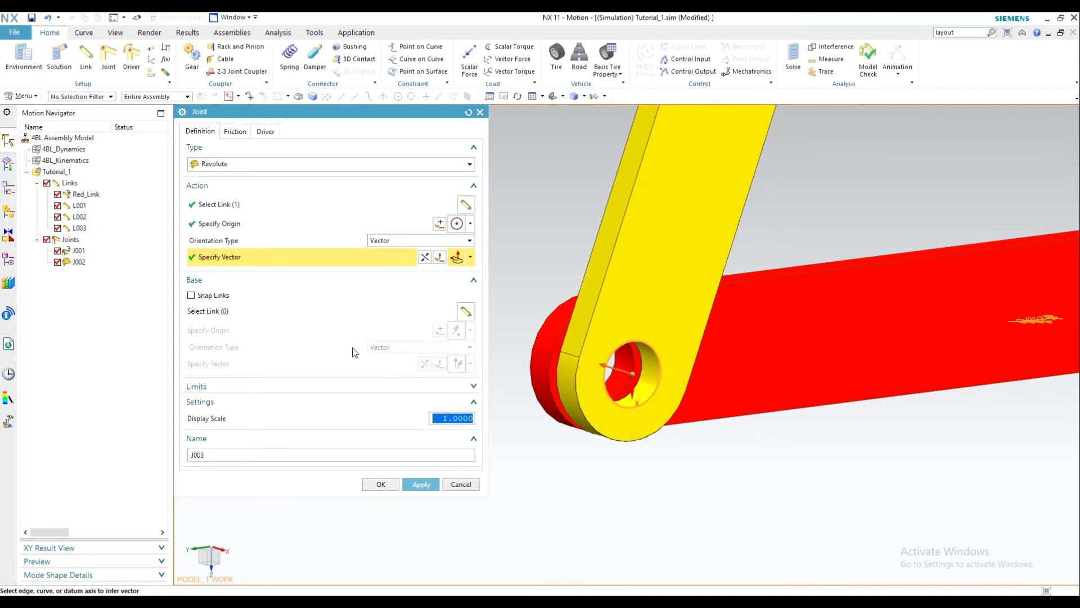
- Set the red link as the base and create the revolute joint between the yellow and red links
{"action": "left_click", "coordinate": [335, 310]}
{"action": "left_click", "coordinate": [564, 351]}
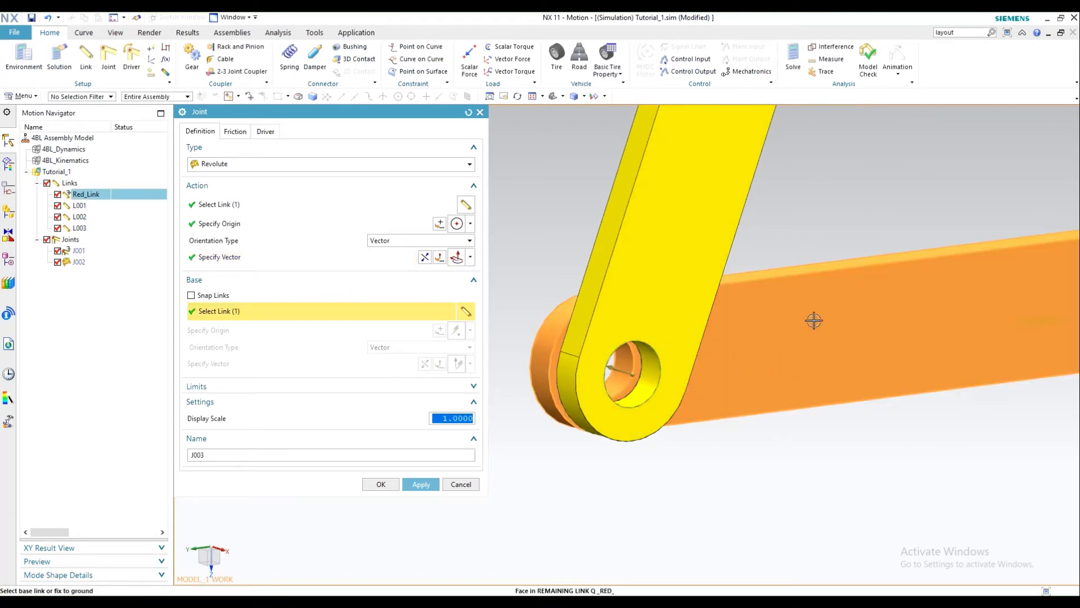
{"action": "scroll", "coordinate": [774, 332], "scroll_direction": "down", "scroll_amount": 4}
{"action": "middle_click_drag", "start_coordinate": [831, 298], "coordinate": [703, 381], "text": "shift"}
{"action": "middle_click_drag", "start_coordinate": [722, 208], "coordinate": [724, 357], "text": "shift"}
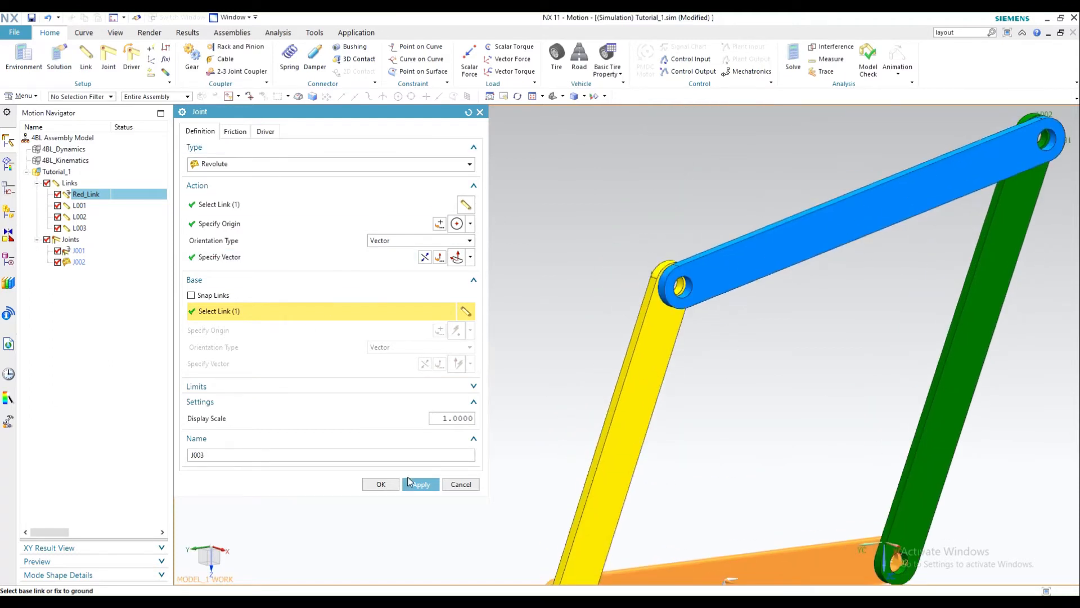
{"action": "left_click", "coordinate": [421, 484]}
- Define the blue link as the next revolute joint's action link by the circular edge of its hole over the green link
{"action": "middle_click_drag", "start_coordinate": [836, 336], "coordinate": [727, 415], "text": "shift"}
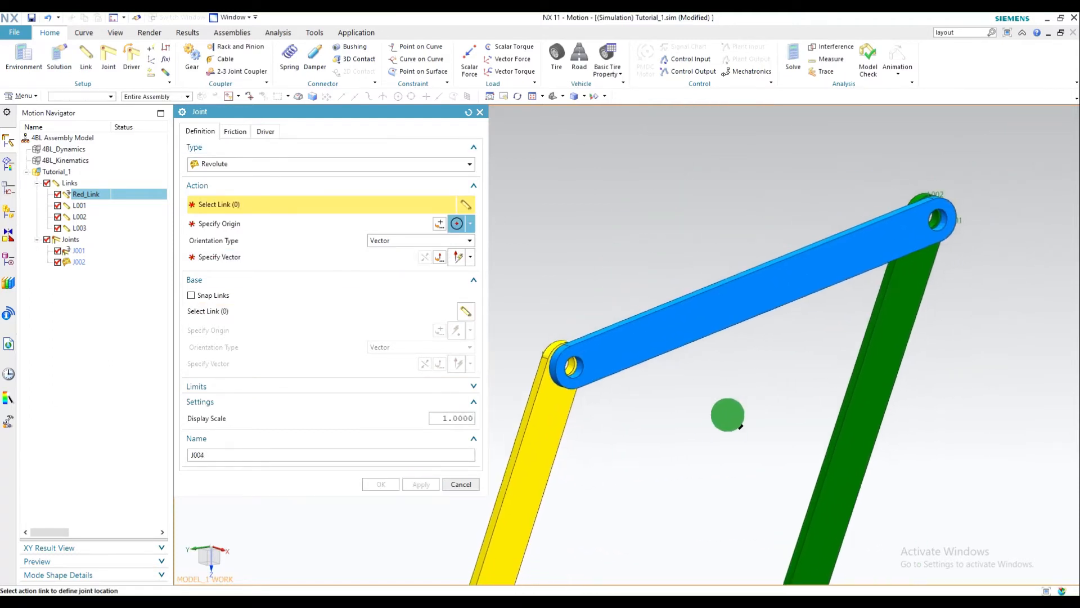
{"action": "scroll", "coordinate": [936, 206], "scroll_direction": "up", "scroll_amount": 5}
{"action": "right_click", "coordinate": [936, 206]}
{"action": "left_click", "coordinate": [787, 206]}
{"action": "scroll", "coordinate": [977, 248], "scroll_direction": "up", "scroll_amount": 1}
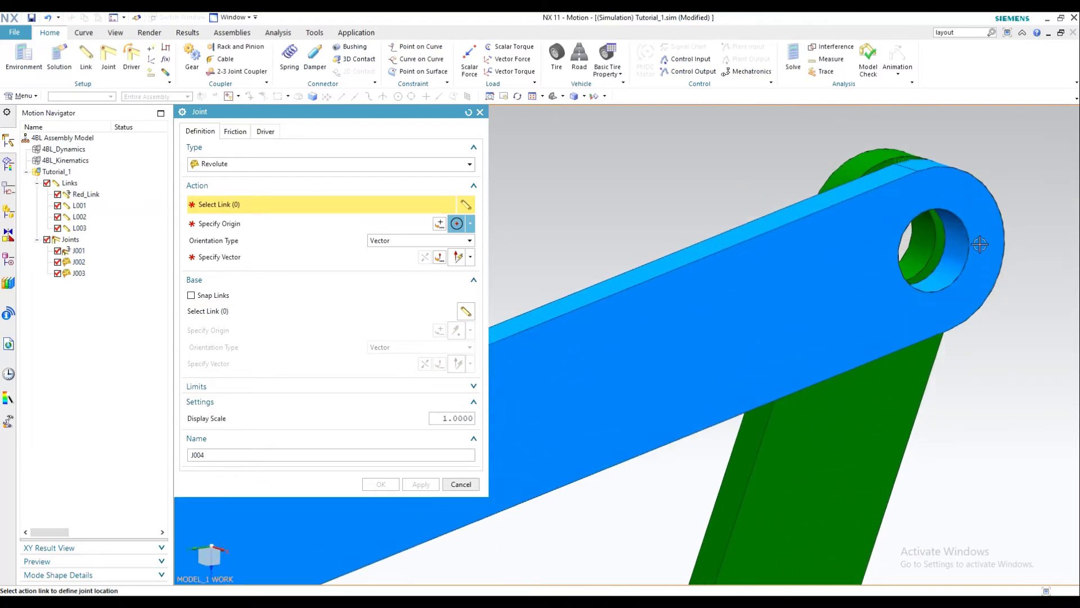
{"action": "left_click", "coordinate": [995, 243]}
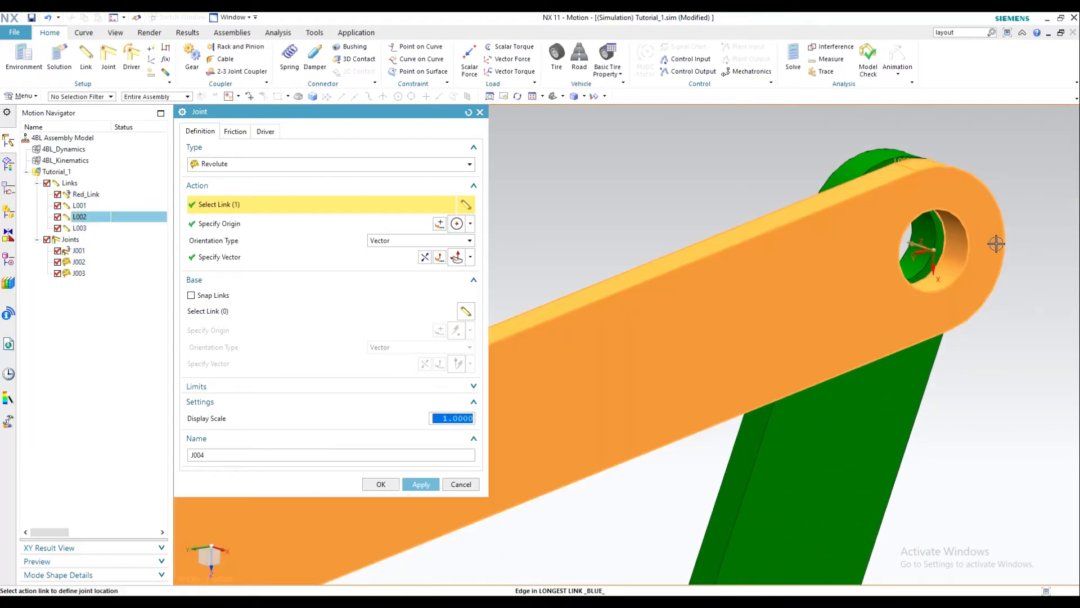
- Set the green link as the base and create the revolute joint between the blue and green links
{"action": "left_click", "coordinate": [297, 310]}
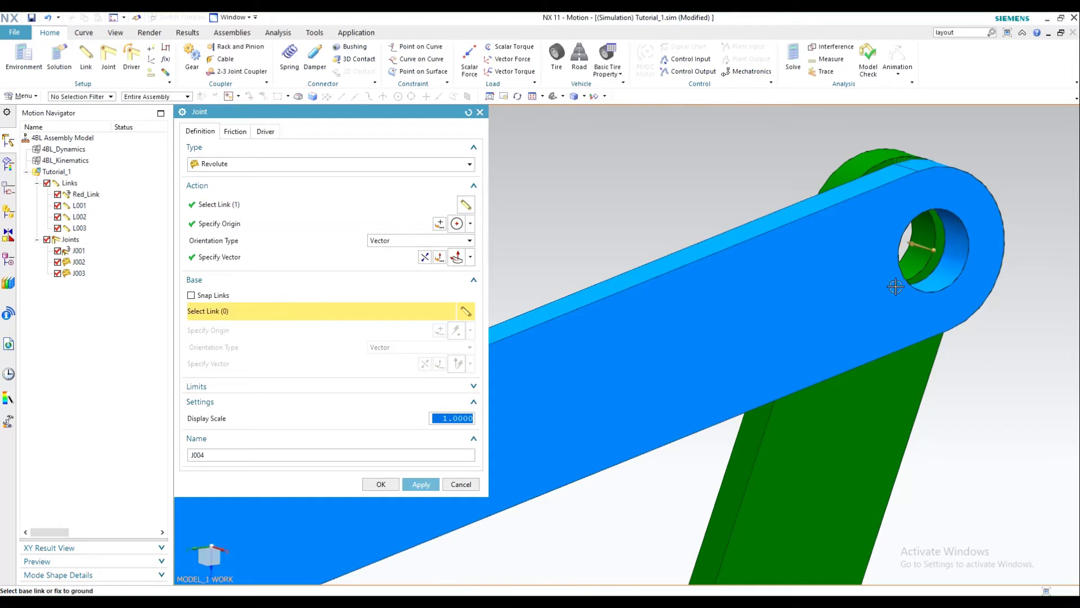
{"action": "left_click", "coordinate": [880, 429]}
{"action": "middle_click_drag", "start_coordinate": [953, 302], "coordinate": [932, 299]}
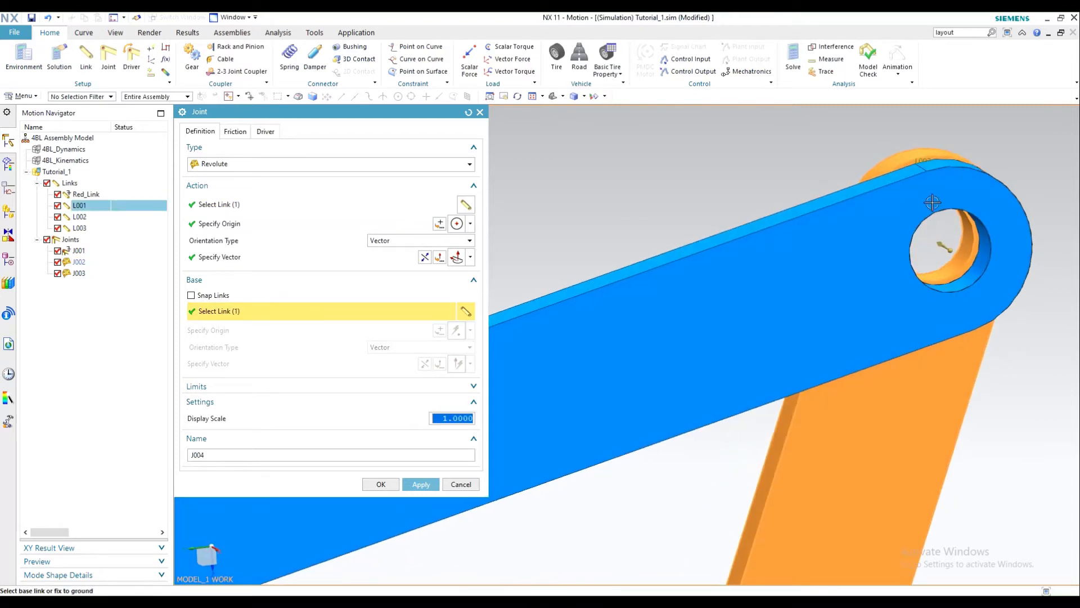
{"action": "scroll", "coordinate": [935, 197], "scroll_direction": "down", "scroll_amount": 3}
{"action": "scroll", "coordinate": [886, 439], "scroll_direction": "down", "scroll_amount": 4}
{"action": "middle_click_drag", "start_coordinate": [829, 448], "coordinate": [828, 289], "text": "shift"}
{"action": "middle_click_drag", "start_coordinate": [542, 405], "coordinate": [487, 403], "text": "shift"}
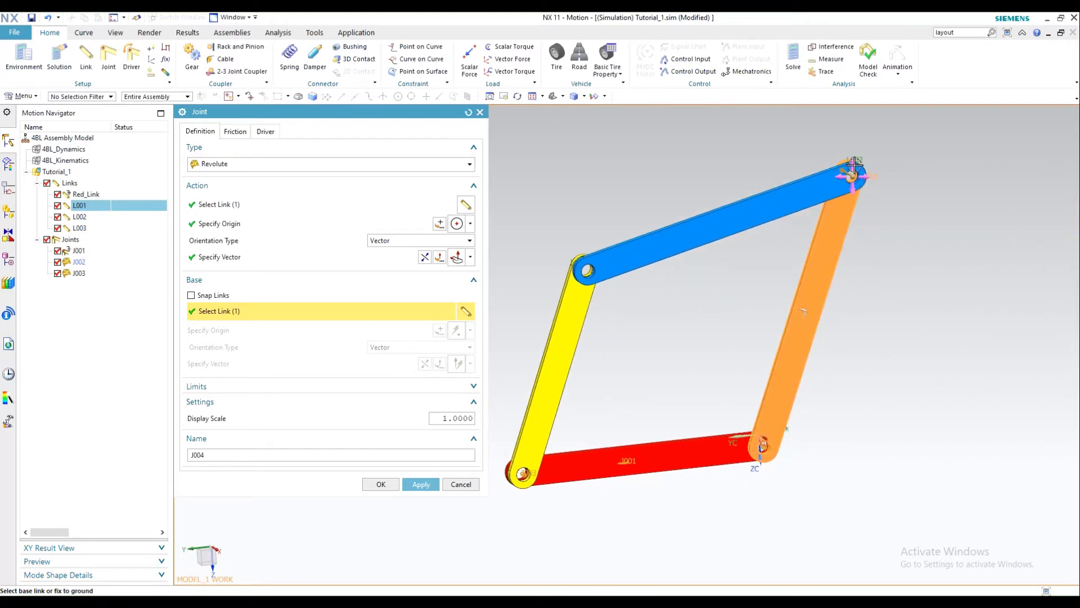
{"action": "scroll", "coordinate": [855, 177], "scroll_direction": "up", "scroll_amount": 5}
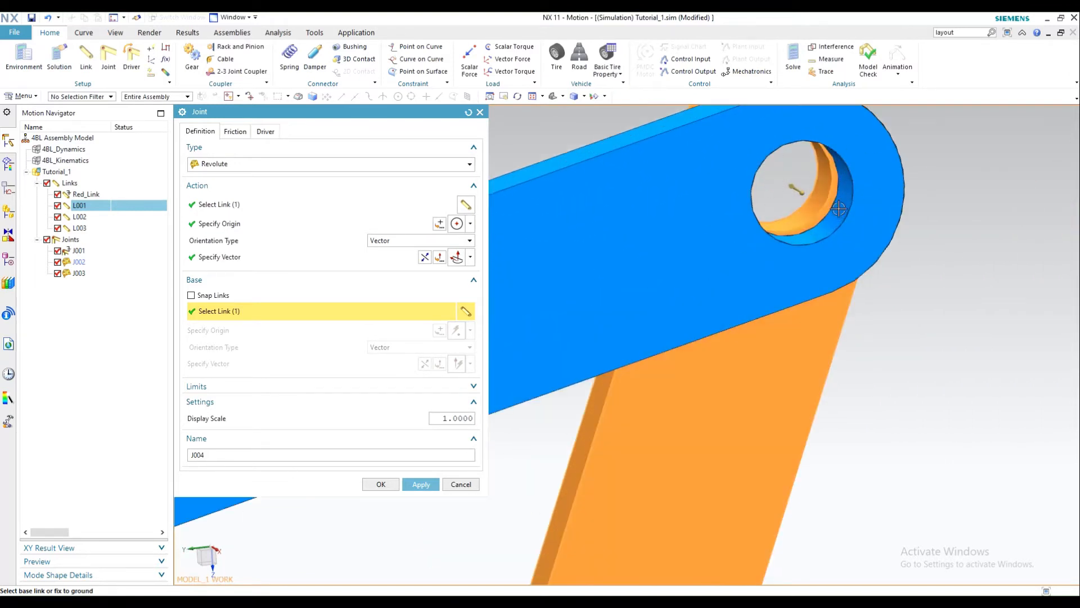
{"action": "scroll", "coordinate": [838, 209], "scroll_direction": "down", "scroll_amount": 5}
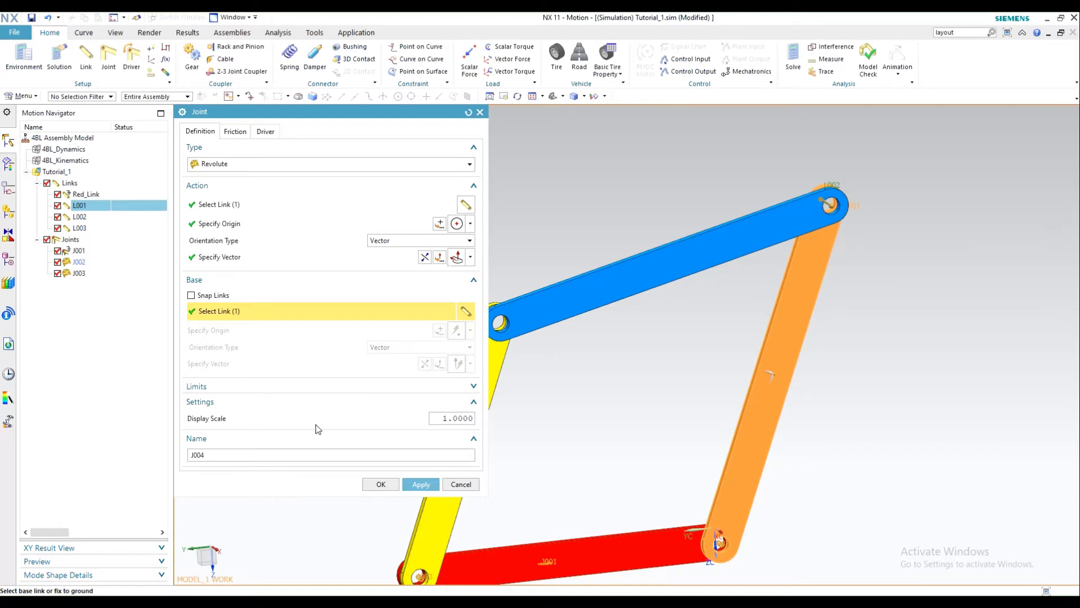
{"action": "left_click", "coordinate": [422, 485]}
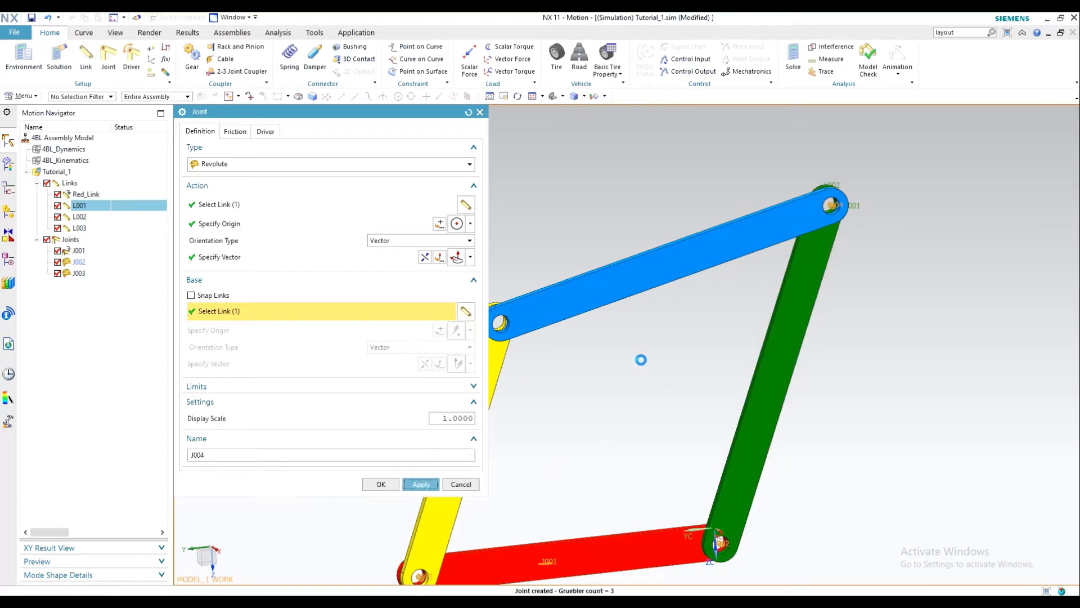
- Define another revolute joint with the blue link's hole edge at the yellow link as action and the yellow link as base
{"action": "middle_click_drag", "start_coordinate": [644, 356], "coordinate": [805, 310], "text": "shift"}
{"action": "scroll", "coordinate": [670, 315], "scroll_direction": "up", "scroll_amount": 8}
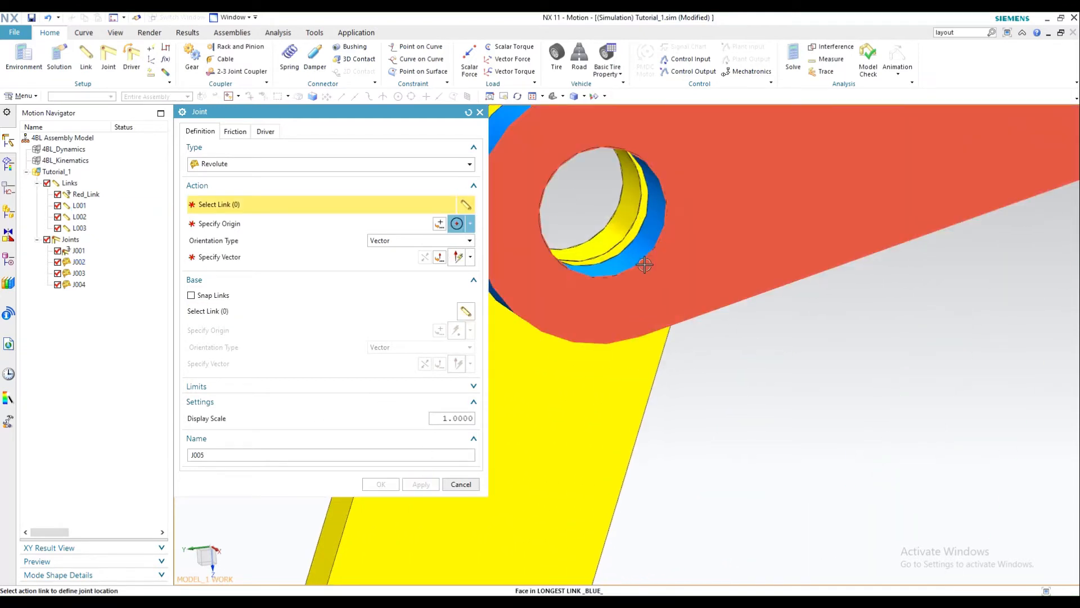
{"action": "left_click", "coordinate": [644, 264]}
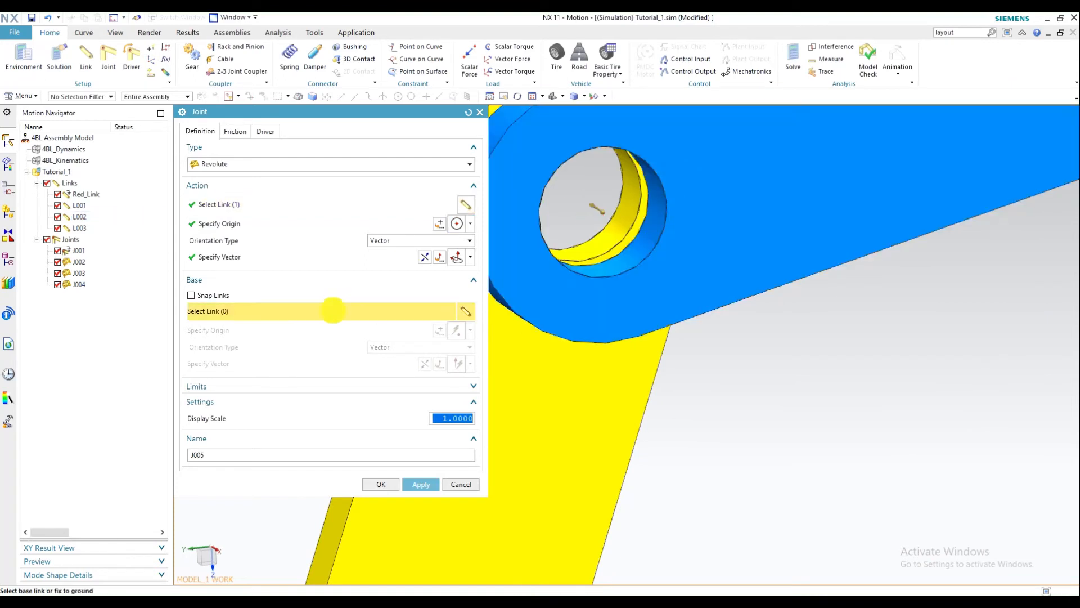
{"action": "left_click", "coordinate": [610, 377]}
{"action": "scroll", "coordinate": [610, 363], "scroll_direction": "down", "scroll_amount": 8}
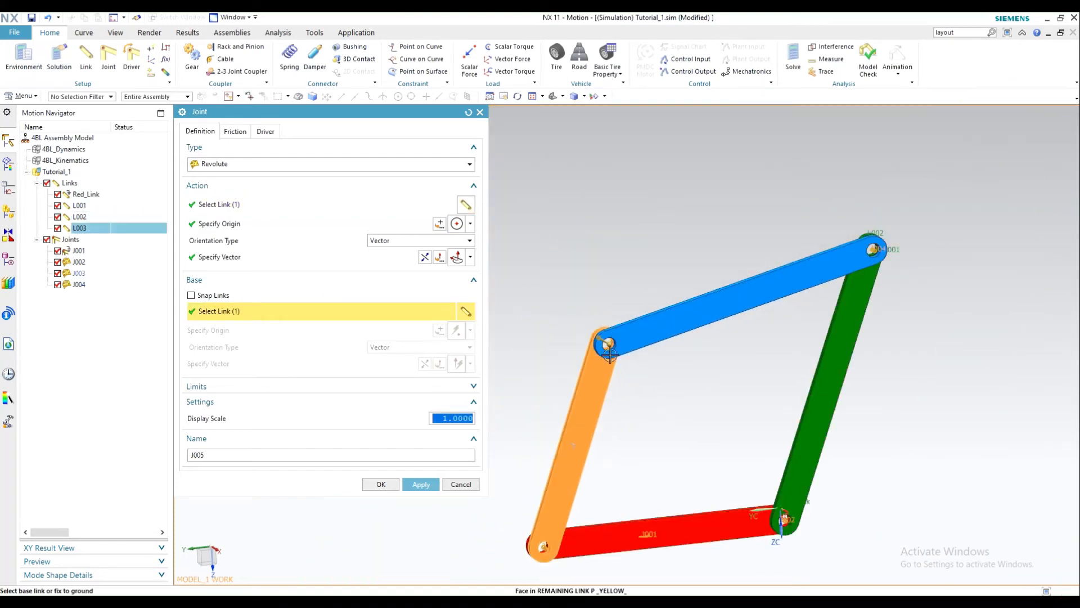
{"action": "scroll", "coordinate": [609, 353], "scroll_direction": "up", "scroll_amount": 8}
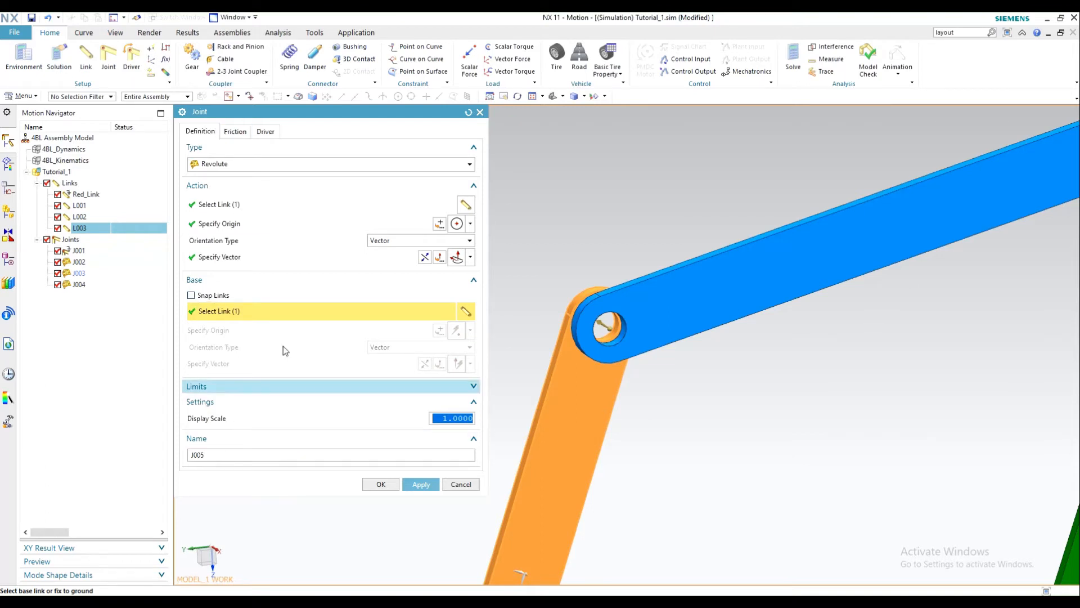
- Review the joint's friction and driver settings, keep the rotation driver at None, and create the revolute joint between the blue and yellow links
{"action": "left_click", "coordinate": [233, 131]}
{"action": "left_click", "coordinate": [266, 130]}
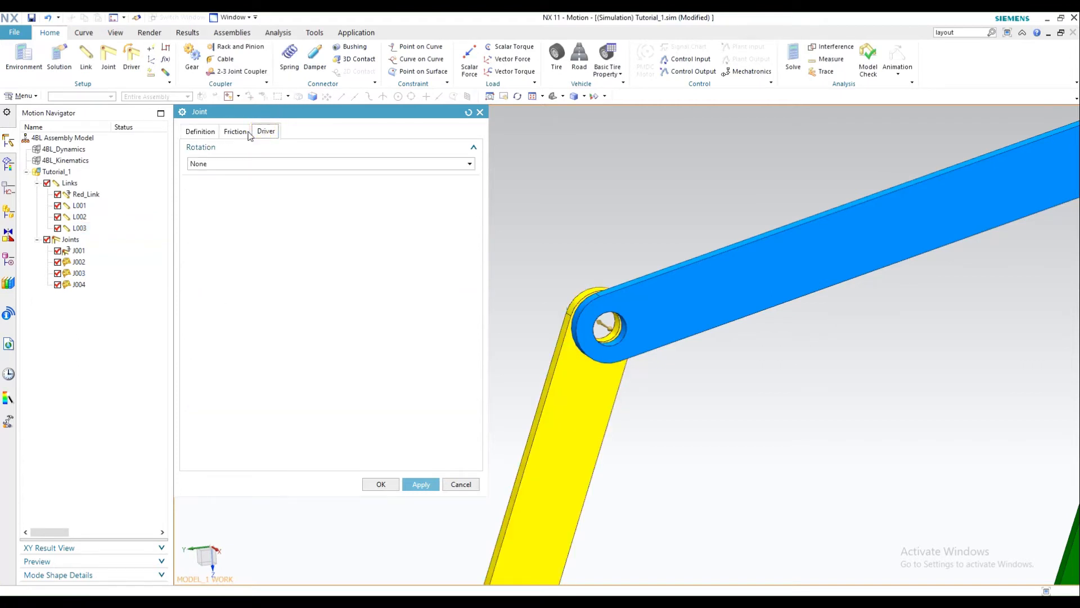
{"action": "left_click", "coordinate": [199, 131]}
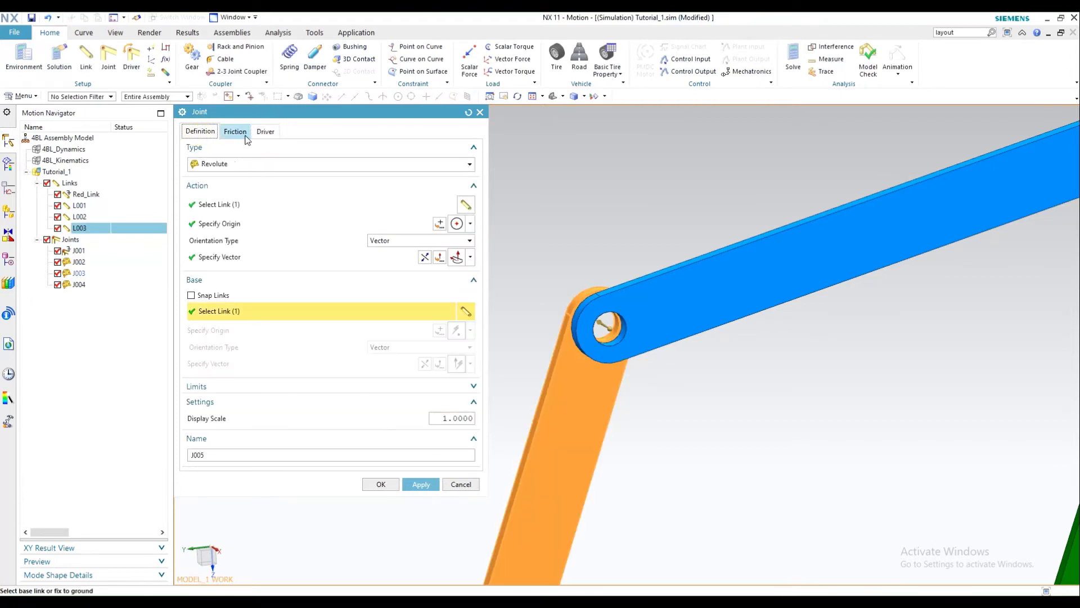
{"action": "left_click", "coordinate": [265, 131]}
{"action": "left_click", "coordinate": [262, 164]}
{"action": "left_click", "coordinate": [263, 172]}
{"action": "scroll", "coordinate": [497, 258], "scroll_direction": "down", "scroll_amount": 5}
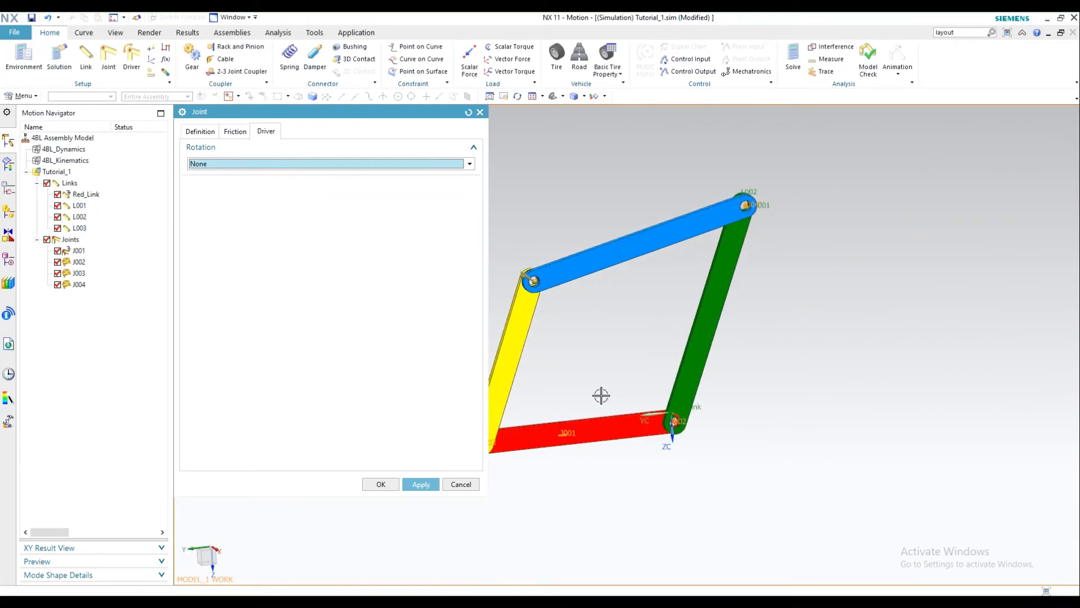
{"action": "middle_click_drag", "start_coordinate": [564, 342], "coordinate": [627, 361], "text": "shift"}
{"action": "left_click", "coordinate": [200, 132]}
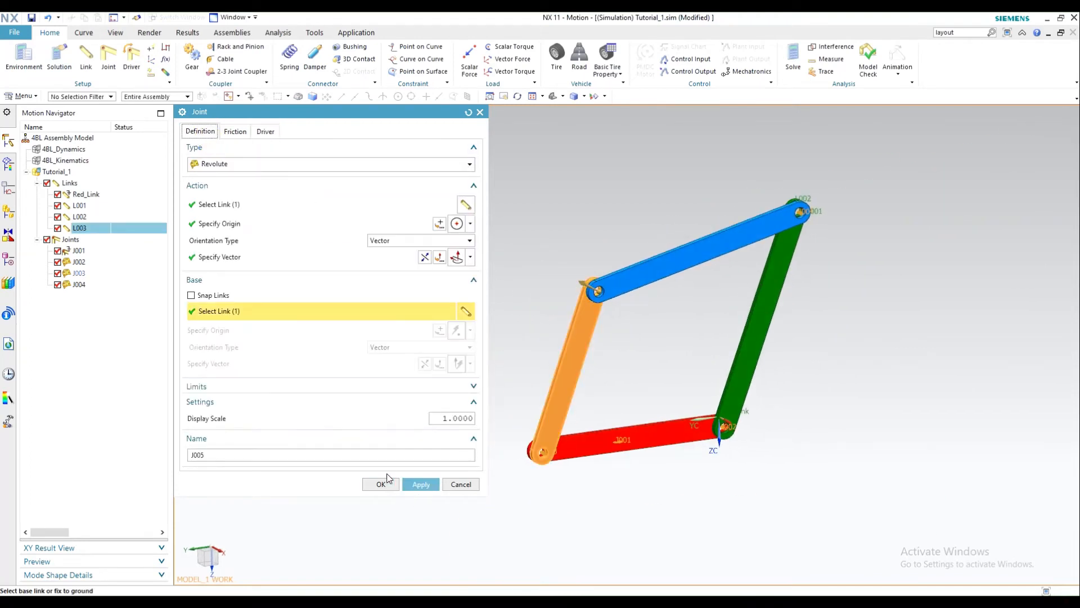
{"action": "left_click", "coordinate": [396, 485]}
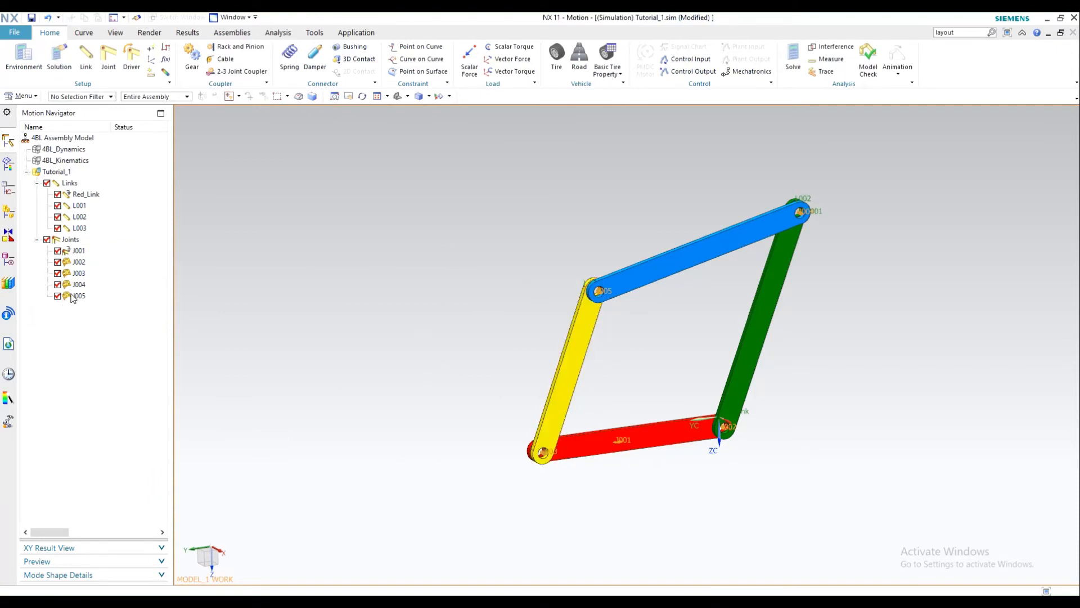
- Start a new solution with the Normal Run solution type and the Kinematics/Dynamics analysis type
{"action": "mouse_move", "coordinate": [641, 484]}
{"action": "middle_mouse_down"}
{"action": "mouse_move", "coordinate": [685, 463]}
{"action": "mouse_move", "coordinate": [642, 360]}
{"action": "mouse_move", "coordinate": [635, 381]}
{"action": "middle_mouse_up"}
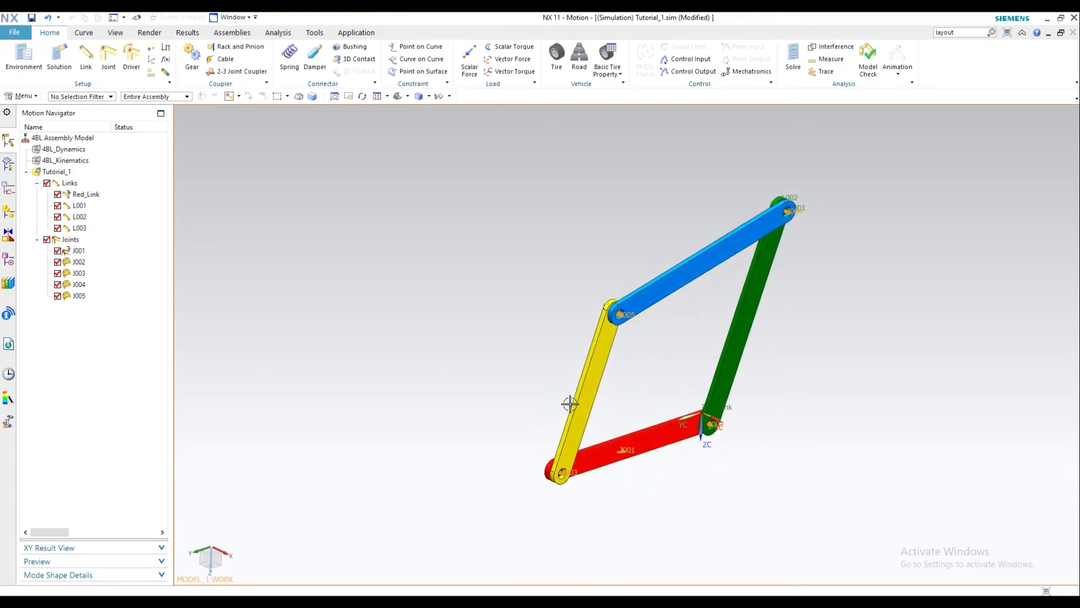
{"action": "mouse_move", "coordinate": [570, 403]}
{"action": "middle_mouse_down"}
{"action": "mouse_move", "coordinate": [588, 390]}
{"action": "mouse_move", "coordinate": [581, 404]}
{"action": "middle_mouse_up"}
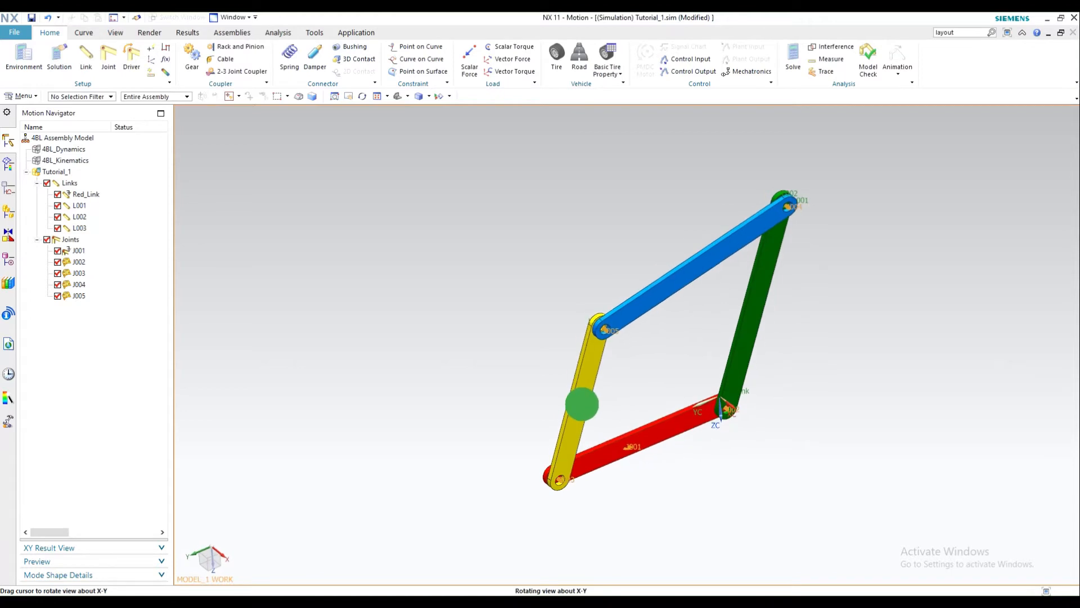
{"action": "mouse_move", "coordinate": [647, 377]}
{"action": "middle_mouse_down"}
{"action": "mouse_move", "coordinate": [634, 364]}
{"action": "mouse_move", "coordinate": [362, 394]}
{"action": "mouse_move", "coordinate": [641, 379]}
{"action": "mouse_move", "coordinate": [614, 371]}
{"action": "mouse_move", "coordinate": [630, 379]}
{"action": "middle_mouse_up"}
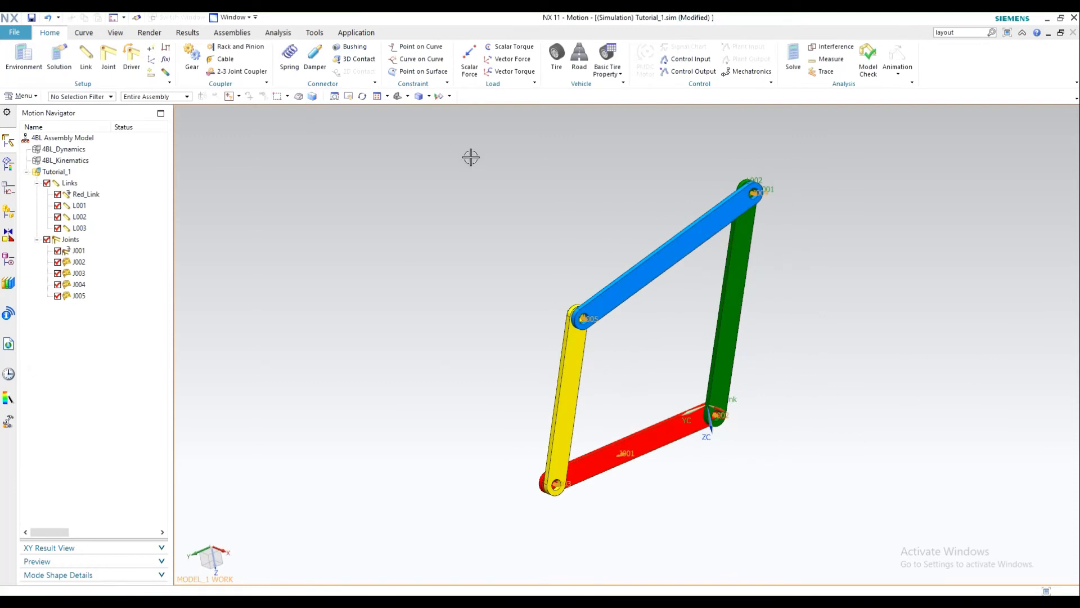
{"action": "left_click", "coordinate": [59, 59]}
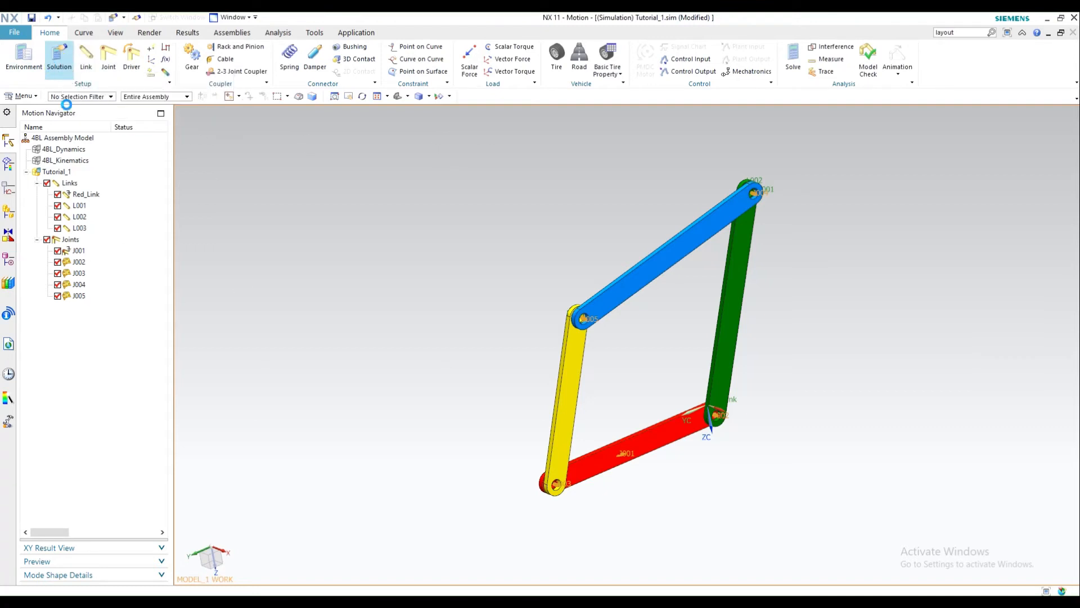
{"action": "left_click", "coordinate": [337, 144]}
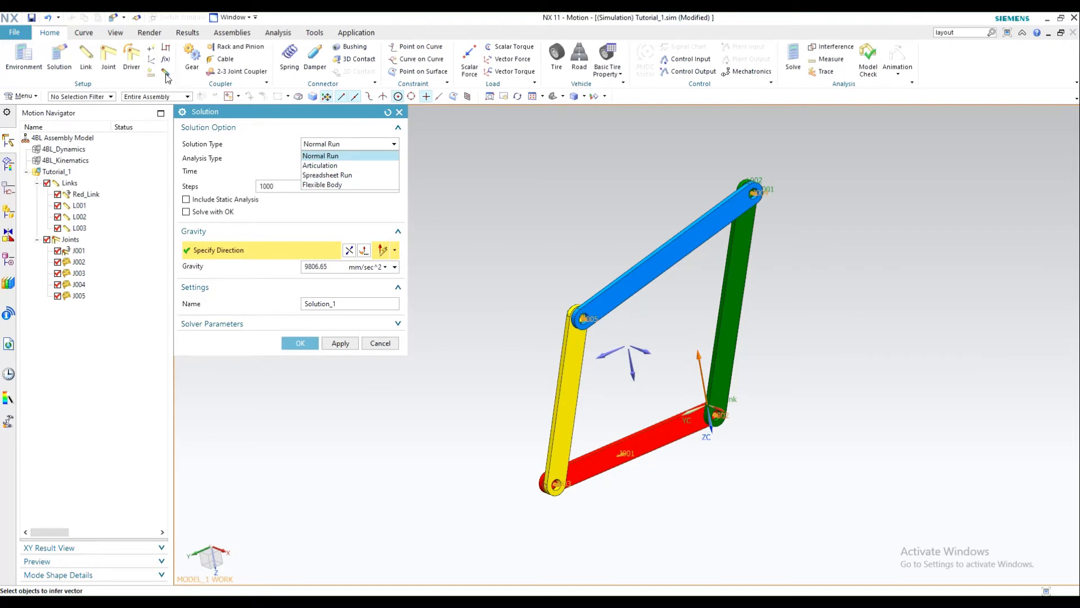
{"action": "left_click", "coordinate": [306, 144]}
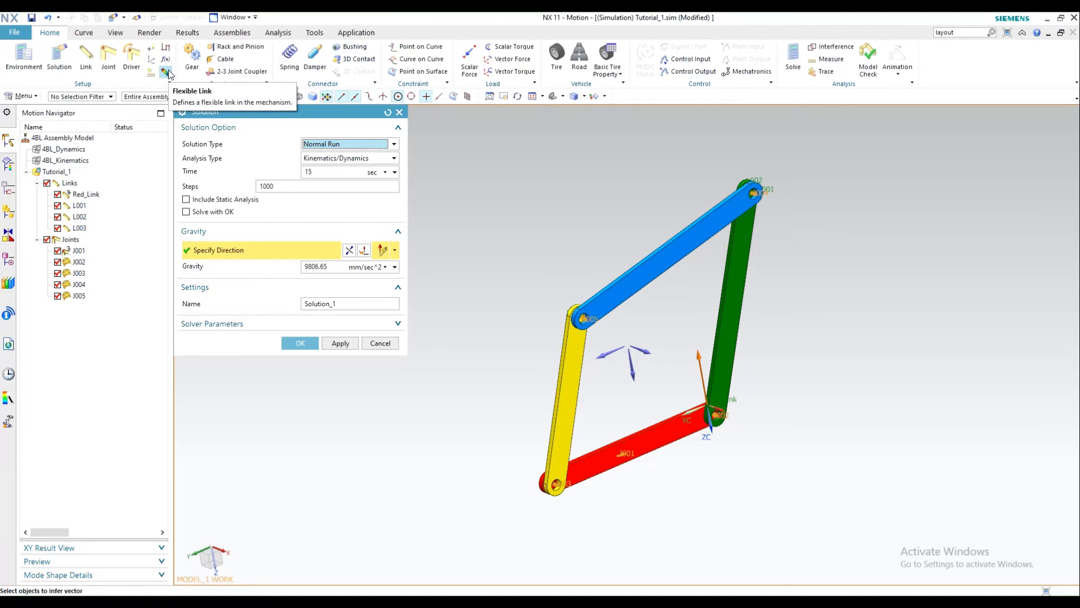
{"action": "left_click", "coordinate": [341, 145]}
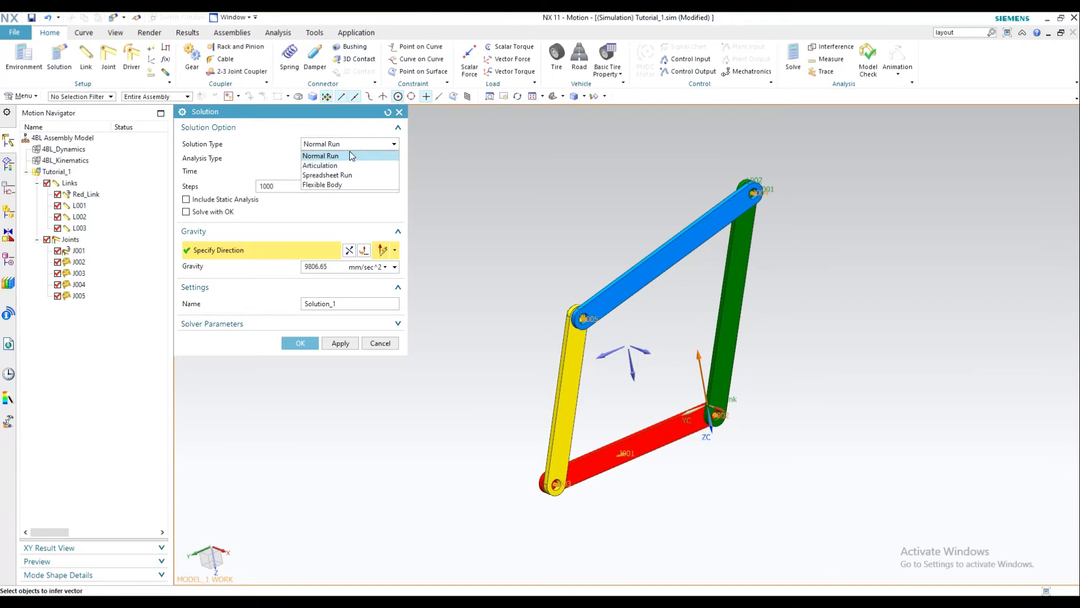
{"action": "left_click", "coordinate": [349, 154]}
{"action": "left_click", "coordinate": [351, 160]}
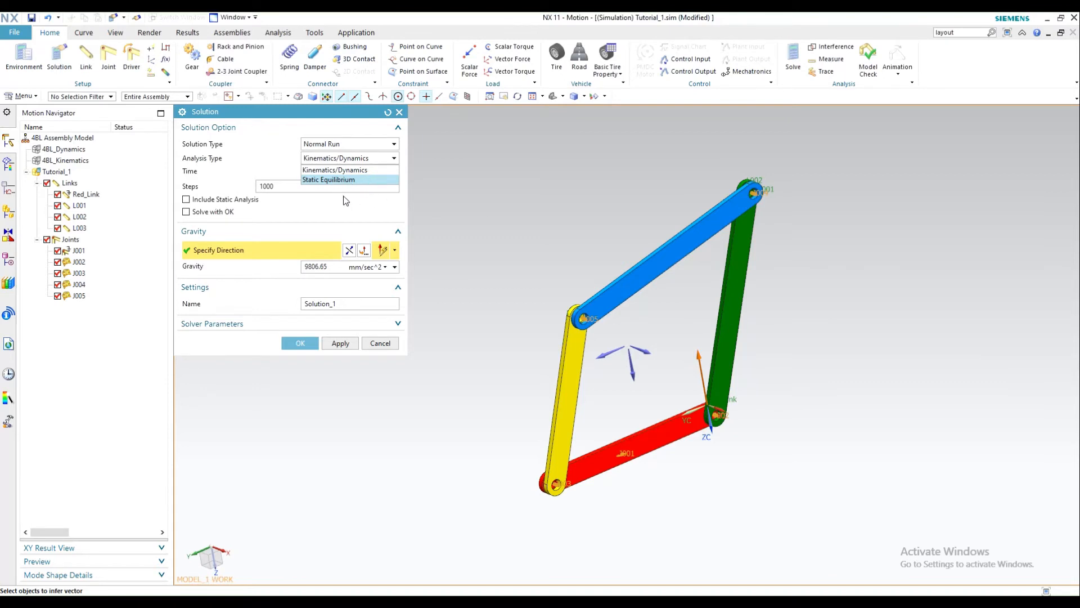
{"action": "left_click", "coordinate": [354, 170]}
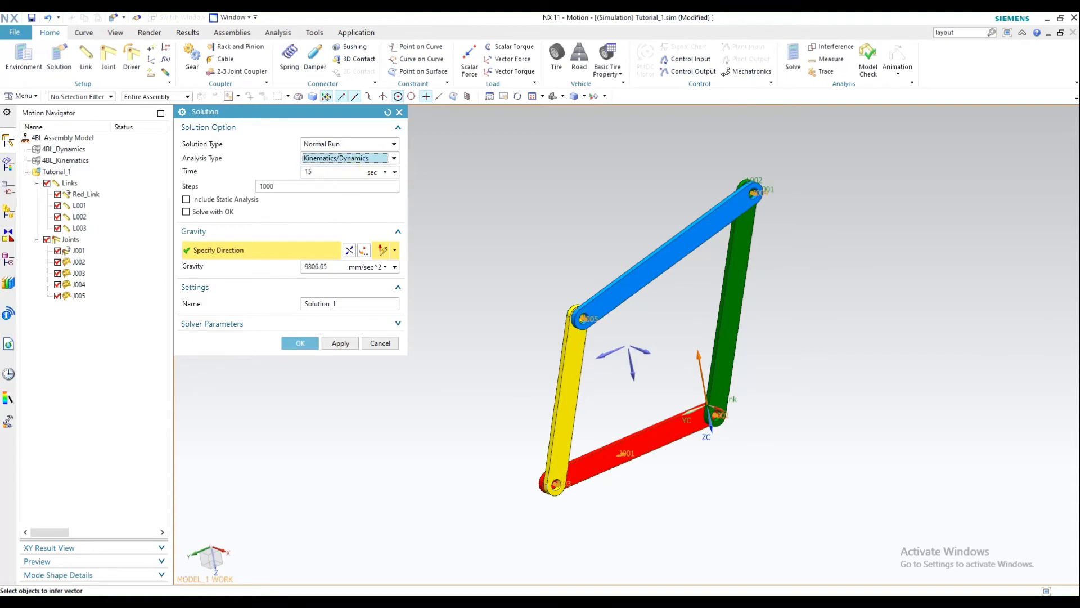
- Review the solution's time, steps and Solve with OK settings, keeping 15 sec and 1000 steps with Solve with OK off
{"action": "double_click", "coordinate": [297, 185]}
{"action": "left_click_drag", "start_coordinate": [330, 174], "coordinate": [307, 177]}
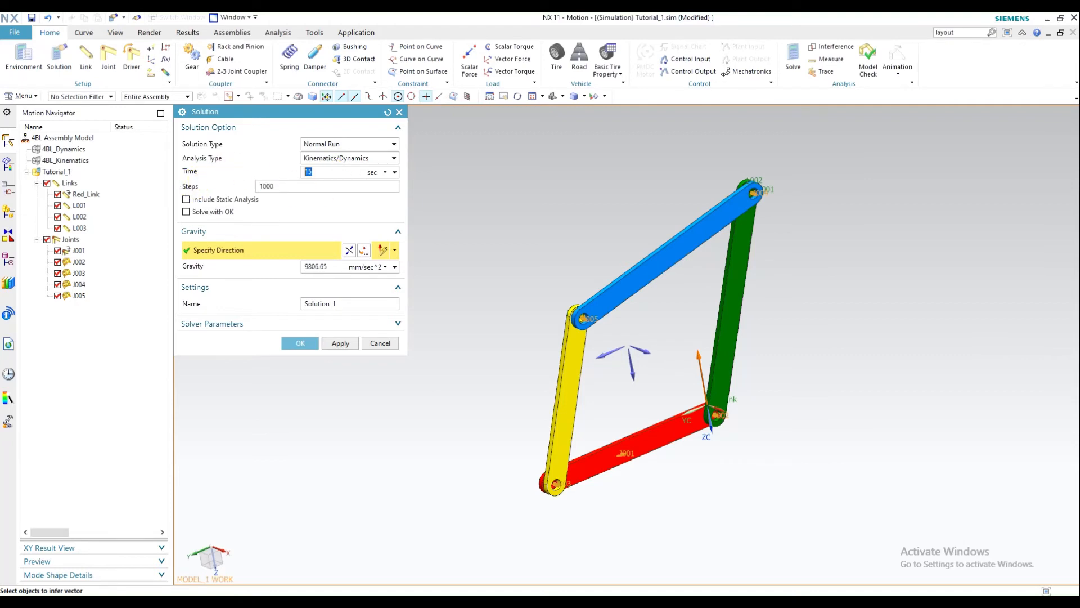
{"action": "left_click", "coordinate": [305, 188]}
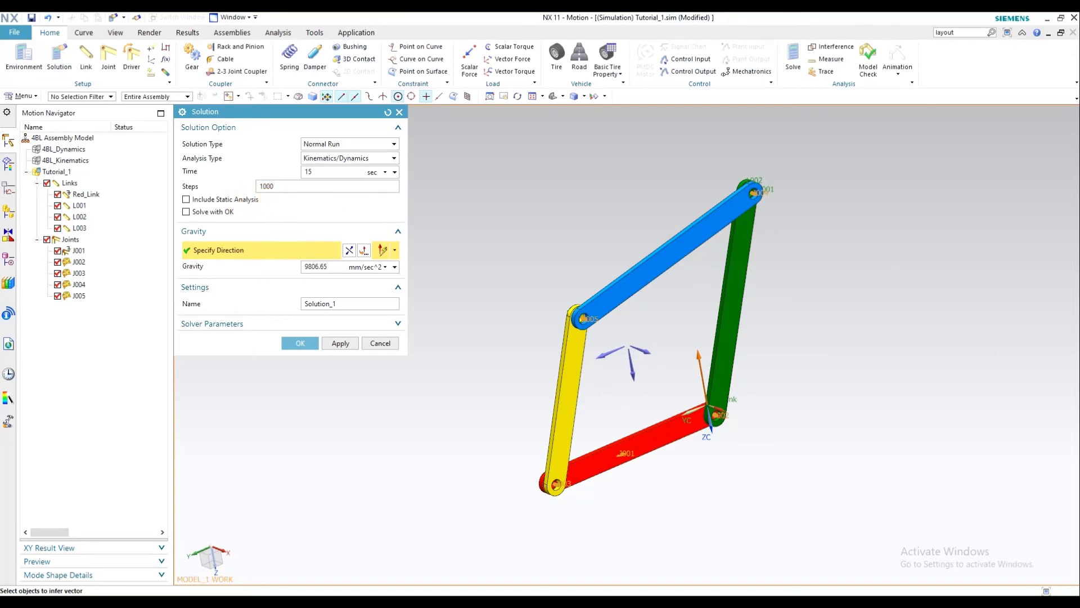
{"action": "left_click", "coordinate": [186, 212]}
{"action": "left_click", "coordinate": [213, 214]}
- Reverse the gravity direction so it points downward along ZC, keeping gravity at 9806.65 mm/sec^2
{"action": "middle_click_drag", "start_coordinate": [747, 374], "coordinate": [810, 362]}
{"action": "mouse_move", "coordinate": [627, 369]}
{"action": "middle_mouse_down"}
{"action": "mouse_move", "coordinate": [645, 387]}
{"action": "mouse_move", "coordinate": [615, 361]}
{"action": "middle_mouse_up"}
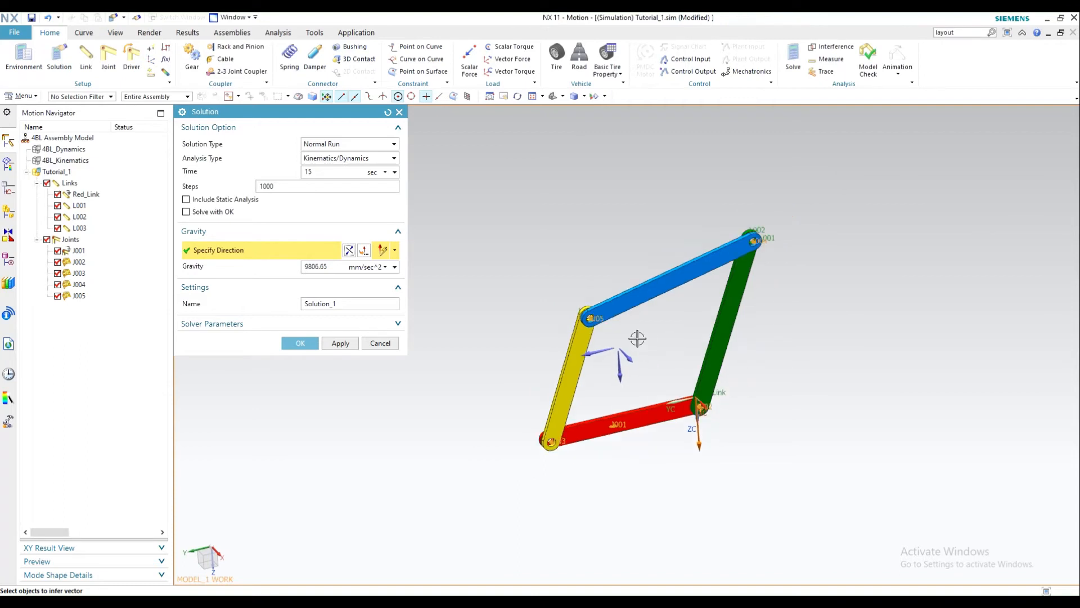
{"action": "middle_click_drag", "start_coordinate": [634, 345], "coordinate": [710, 349]}
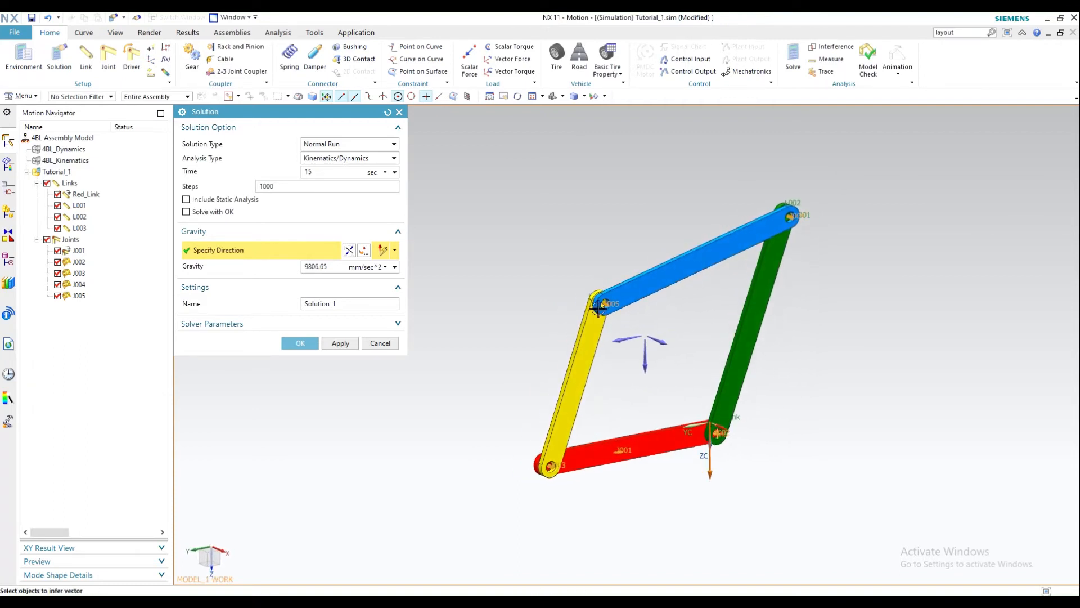
{"action": "left_click", "coordinate": [284, 270]}
{"action": "left_click", "coordinate": [328, 266]}
{"action": "double_click", "coordinate": [329, 267]}
{"action": "left_click", "coordinate": [338, 268]}
{"action": "double_click", "coordinate": [316, 267]}
{"action": "left_click", "coordinate": [337, 266]}
- Name the solution The_Most_Amazing_Simulation_EVERRRRRRR
{"action": "key", "text": "Tab"}
{"action": "type", "text": "The_Mos"}
{"action": "type", "text": "t)"}
{"action": "type", "text": "_A"}
{"action": "type", "text": "mazing"}
{"action": "type", "text": "_S"}
{"action": "type", "text": "imulation"}
{"action": "type", "text": "_"}
{"action": "type", "text": "EVERRRRRRR"}
- Look over the solver parameters without changing them and create the solution
{"action": "left_click", "coordinate": [301, 326]}
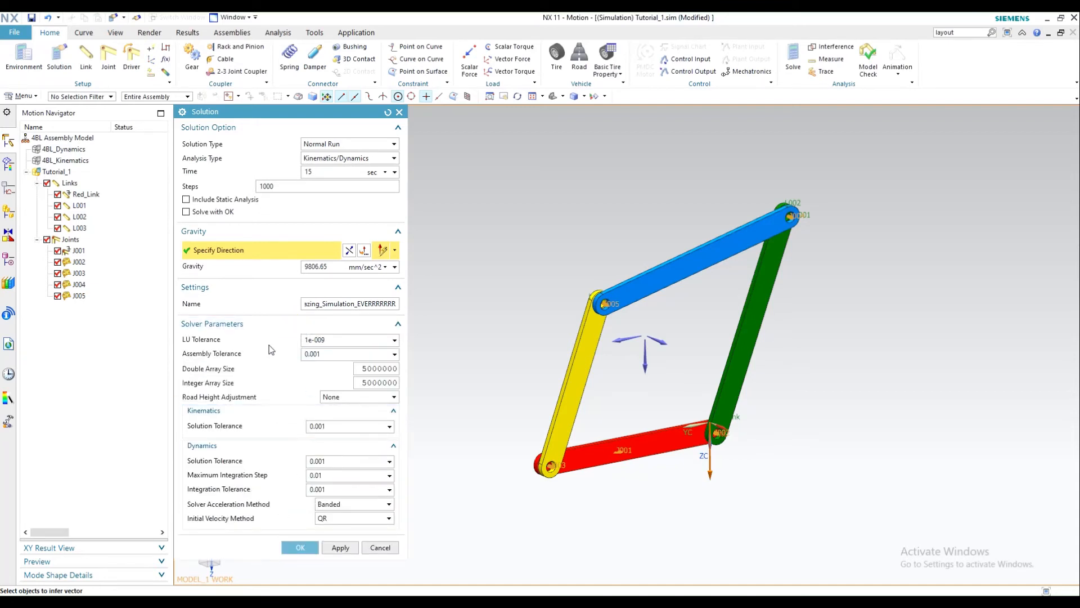
{"action": "left_click", "coordinate": [263, 332]}
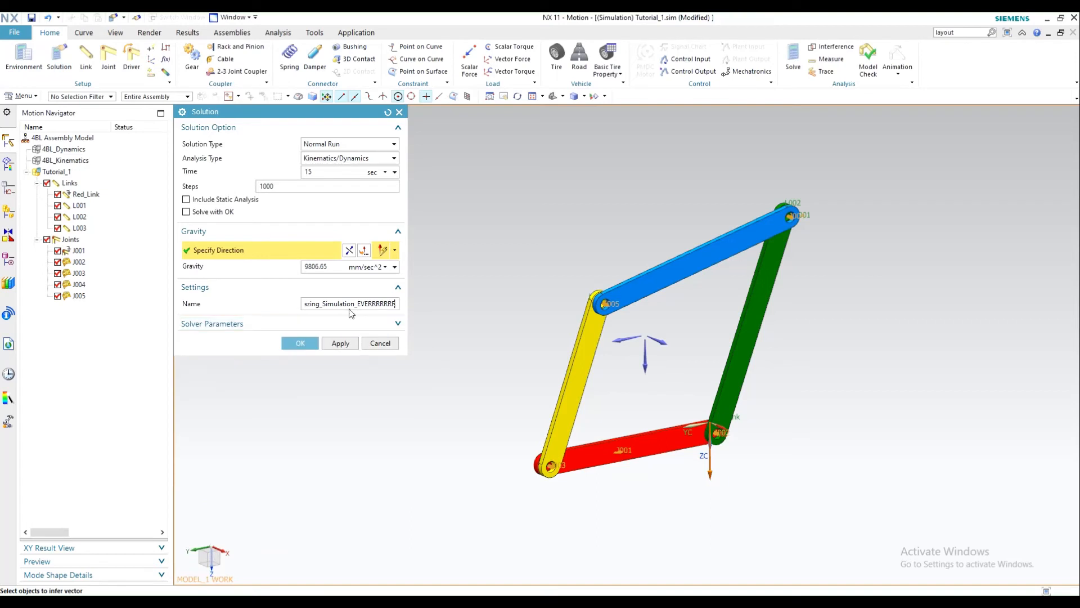
{"action": "left_click_drag", "start_coordinate": [328, 304], "coordinate": [318, 294]}
{"action": "left_click", "coordinate": [327, 304]}
{"action": "left_click", "coordinate": [299, 343]}
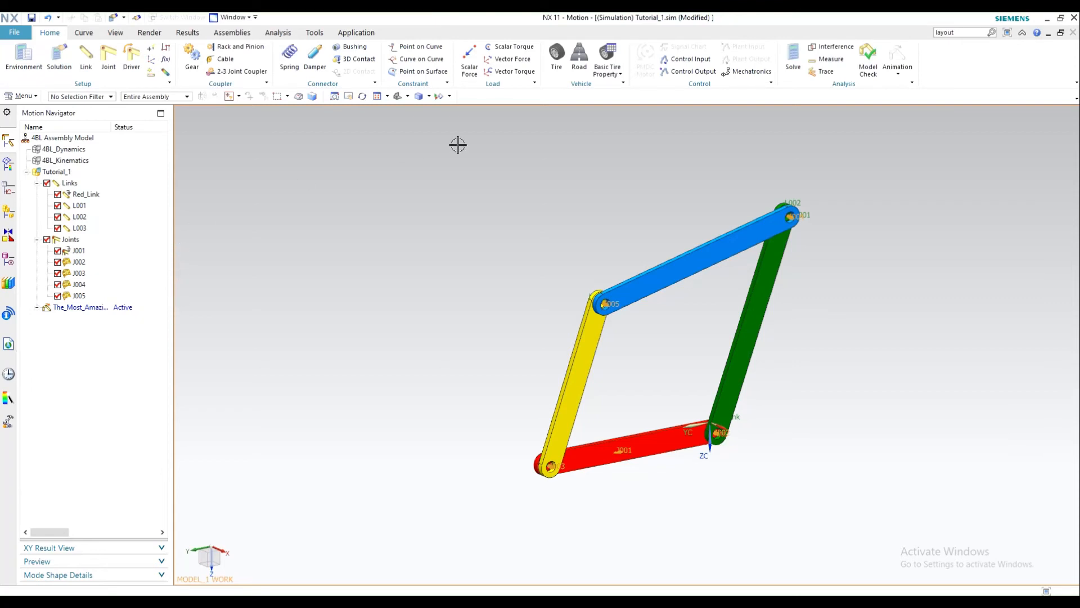
- Solve the active solution, look through the solver's progress listing, and close the listing
{"action": "left_click", "coordinate": [796, 57]}
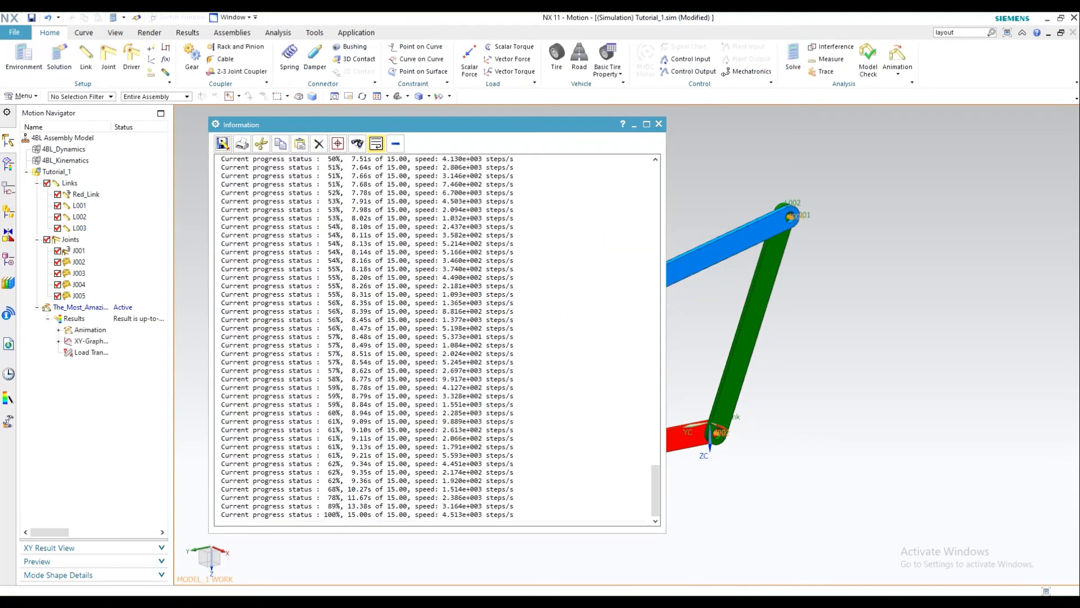
{"action": "scroll", "coordinate": [435, 338], "scroll_direction": "up", "scroll_amount": 15}
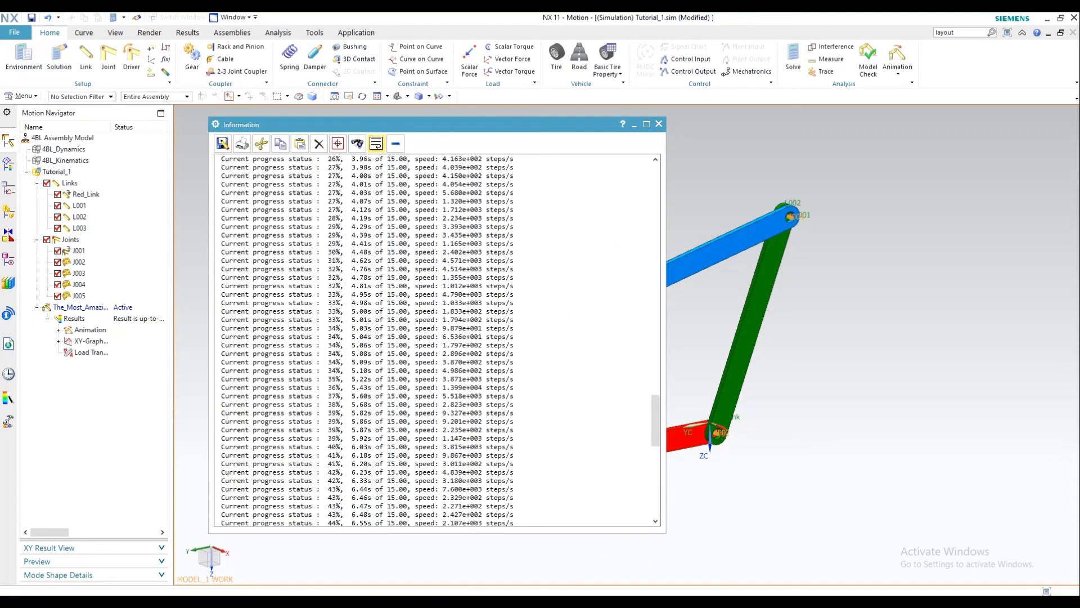
{"action": "scroll", "coordinate": [436, 337], "scroll_direction": "down", "scroll_amount": 15}
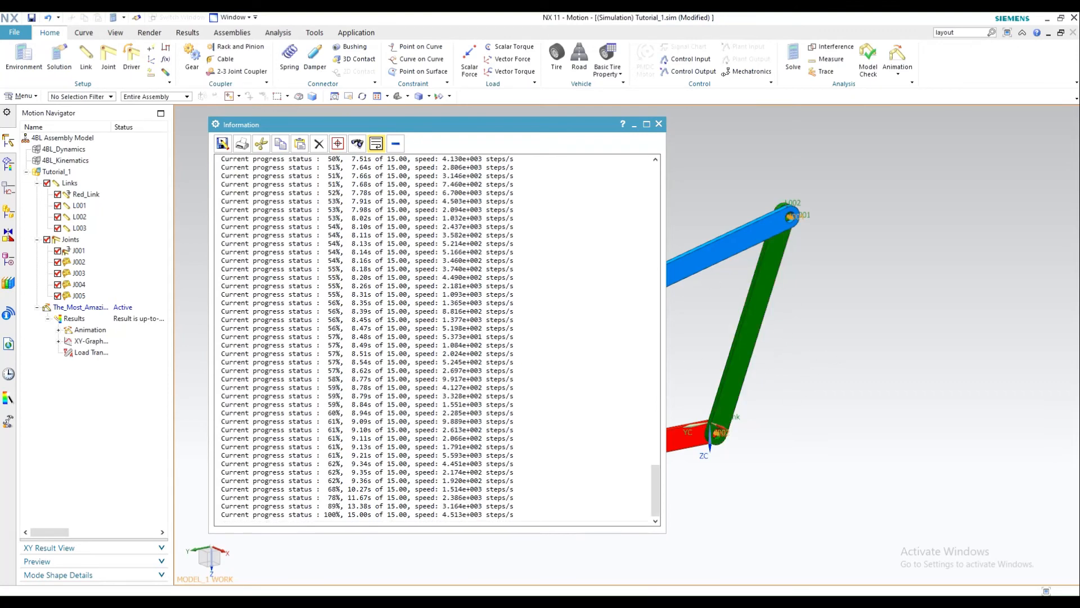
{"action": "scroll", "coordinate": [436, 337], "scroll_direction": "up", "scroll_amount": 8}
{"action": "scroll", "coordinate": [436, 338], "scroll_direction": "down", "scroll_amount": 8}
{"action": "scroll", "coordinate": [436, 337], "scroll_direction": "up", "scroll_amount": 8}
{"action": "scroll", "coordinate": [655, 417], "scroll_direction": "up", "scroll_amount": 5}
{"action": "left_click_drag", "start_coordinate": [648, 387], "coordinate": [630, 527]}
{"action": "left_click_drag", "start_coordinate": [301, 329], "coordinate": [529, 368]}
{"action": "left_click", "coordinate": [353, 455]}
{"action": "left_click", "coordinate": [658, 124]}
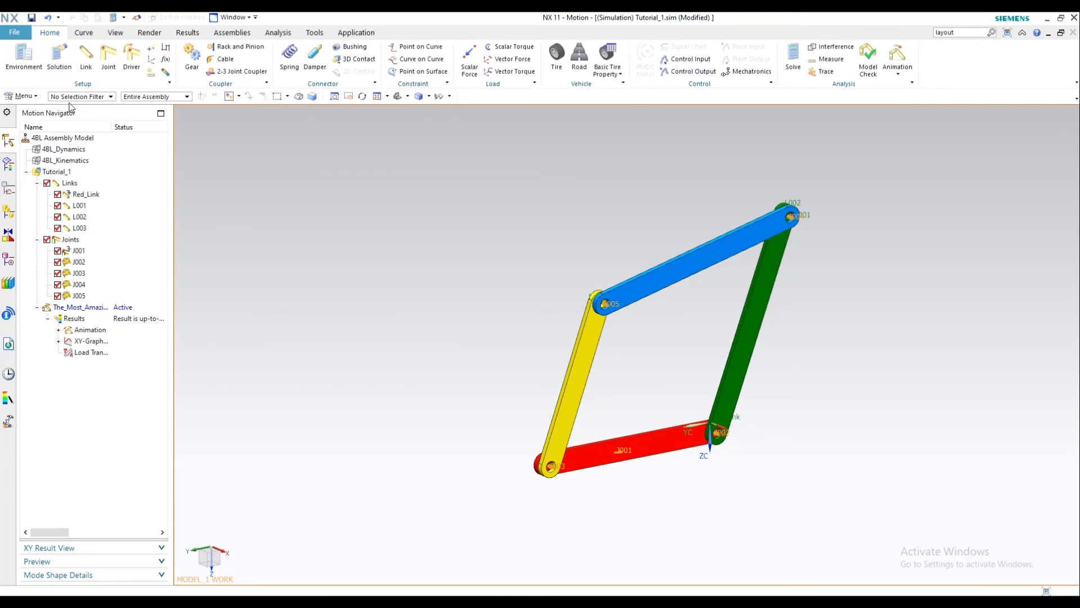
- Change the solver of the Tutorial_1 simulation to RecurDyn
{"action": "left_click", "coordinate": [80, 172]}
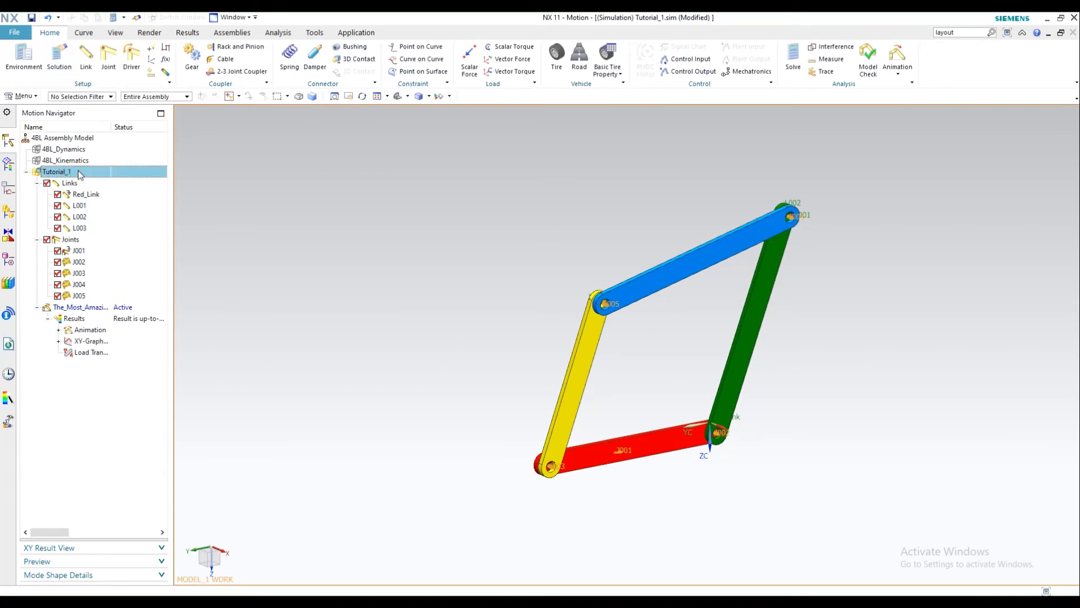
{"action": "right_click", "coordinate": [80, 172]}
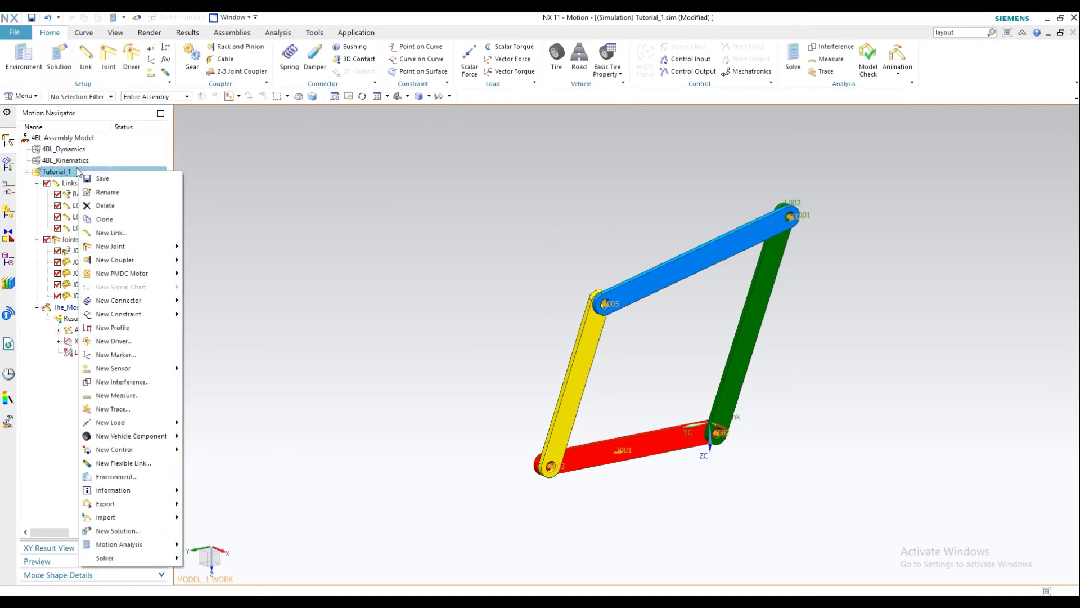
{"action": "left_click", "coordinate": [57, 398]}
{"action": "left_click", "coordinate": [72, 171]}
{"action": "right_click", "coordinate": [78, 173]}
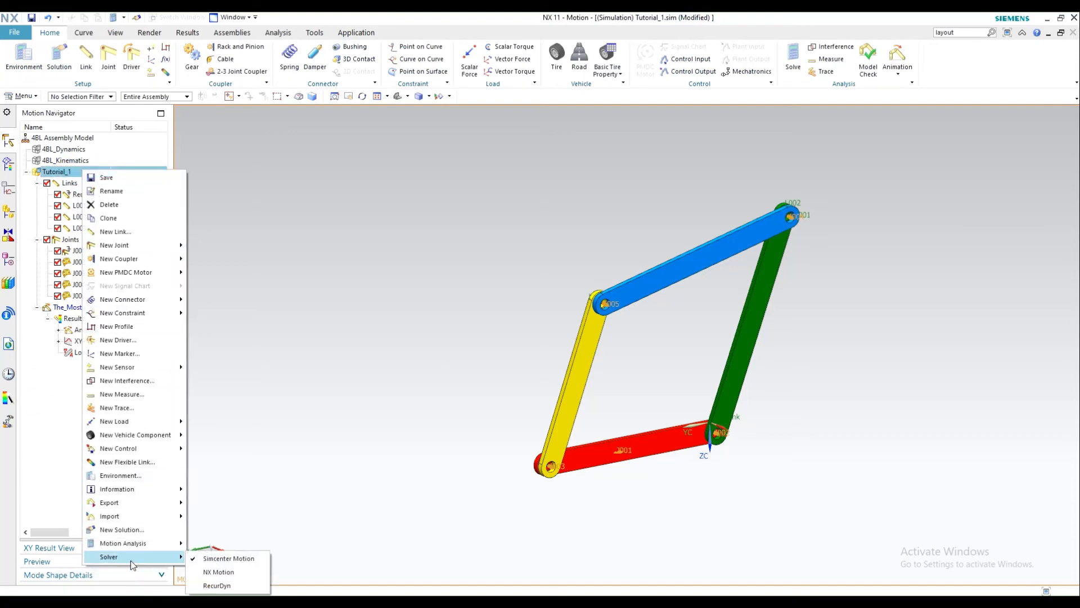
{"action": "mouse_move", "coordinate": [169, 557]}
{"action": "left_click", "coordinate": [231, 584]}
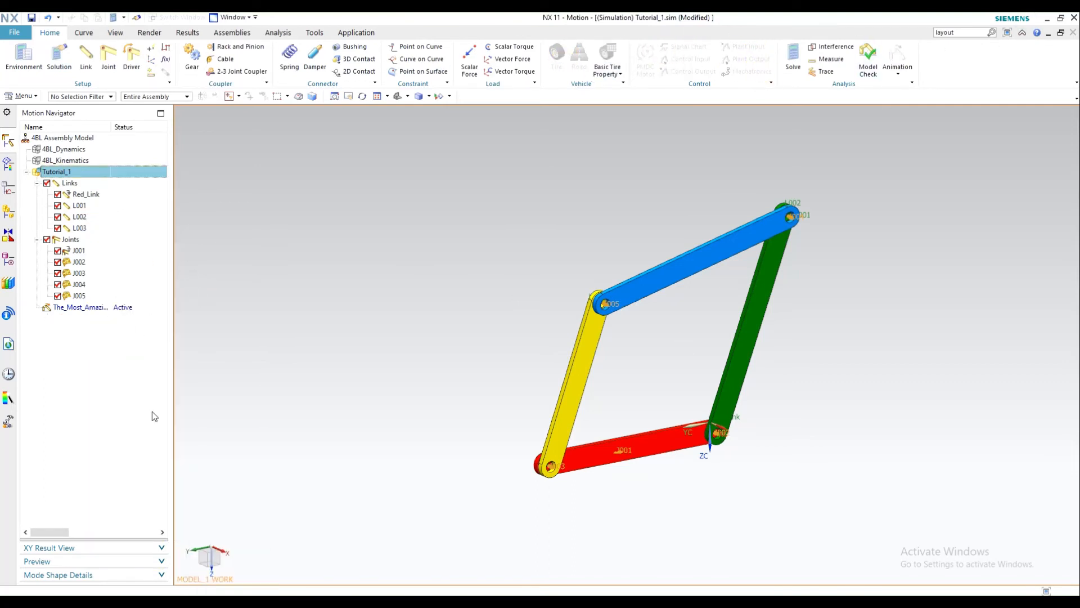
{"action": "left_click", "coordinate": [106, 385]}
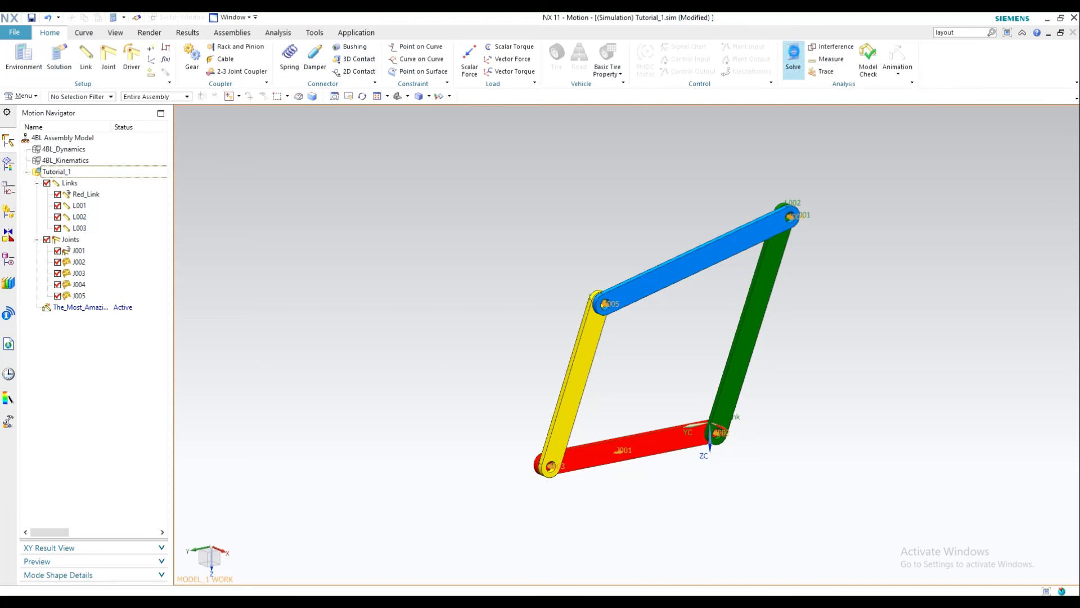
- Solve the active solution with RecurDyn, read the redundant constraint report, and close it
{"action": "left_click", "coordinate": [793, 59]}
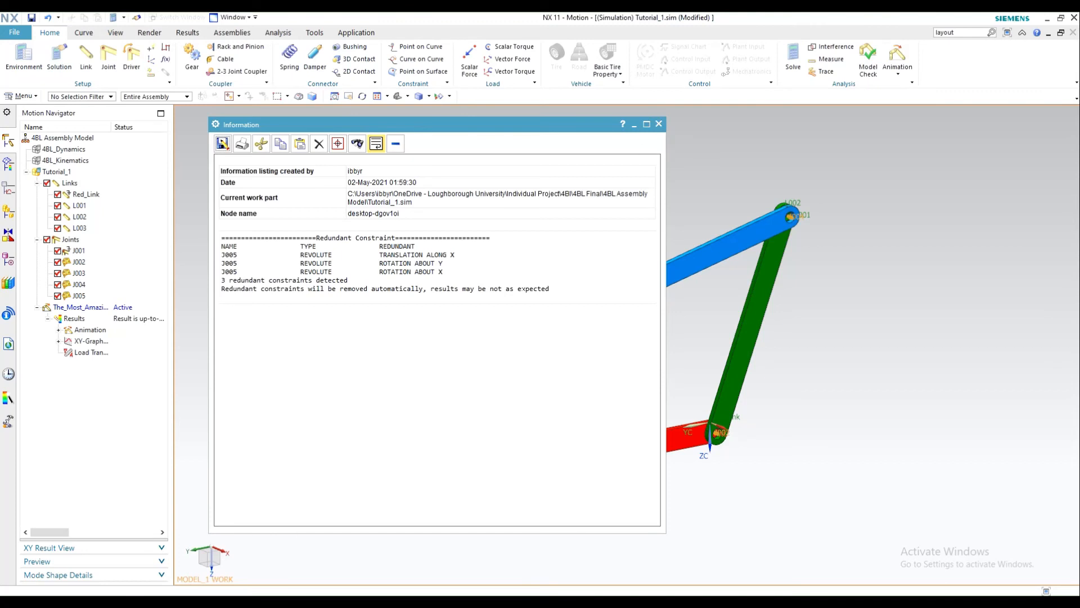
{"action": "left_click_drag", "start_coordinate": [551, 289], "coordinate": [217, 233]}
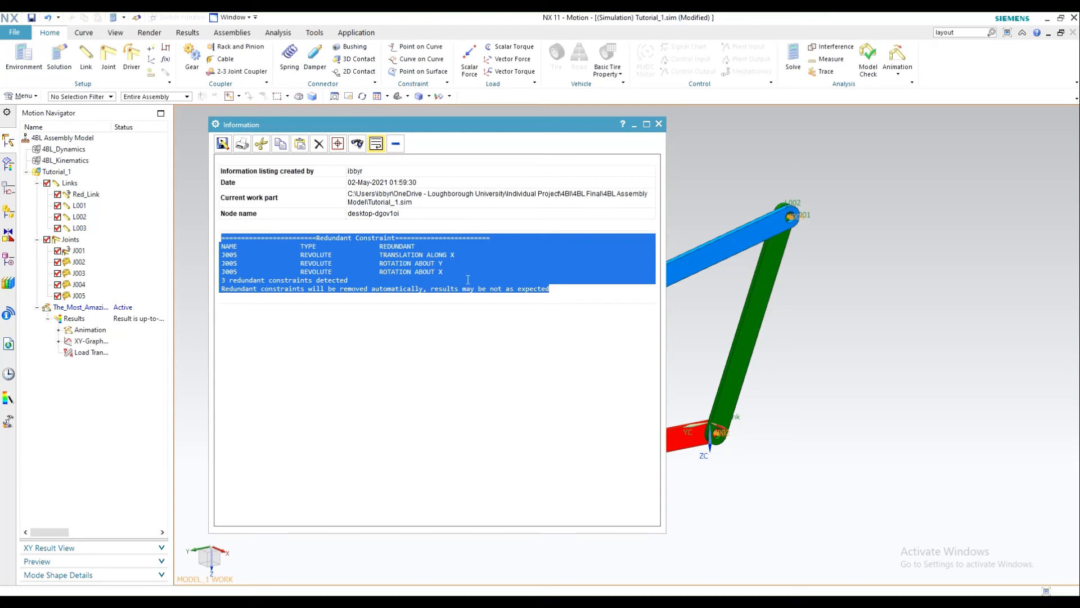
{"action": "left_click", "coordinate": [544, 304]}
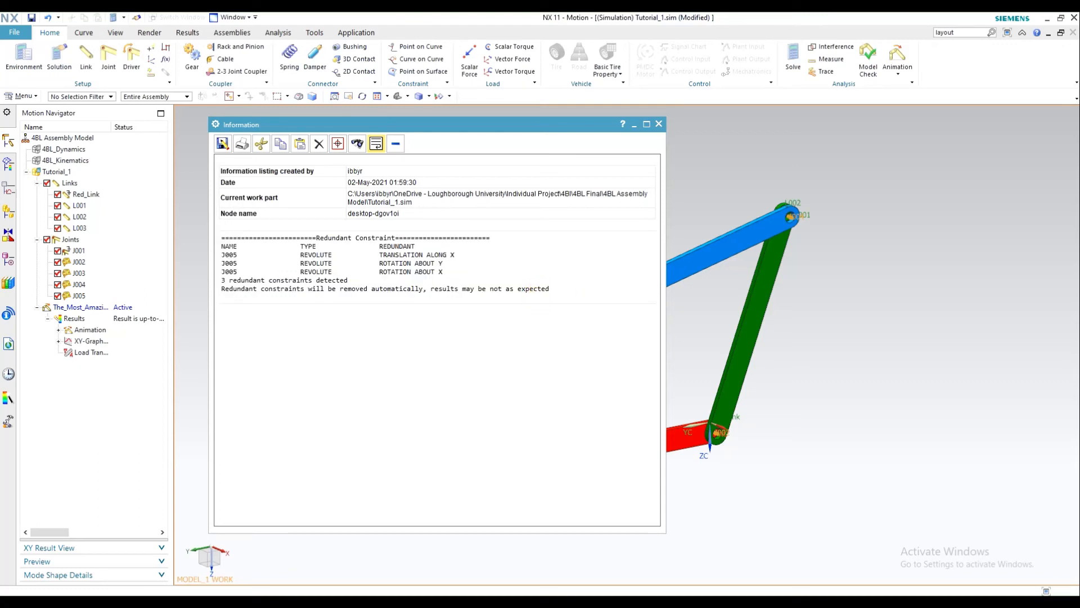
{"action": "left_click", "coordinate": [660, 124]}
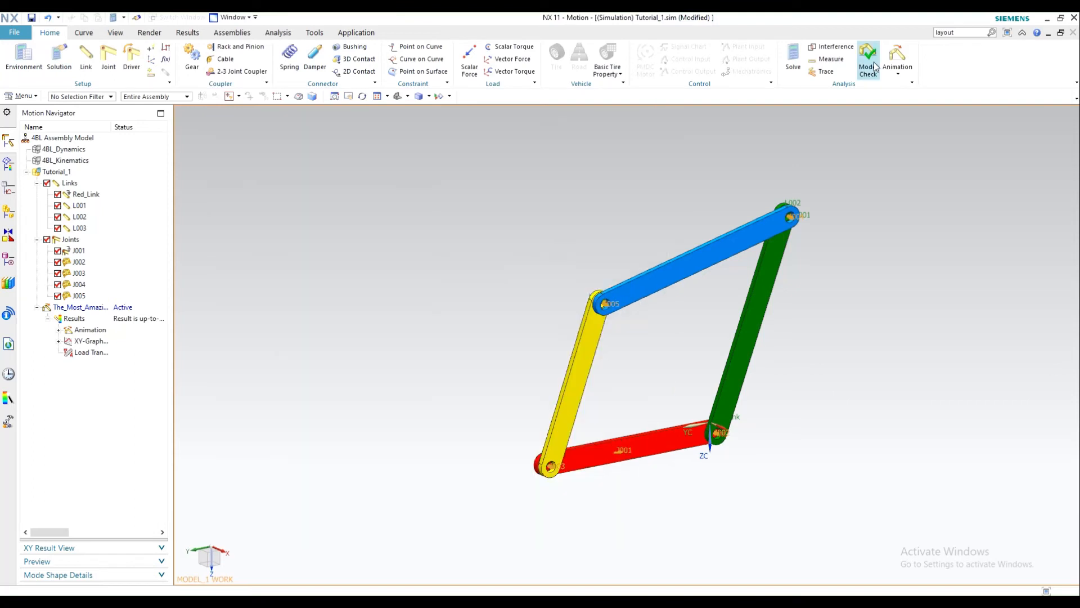
- Run a model check on the mechanism, read and close its report, and check the status of the solution's results
{"action": "left_click", "coordinate": [868, 62]}
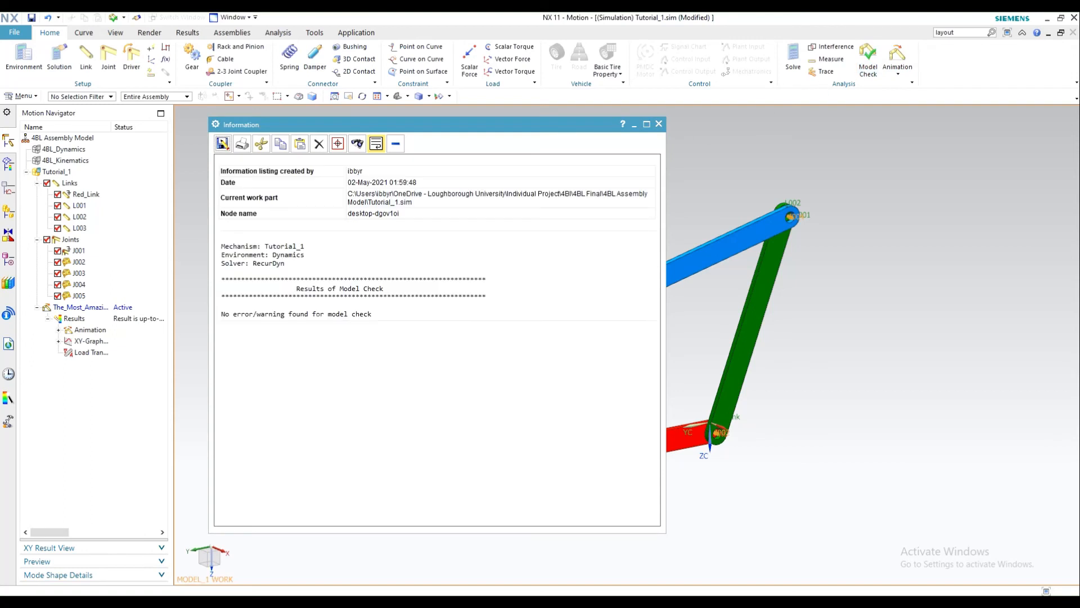
{"action": "left_click_drag", "start_coordinate": [372, 314], "coordinate": [161, 313]}
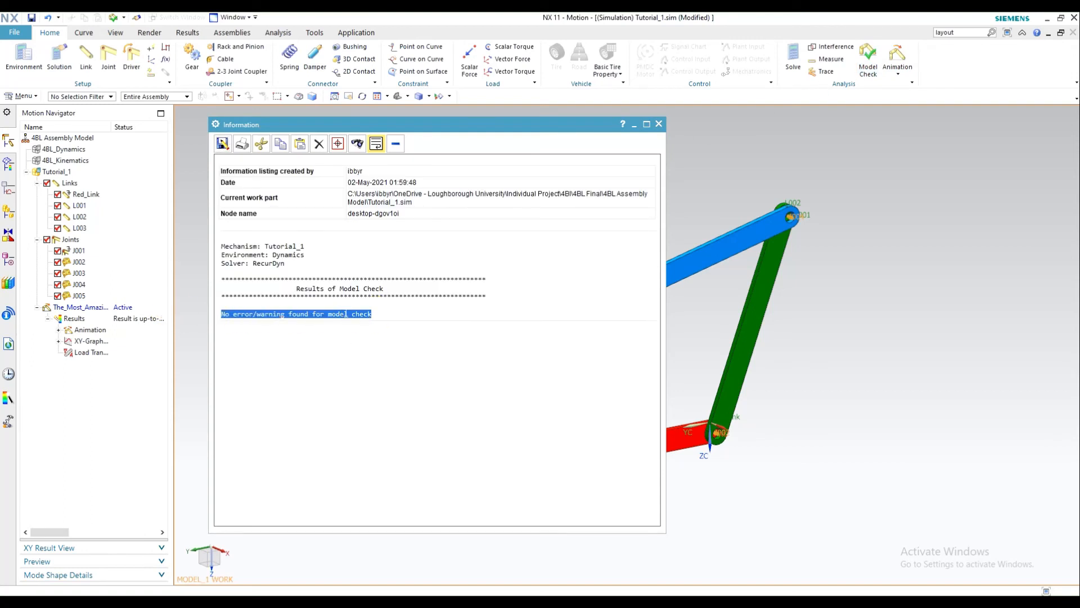
{"action": "left_click", "coordinate": [372, 314]}
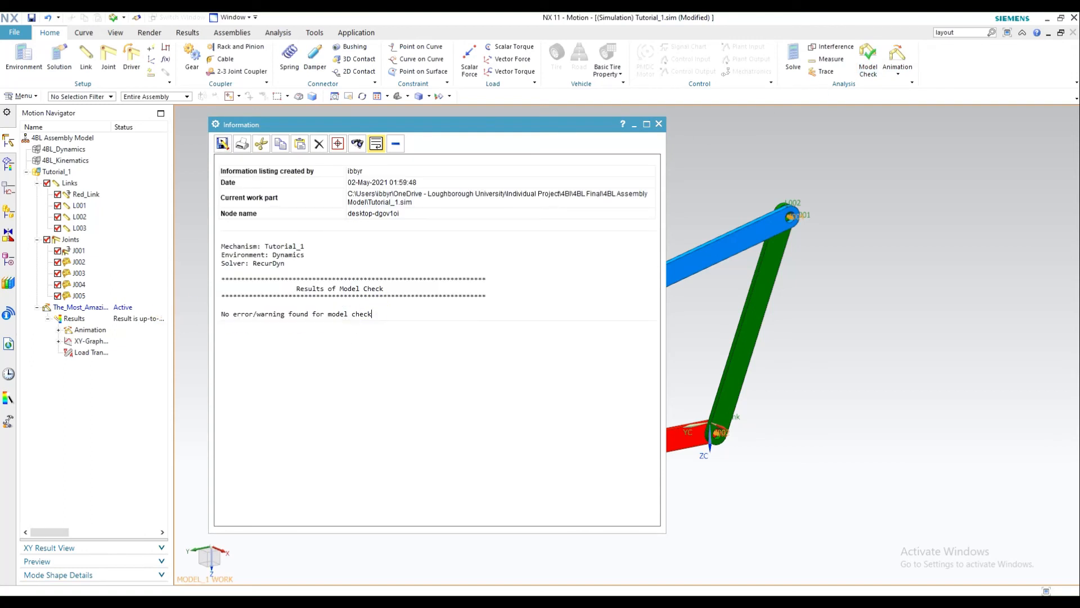
{"action": "left_click", "coordinate": [659, 124]}
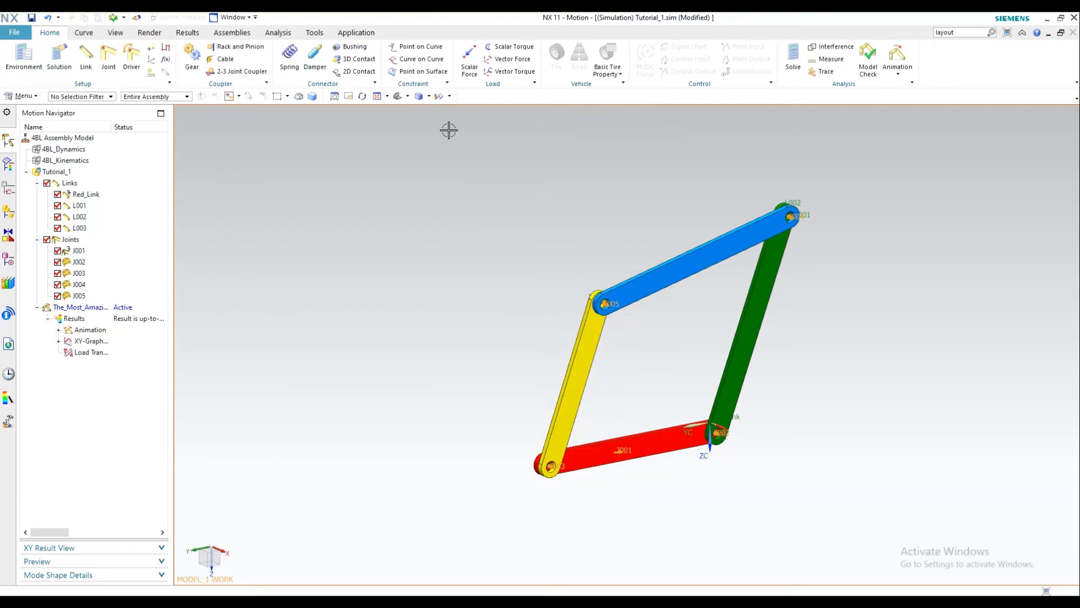
{"action": "left_click", "coordinate": [90, 319]}
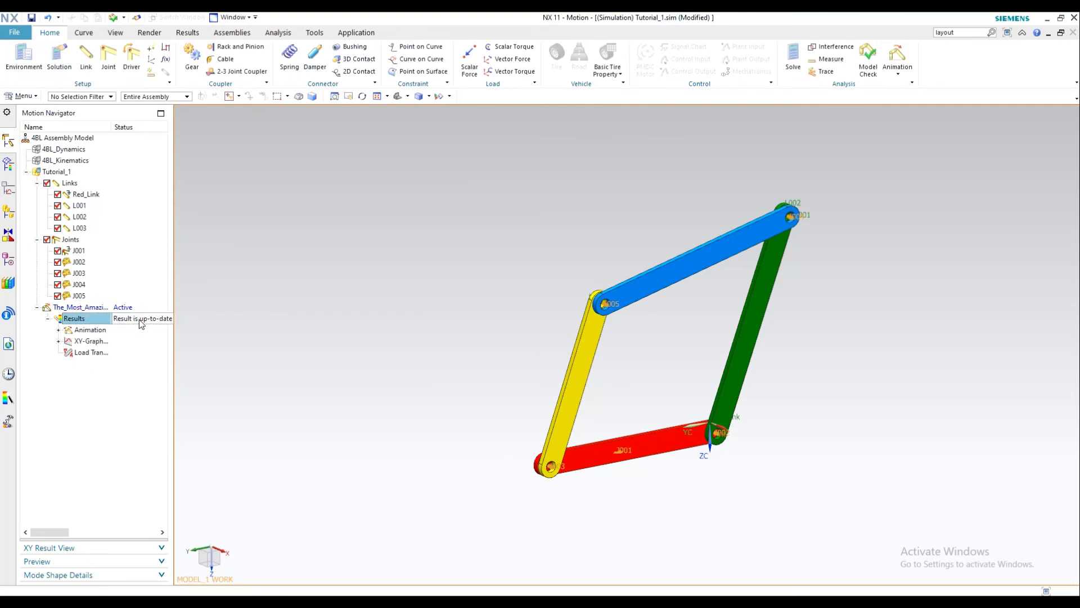
{"action": "left_click", "coordinate": [67, 411]}
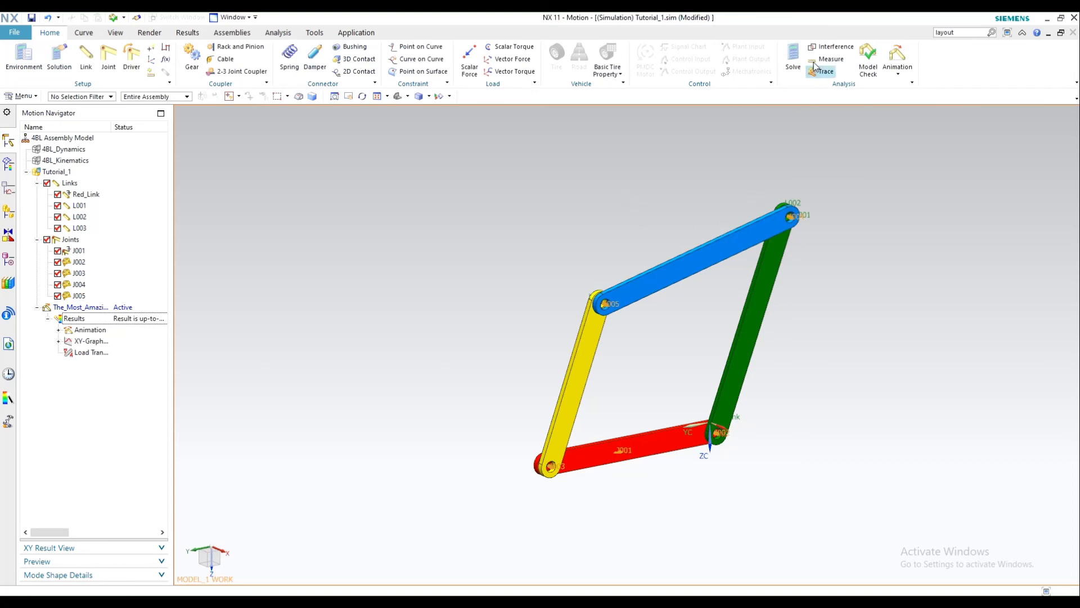
- Play the animation of the solved gravity-driven linkage and close the animation
{"action": "left_click", "coordinate": [900, 47]}
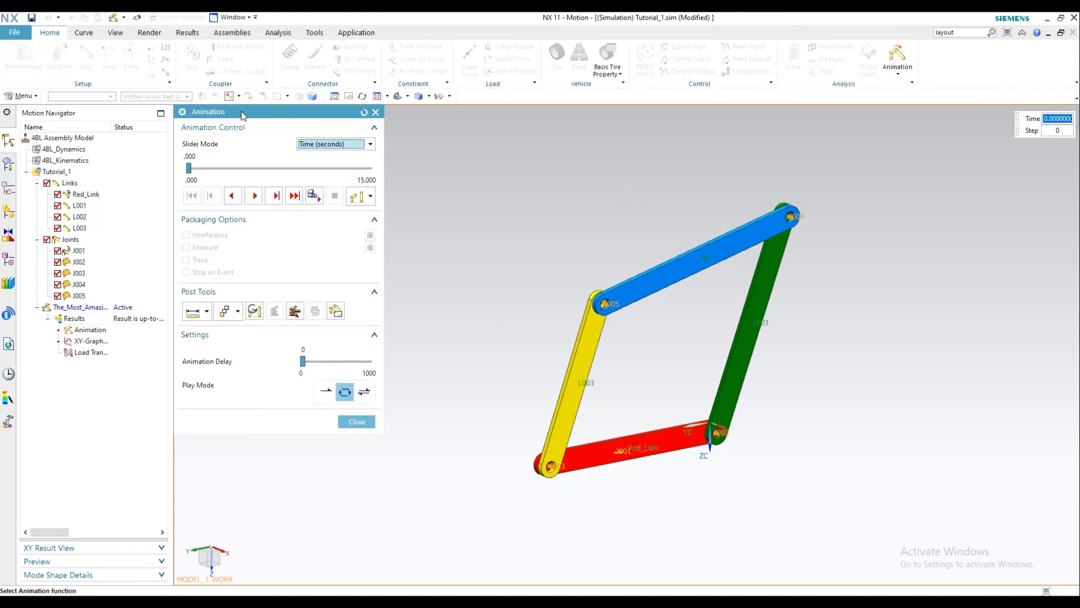
{"action": "left_click", "coordinate": [255, 196]}
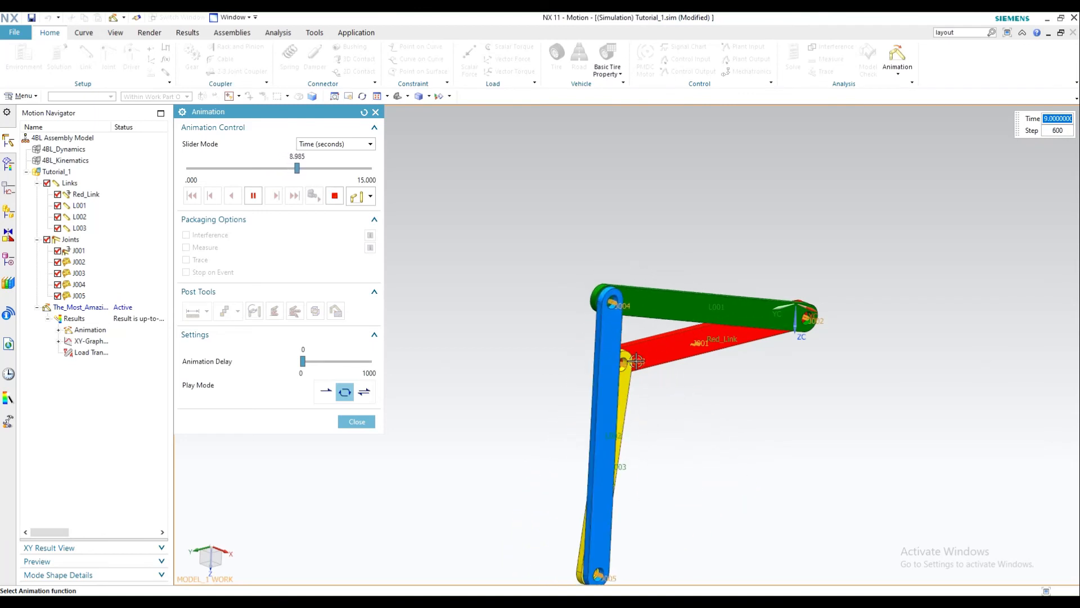
{"action": "left_click", "coordinate": [365, 423]}
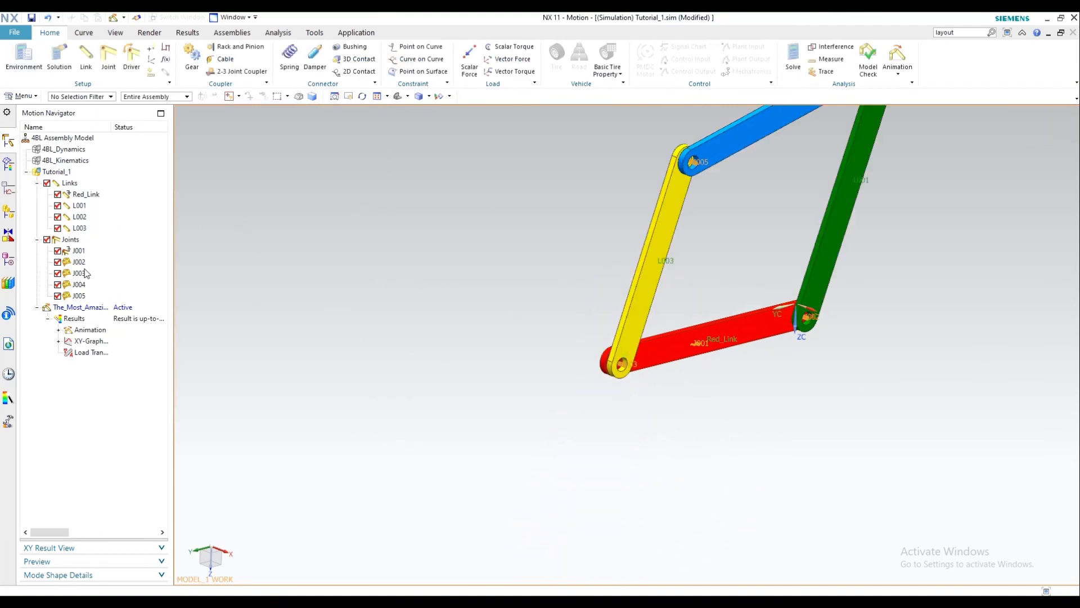
- Open joint J003 between the yellow link and the red link for editing
{"action": "scroll", "coordinate": [551, 365], "scroll_direction": "up", "scroll_amount": 5}
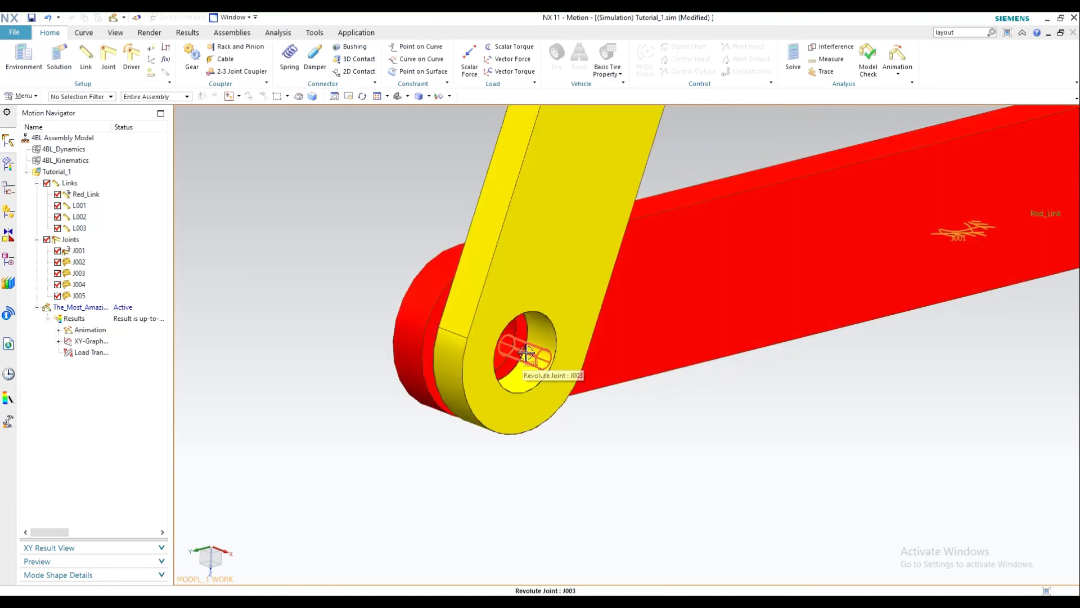
{"action": "scroll", "coordinate": [523, 355], "scroll_direction": "down", "scroll_amount": 5}
{"action": "middle_click_drag", "start_coordinate": [605, 360], "coordinate": [537, 347]}
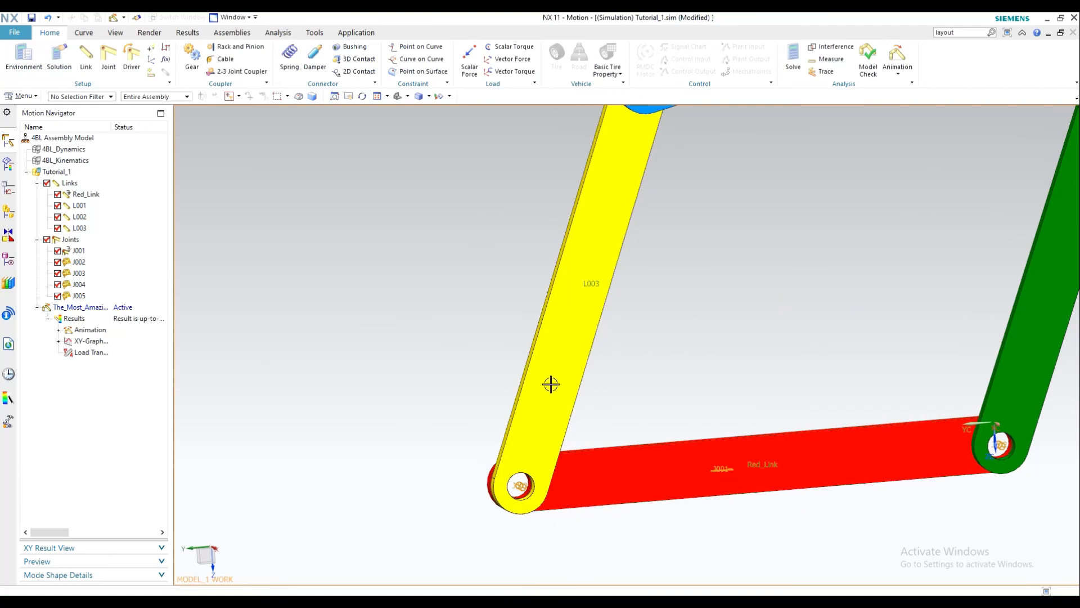
{"action": "middle_click_drag", "start_coordinate": [552, 383], "coordinate": [557, 476]}
{"action": "scroll", "coordinate": [516, 482], "scroll_direction": "up", "scroll_amount": 5}
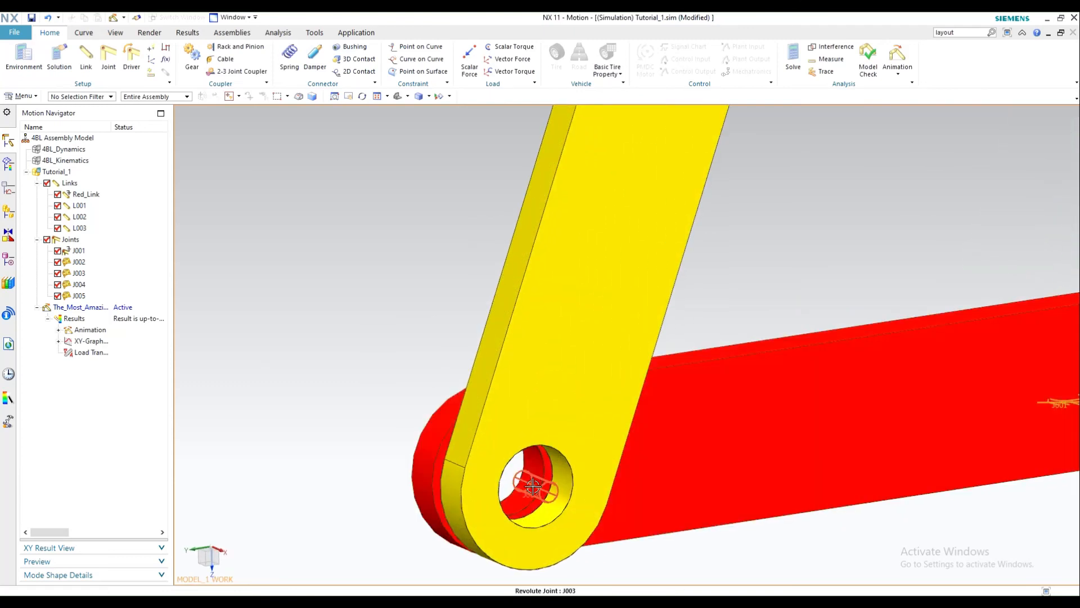
{"action": "double_click", "coordinate": [79, 272]}
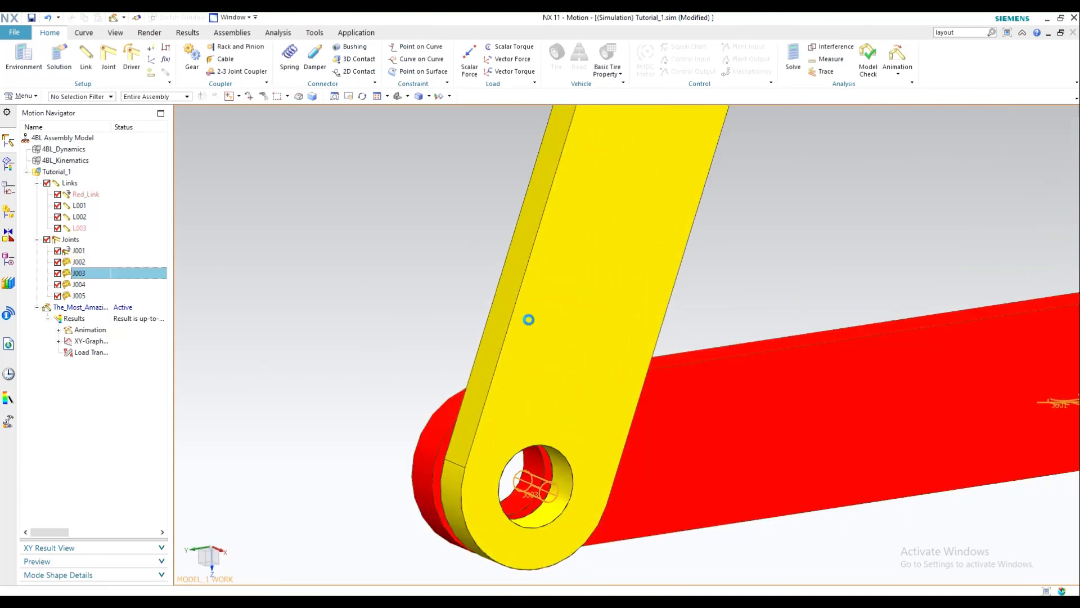
{"action": "scroll", "coordinate": [710, 253], "scroll_direction": "down", "scroll_amount": 6}
{"action": "middle_click_drag", "start_coordinate": [845, 169], "coordinate": [648, 304]}
- Look at joint J003's friction settings, switching Enable Friction on and off again
{"action": "left_click", "coordinate": [235, 132]}
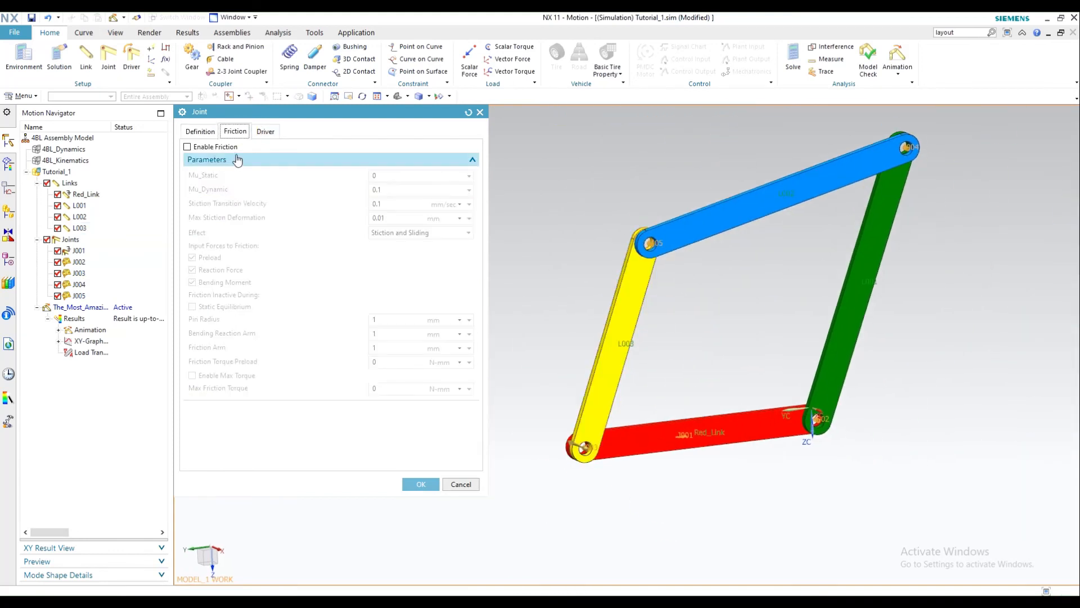
{"action": "left_click", "coordinate": [214, 147]}
{"action": "left_click", "coordinate": [212, 147]}
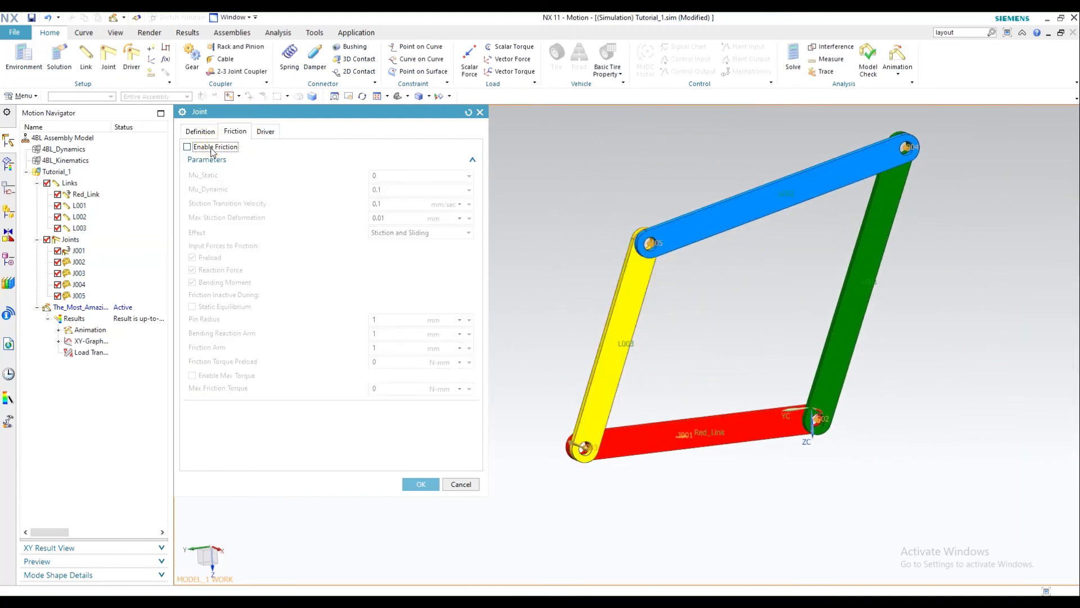
- Set the rotation driver type of joint J003 to Polynomial
{"action": "left_click", "coordinate": [265, 131]}
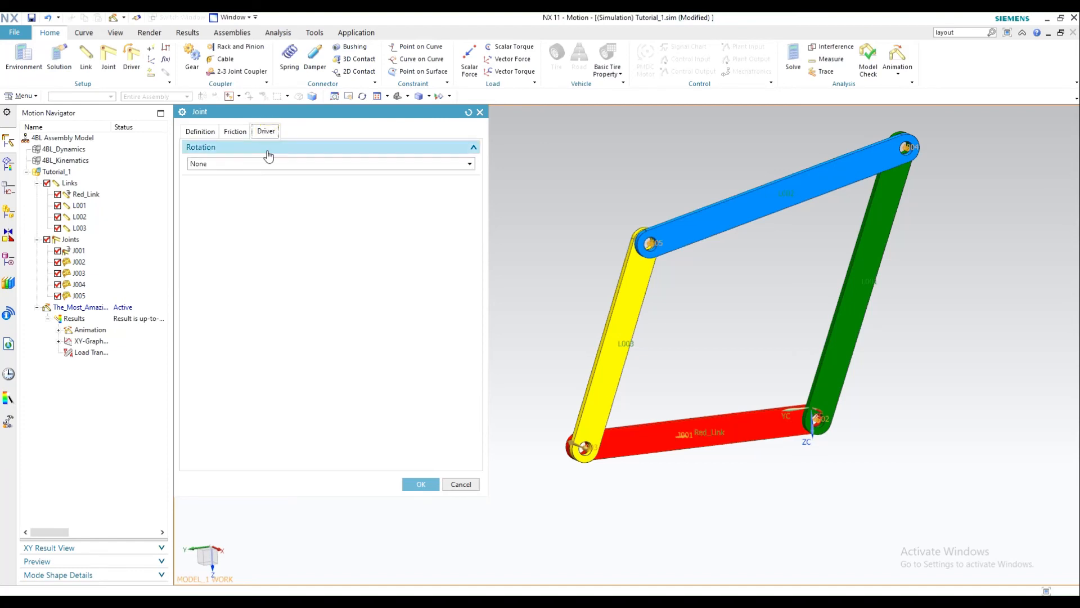
{"action": "left_click", "coordinate": [286, 163]}
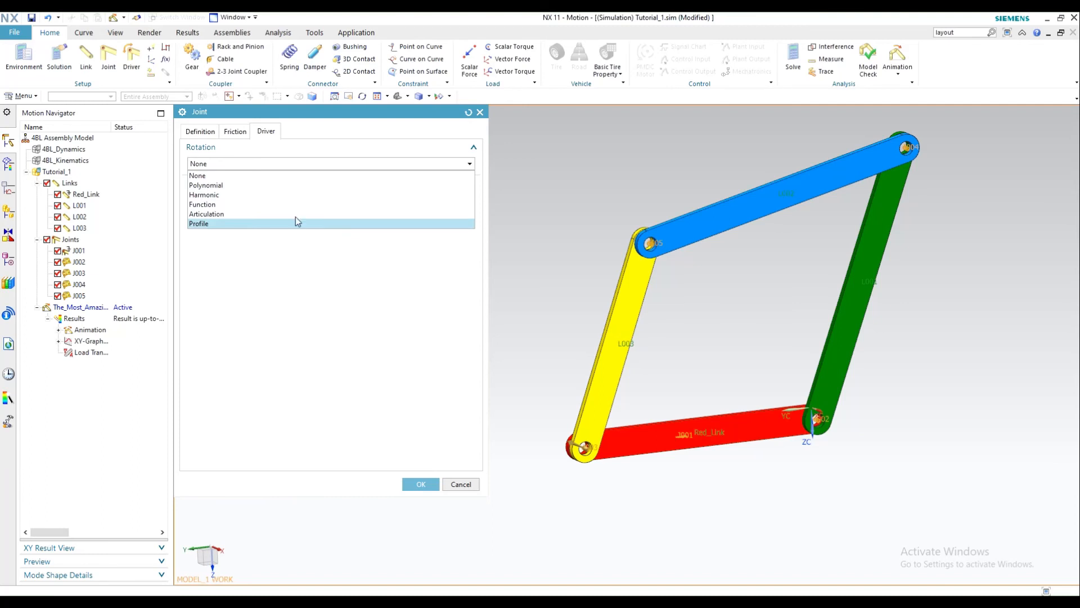
{"action": "left_click", "coordinate": [319, 184]}
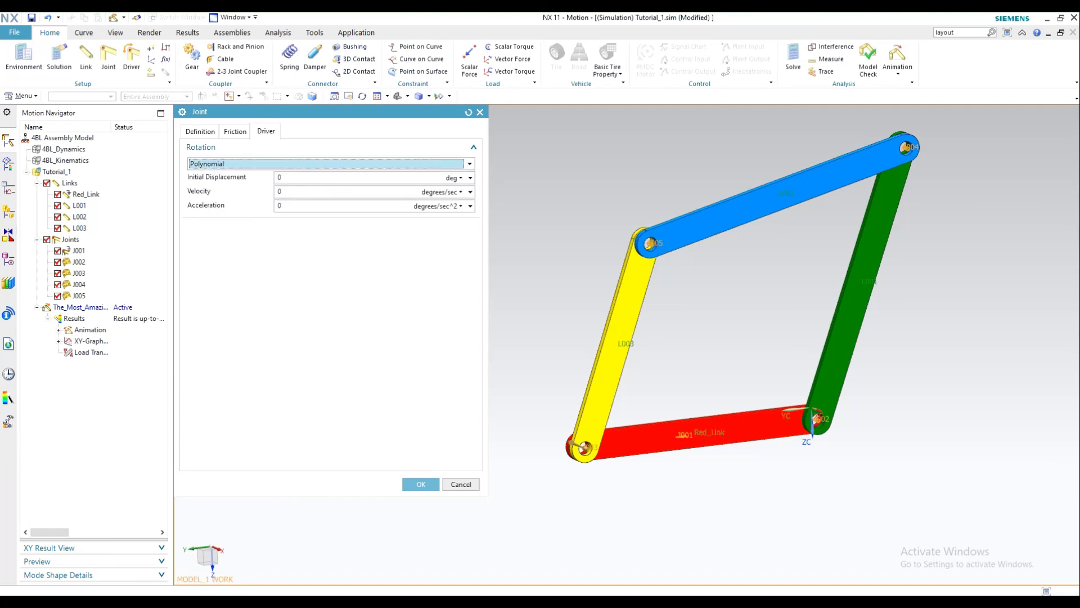
- Try the Harmonic rotation driver on joint J003, look at its parameters, and switch back to Polynomial
{"action": "left_click", "coordinate": [282, 161]}
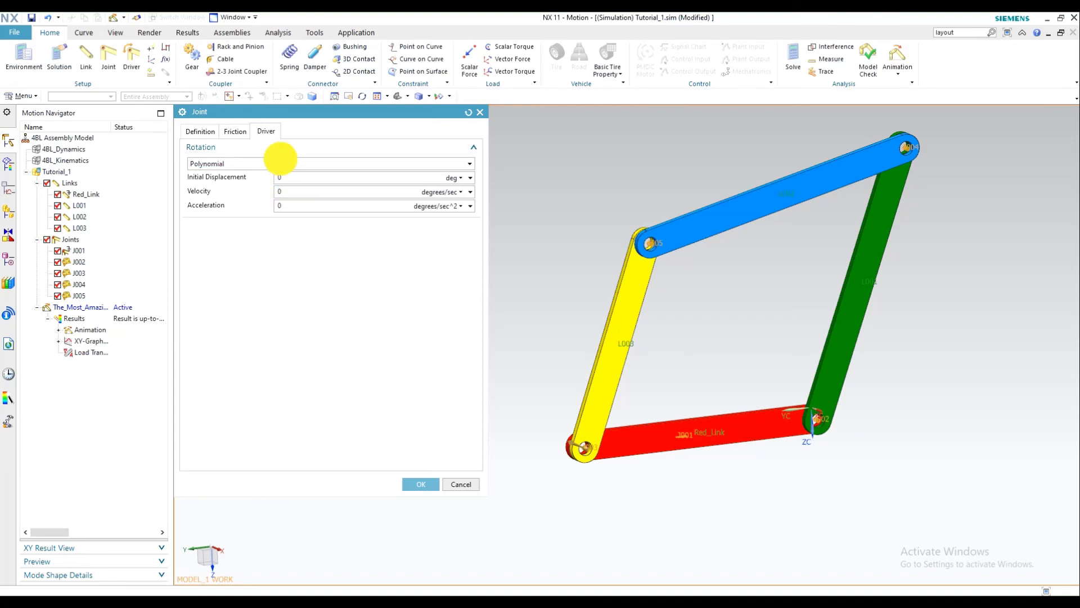
{"action": "left_click", "coordinate": [293, 194]}
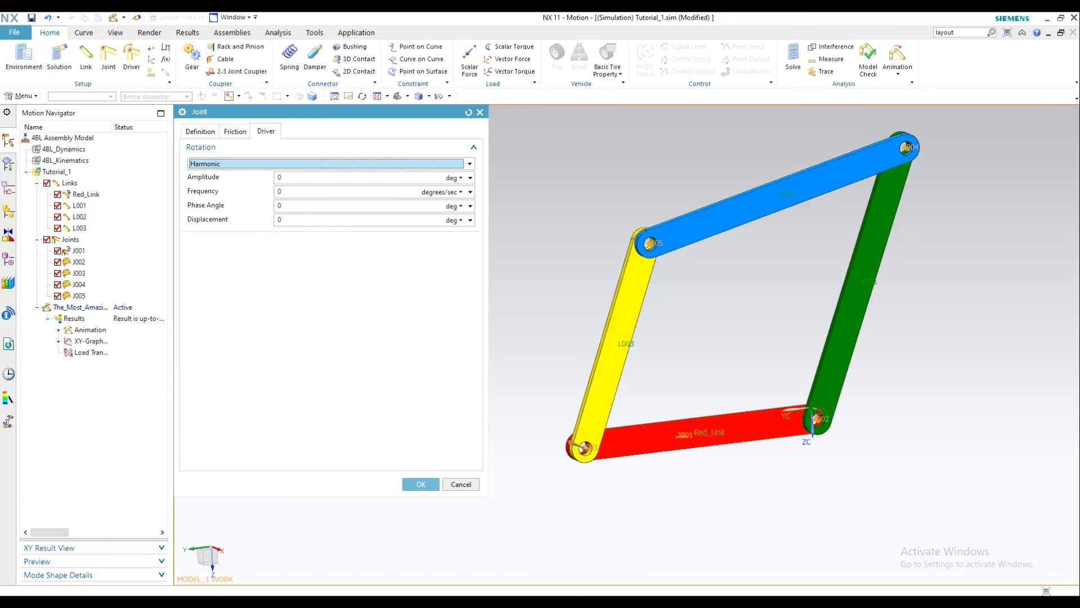
{"action": "left_click", "coordinate": [282, 205]}
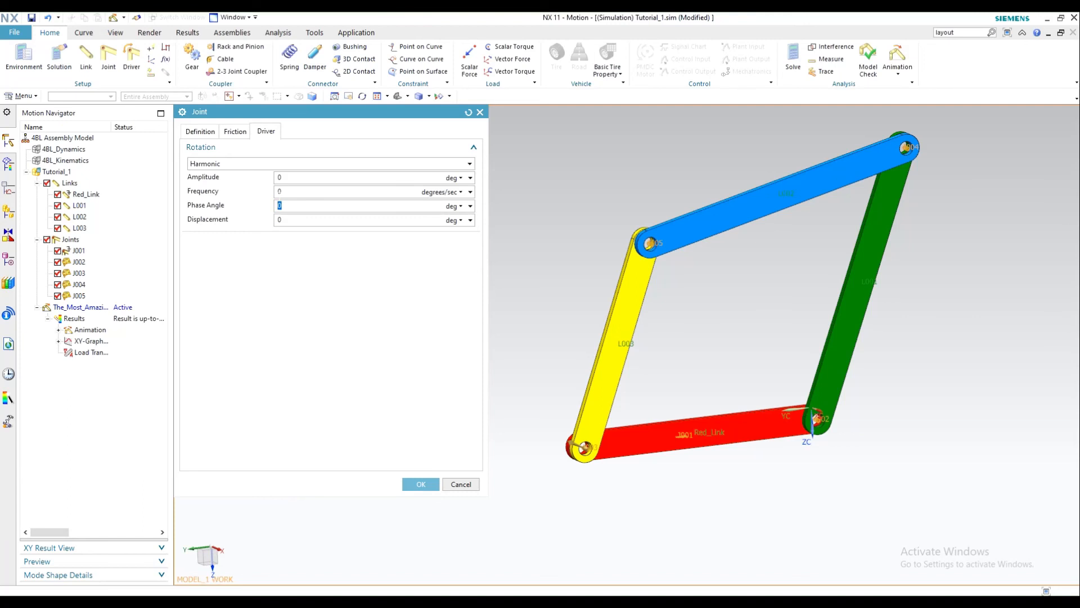
{"action": "left_click", "coordinate": [262, 165]}
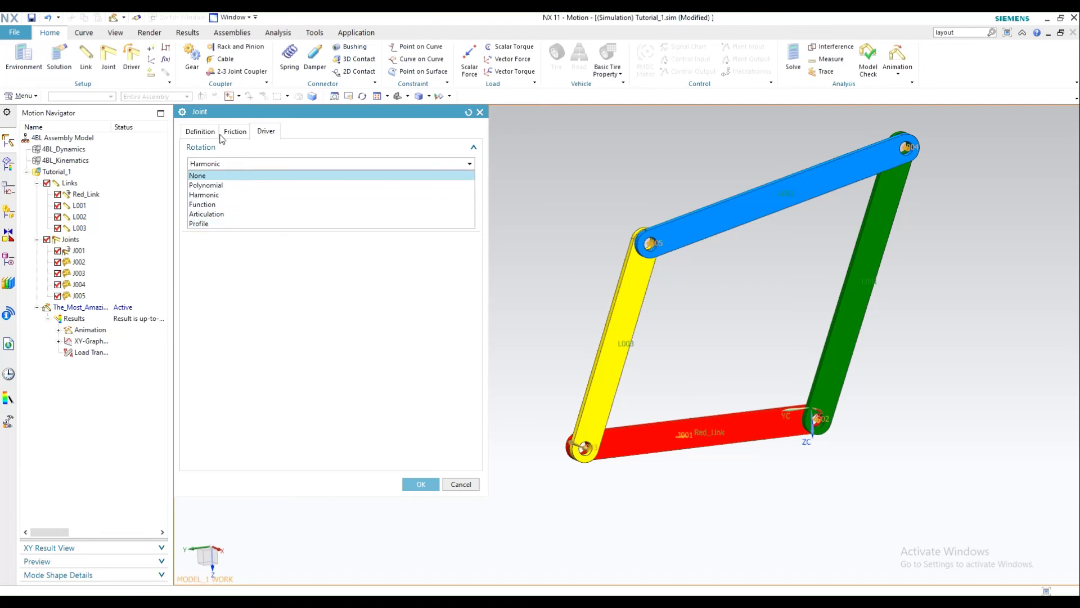
{"action": "left_click", "coordinate": [264, 185]}
- Set the polynomial driver's velocity to 180 degrees/sec and apply the changes to joint J003
{"action": "left_click_drag", "start_coordinate": [299, 192], "coordinate": [220, 194]}
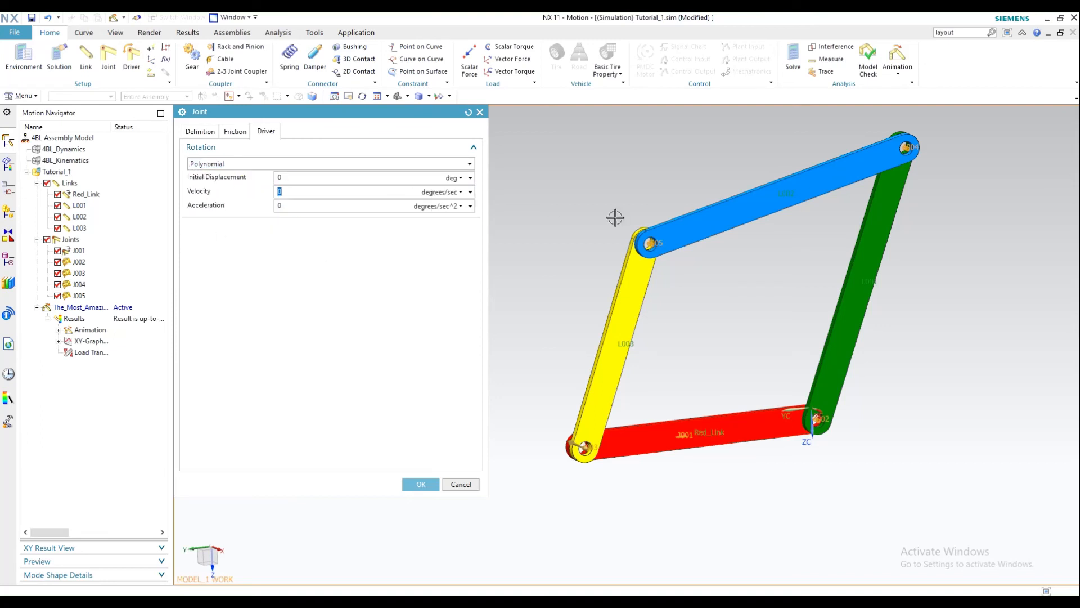
{"action": "type", "text": "18"}
{"action": "middle_click_drag", "start_coordinate": [710, 350], "coordinate": [722, 337]}
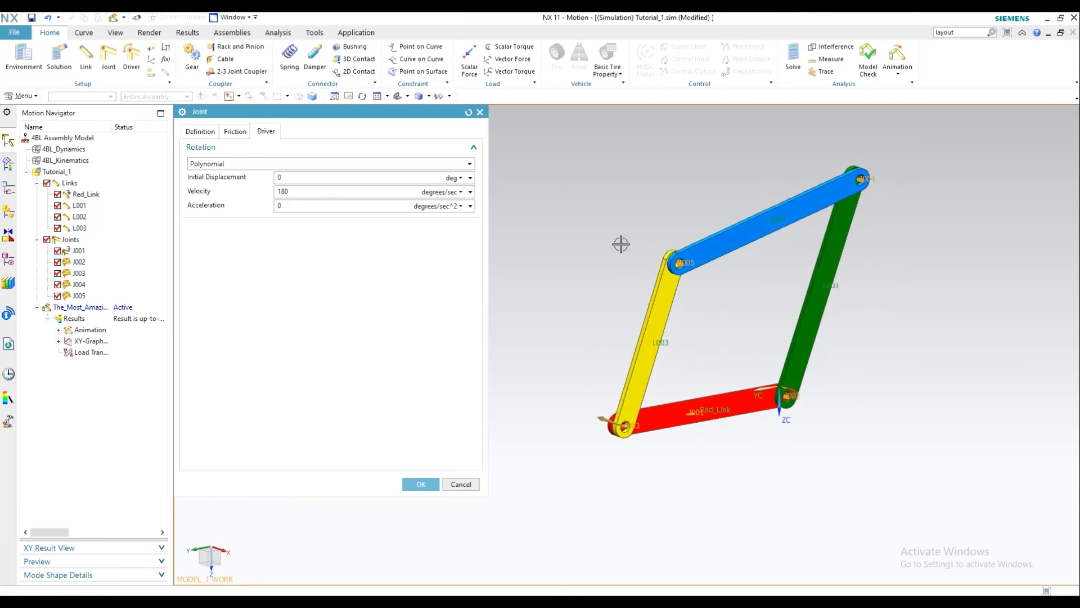
{"action": "middle_click_drag", "start_coordinate": [625, 316], "coordinate": [601, 308]}
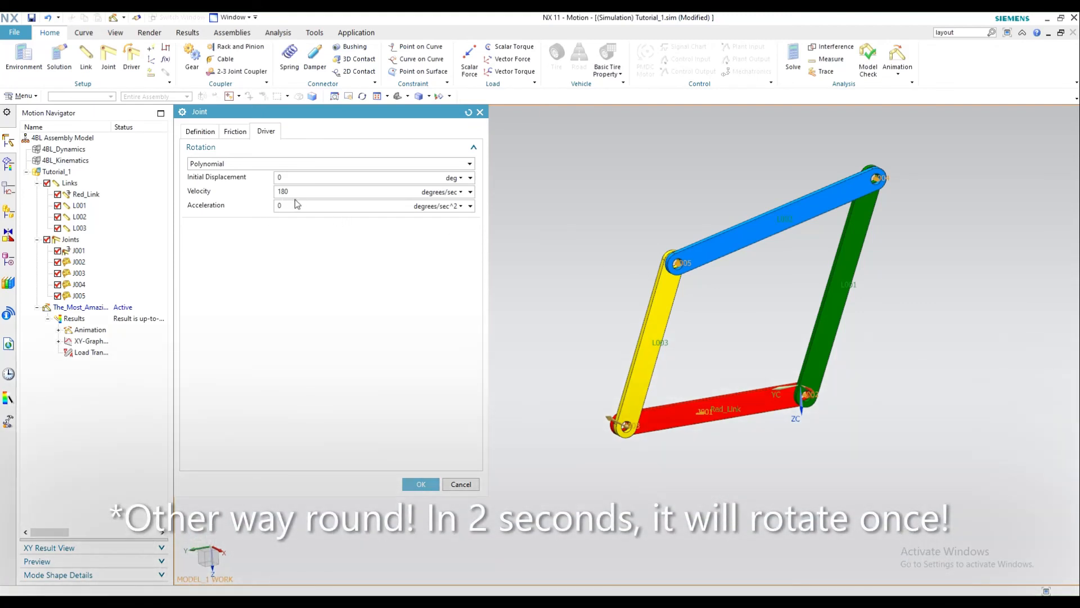
{"action": "left_click_drag", "start_coordinate": [288, 206], "coordinate": [261, 174]}
{"action": "left_click", "coordinate": [356, 206]}
{"action": "left_click_drag", "start_coordinate": [293, 192], "coordinate": [227, 198]}
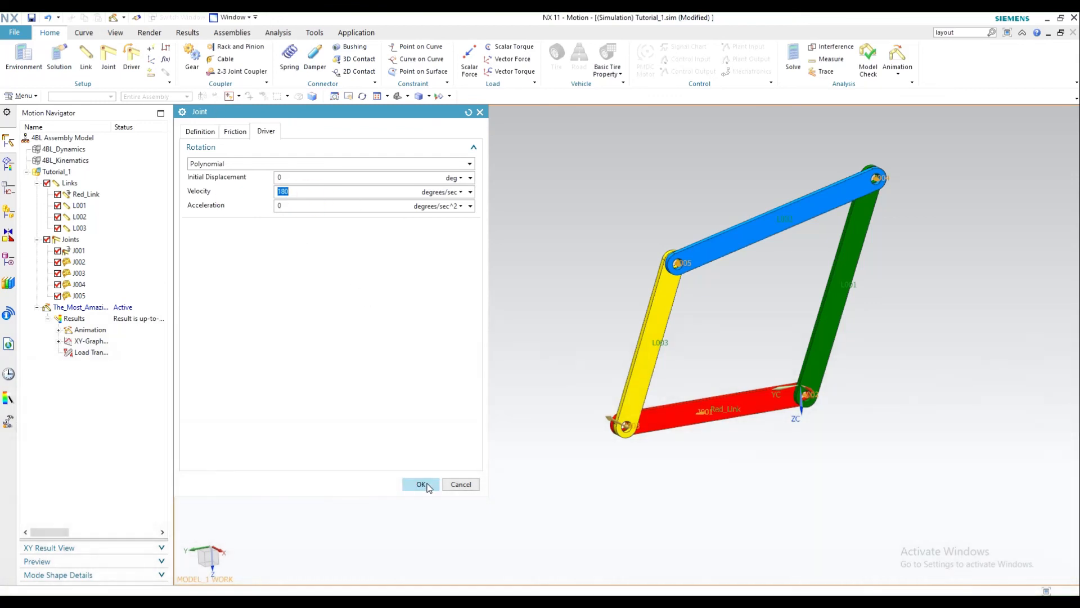
{"action": "left_click", "coordinate": [420, 484]}
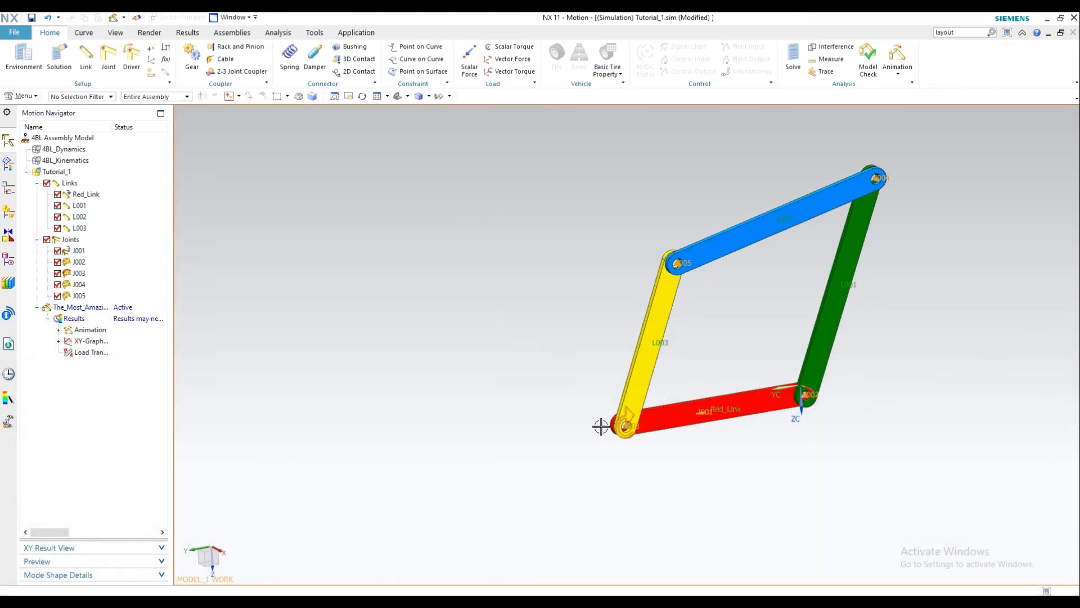
- Solve the active solution with the new J003 driver and close the information listing
{"action": "scroll", "coordinate": [600, 426], "scroll_direction": "up", "scroll_amount": 5}
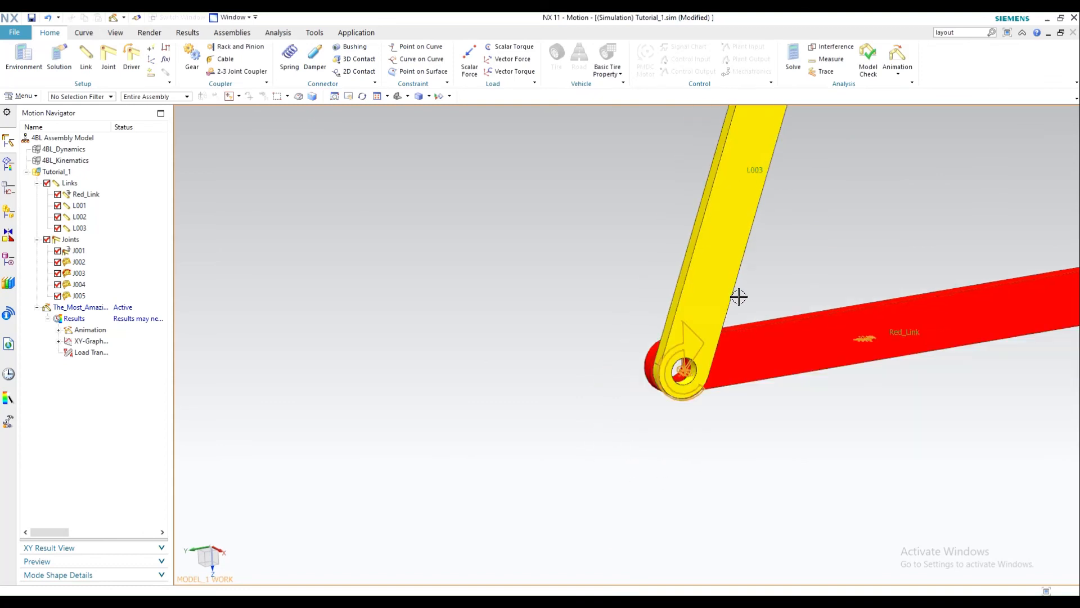
{"action": "scroll", "coordinate": [739, 296], "scroll_direction": "down", "scroll_amount": 5}
{"action": "middle_click_drag", "start_coordinate": [701, 321], "coordinate": [538, 202]}
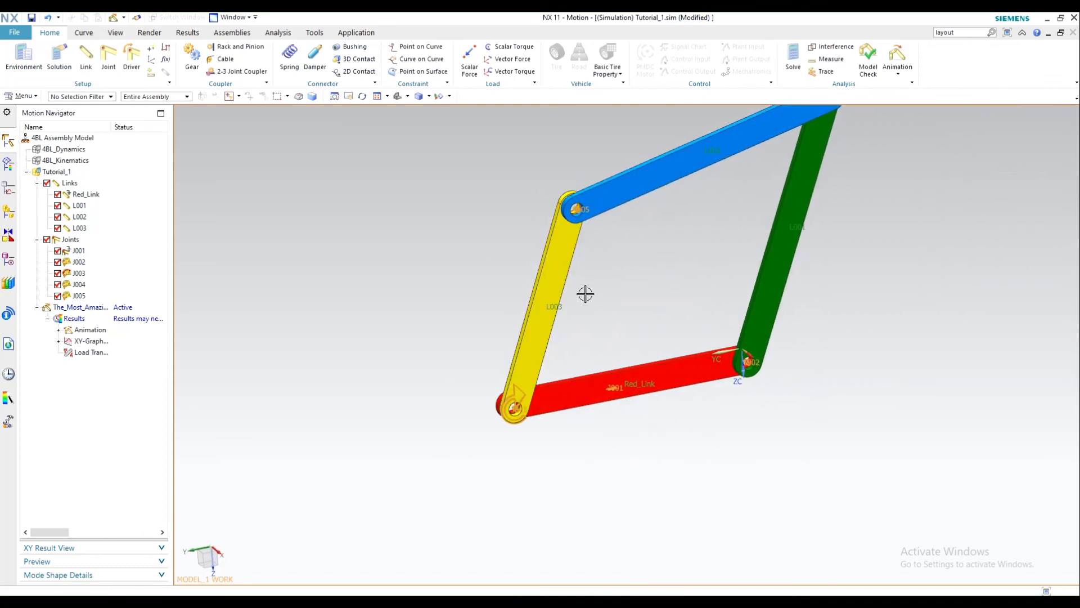
{"action": "middle_click_drag", "start_coordinate": [602, 265], "coordinate": [598, 328], "text": "shift"}
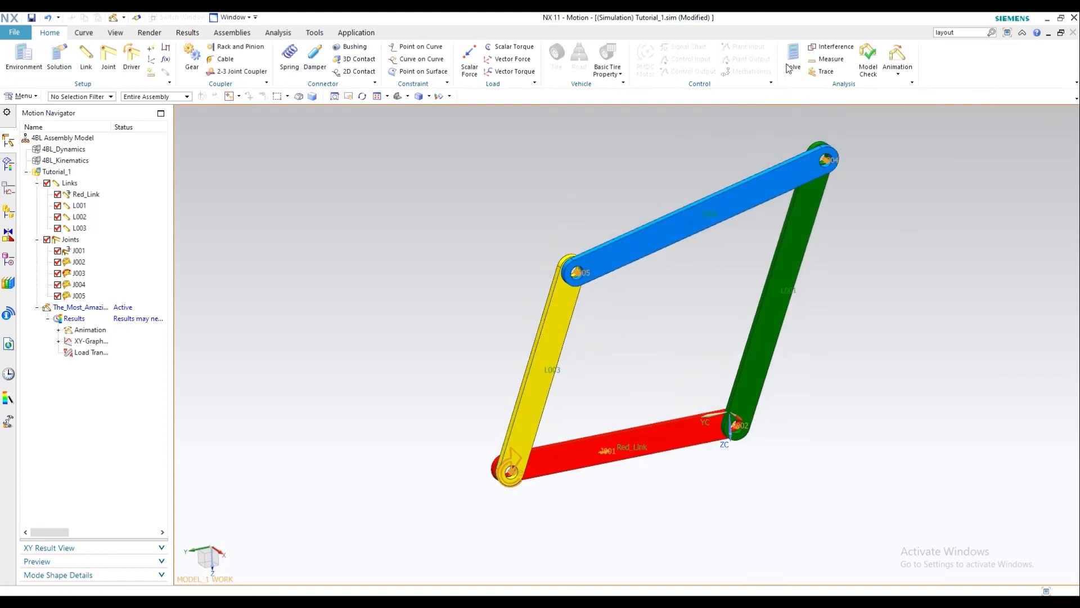
{"action": "left_click", "coordinate": [790, 62]}
{"action": "left_click", "coordinate": [670, 118]}
- Play the animation of the driven linkage and close the animation
{"action": "left_click", "coordinate": [897, 57]}
{"action": "left_click", "coordinate": [254, 195]}
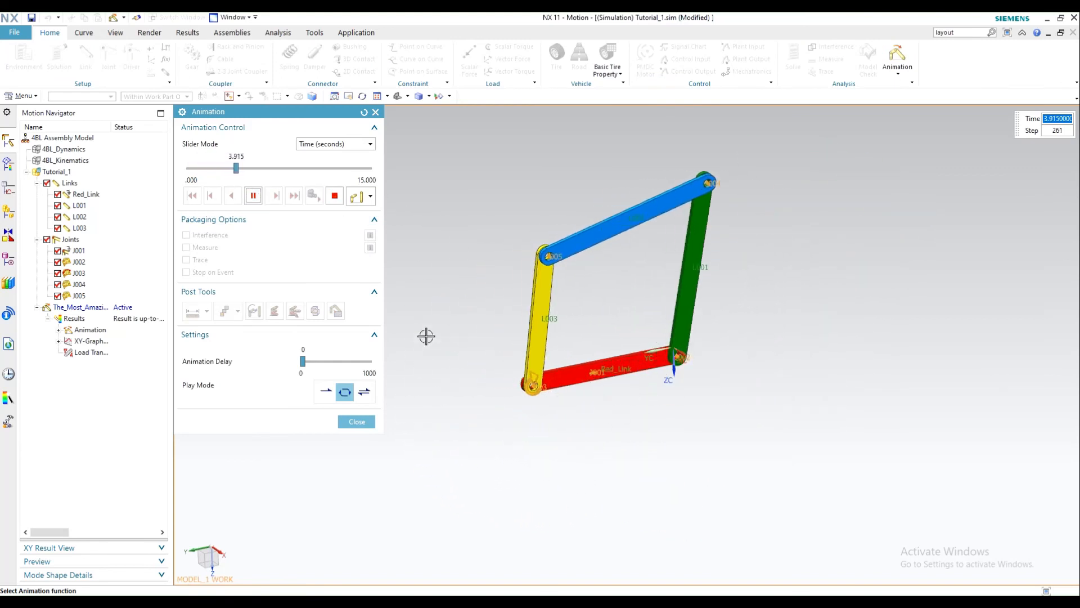
{"action": "left_click", "coordinate": [356, 421]}
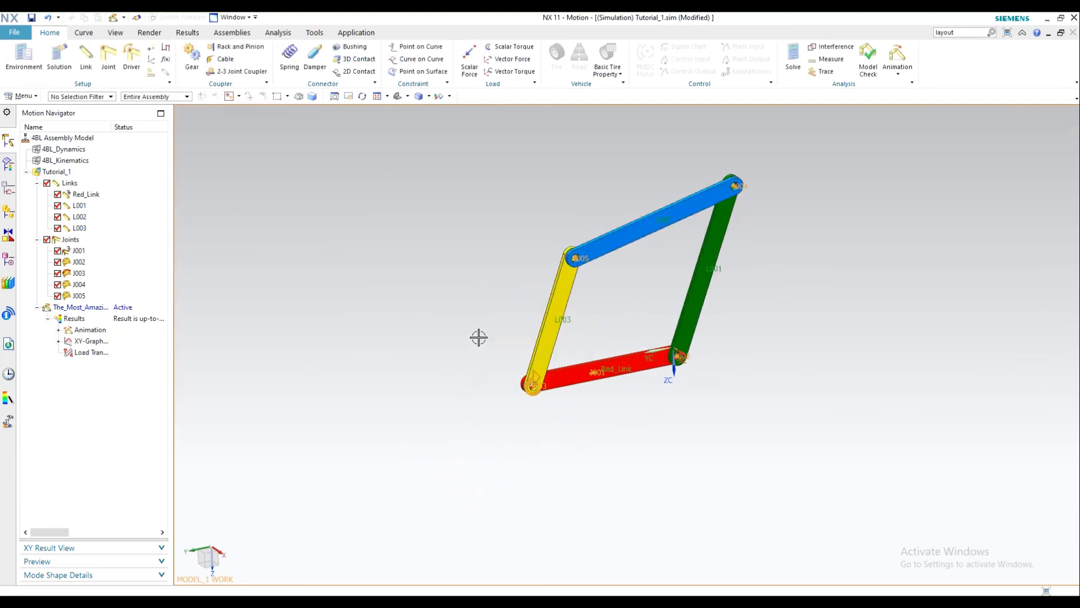
- Reverse the action vector of joint J003 and apply the joint edit
{"action": "scroll", "coordinate": [492, 321], "scroll_direction": "up", "scroll_amount": 2}
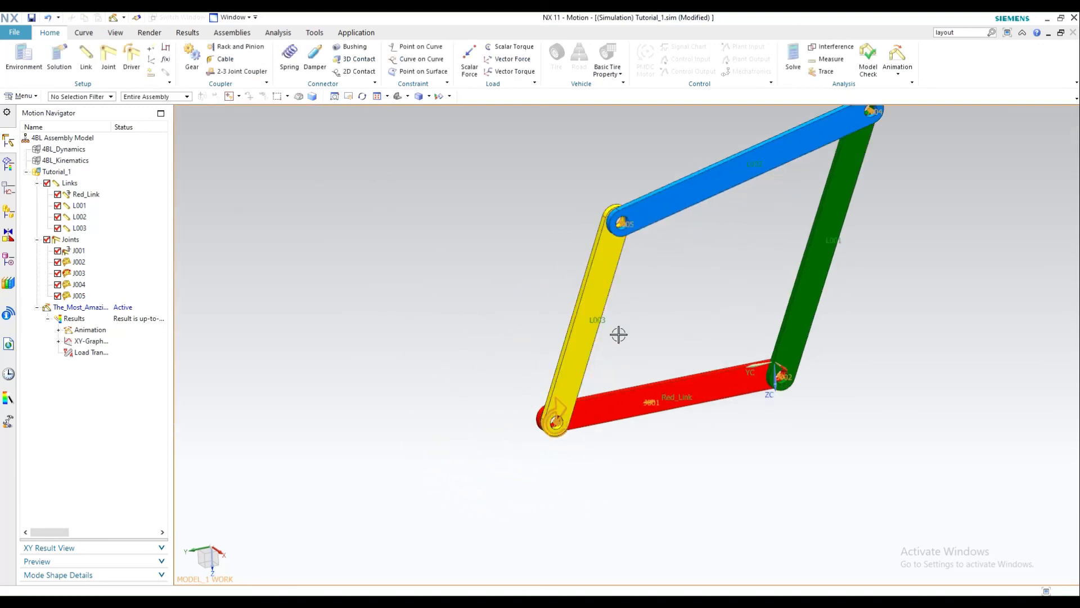
{"action": "scroll", "coordinate": [618, 335], "scroll_direction": "up", "scroll_amount": 3}
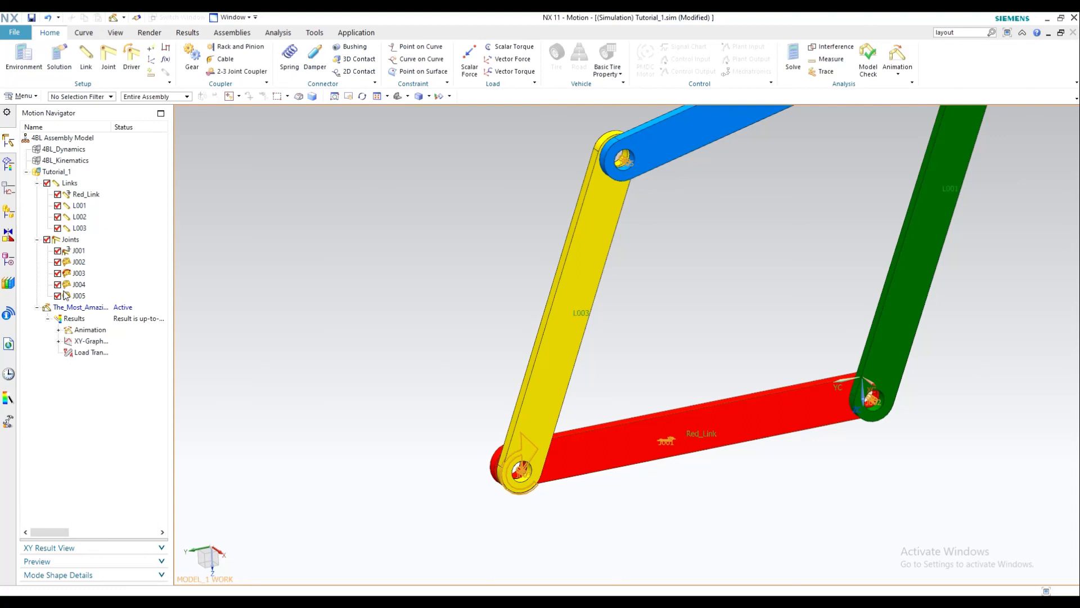
{"action": "left_click", "coordinate": [70, 274]}
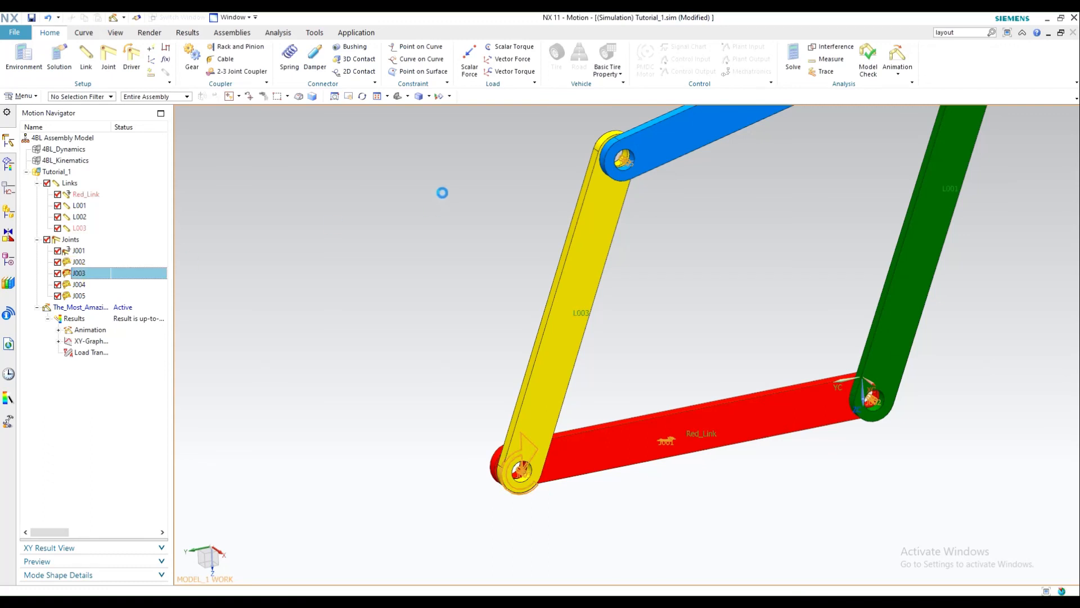
{"action": "left_click", "coordinate": [353, 257]}
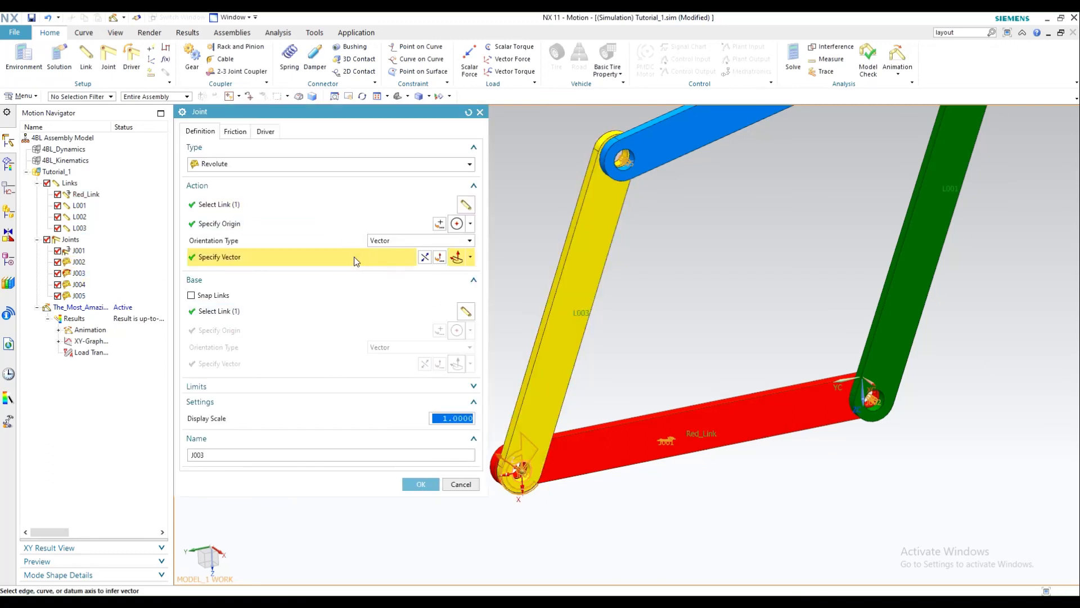
{"action": "middle_click_drag", "start_coordinate": [736, 363], "coordinate": [723, 340]}
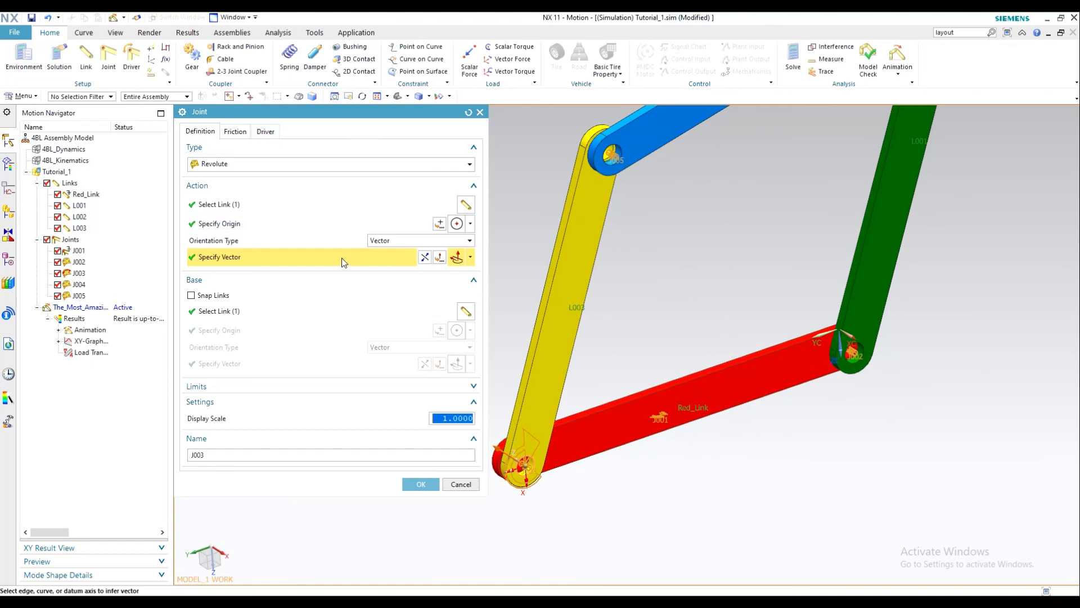
{"action": "left_click", "coordinate": [428, 260]}
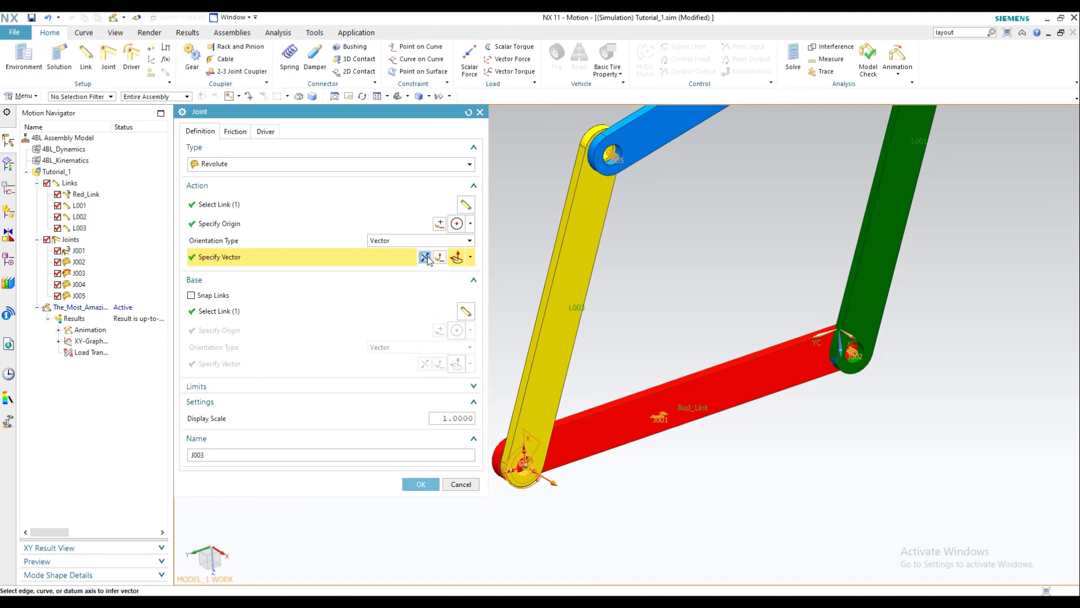
{"action": "scroll", "coordinate": [521, 473], "scroll_direction": "up", "scroll_amount": 4}
{"action": "scroll", "coordinate": [586, 470], "scroll_direction": "down", "scroll_amount": 3}
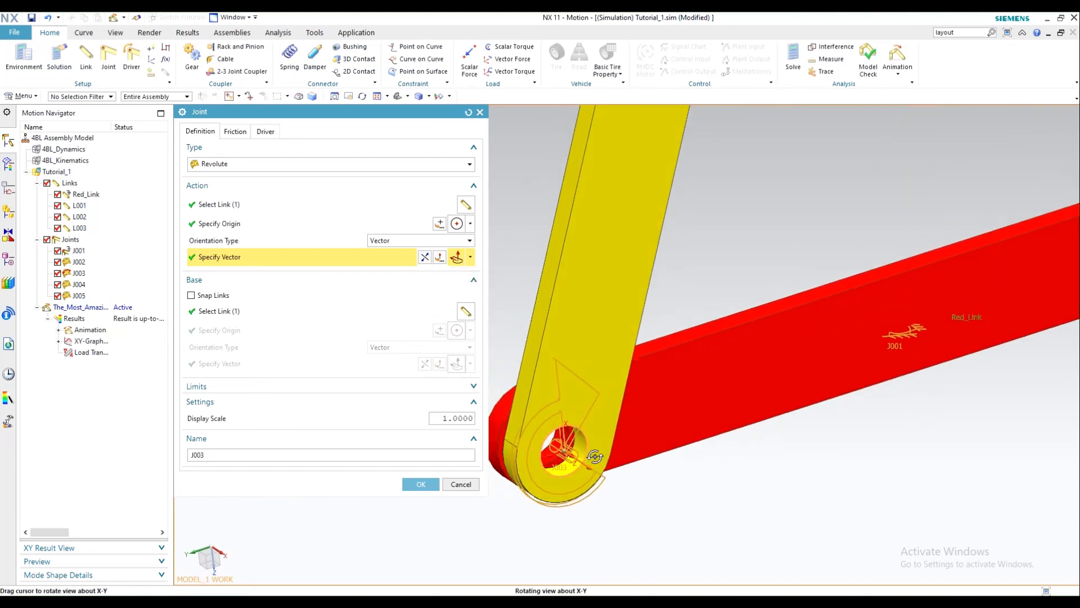
{"action": "left_click", "coordinate": [461, 484]}
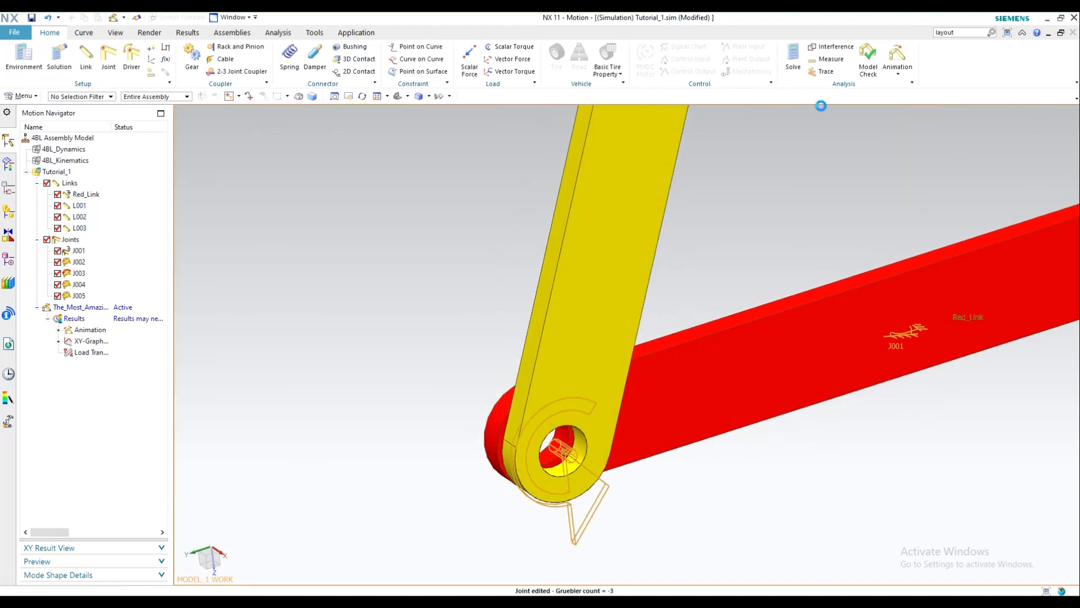
- Solve the active solution with joint J003's reversed vector, and play the resulting linkage animation before closing it
{"action": "left_click", "coordinate": [785, 58]}
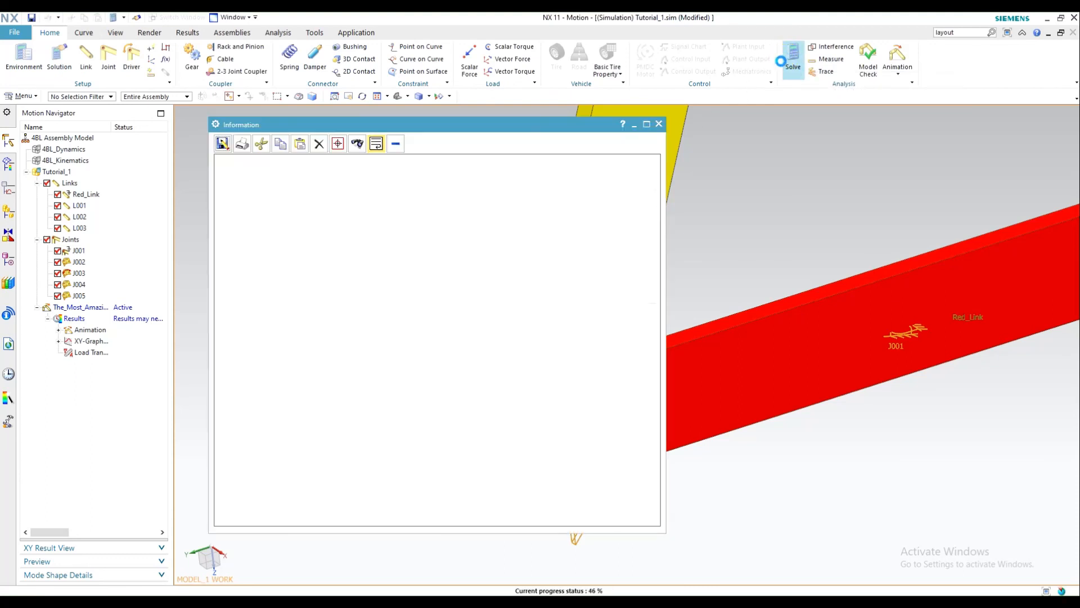
{"action": "left_click", "coordinate": [664, 121]}
{"action": "left_click", "coordinate": [897, 56]}
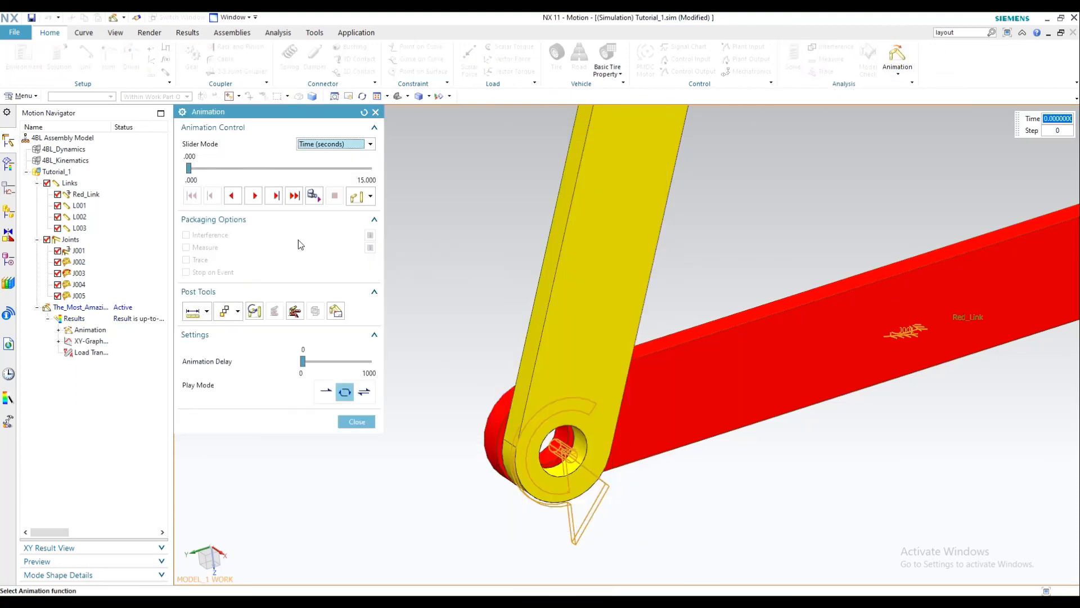
{"action": "left_click", "coordinate": [254, 196]}
{"action": "scroll", "coordinate": [731, 344], "scroll_direction": "down", "scroll_amount": 5}
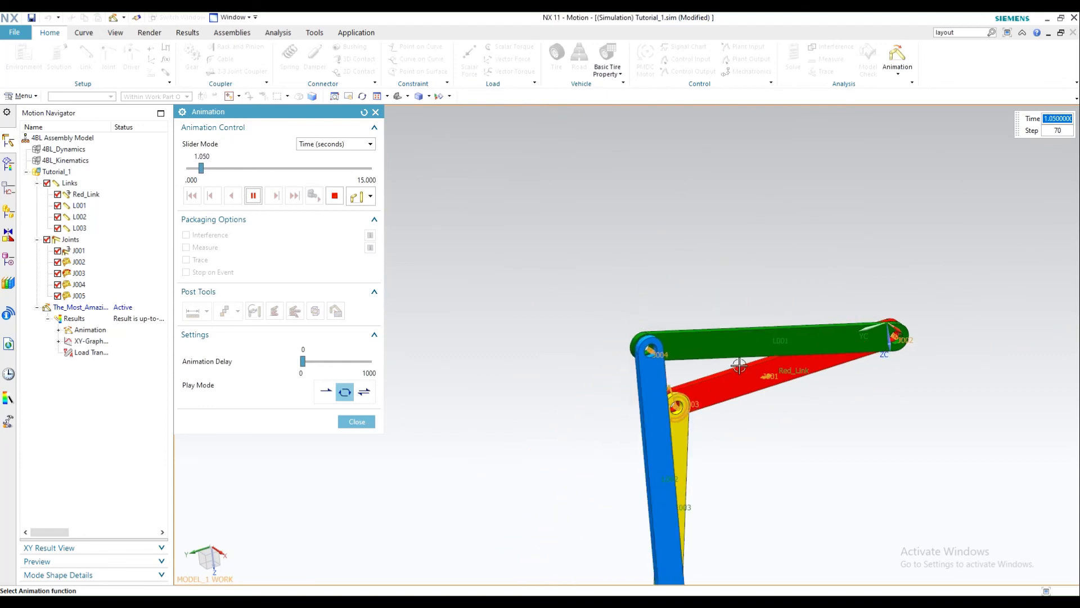
{"action": "left_click", "coordinate": [357, 421]}
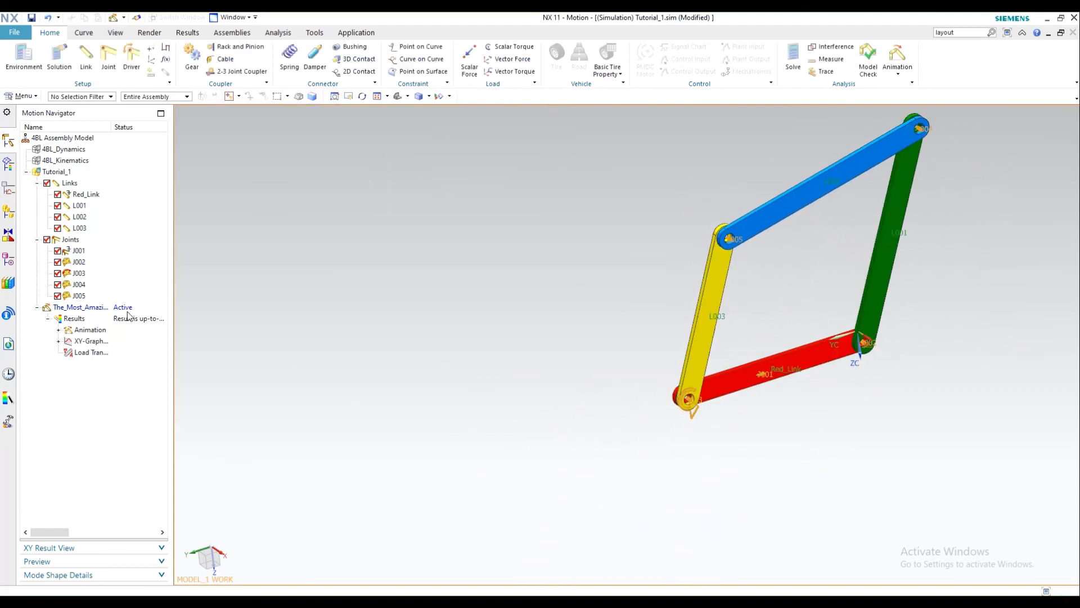
- Open joint J003's polynomial driver settings, accept the joint edit, and solve the active solution again, closing the information listing
{"action": "left_click", "coordinate": [84, 273]}
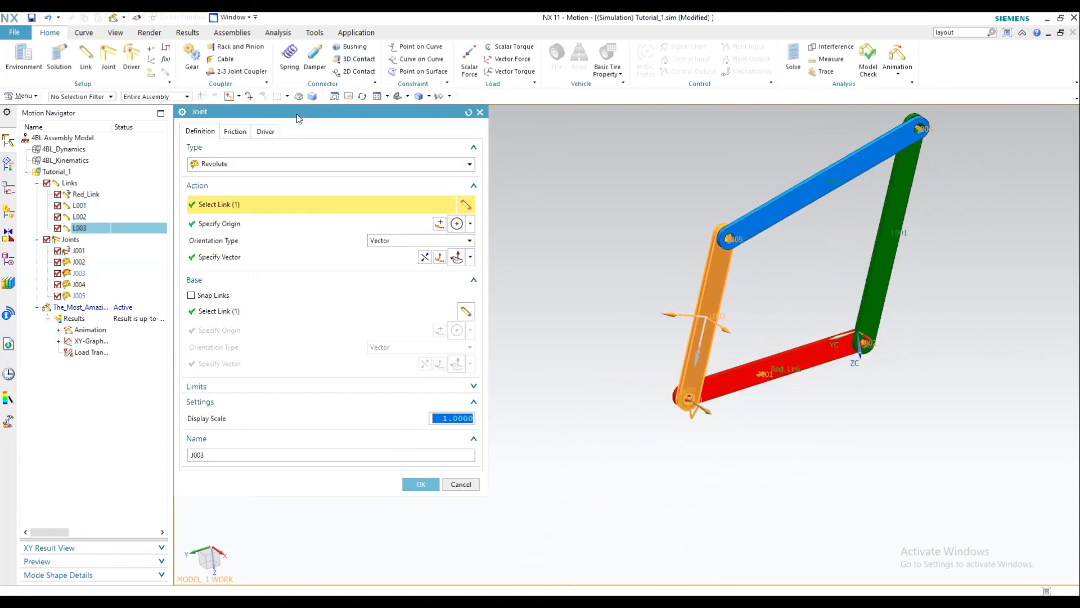
{"action": "left_click", "coordinate": [265, 130]}
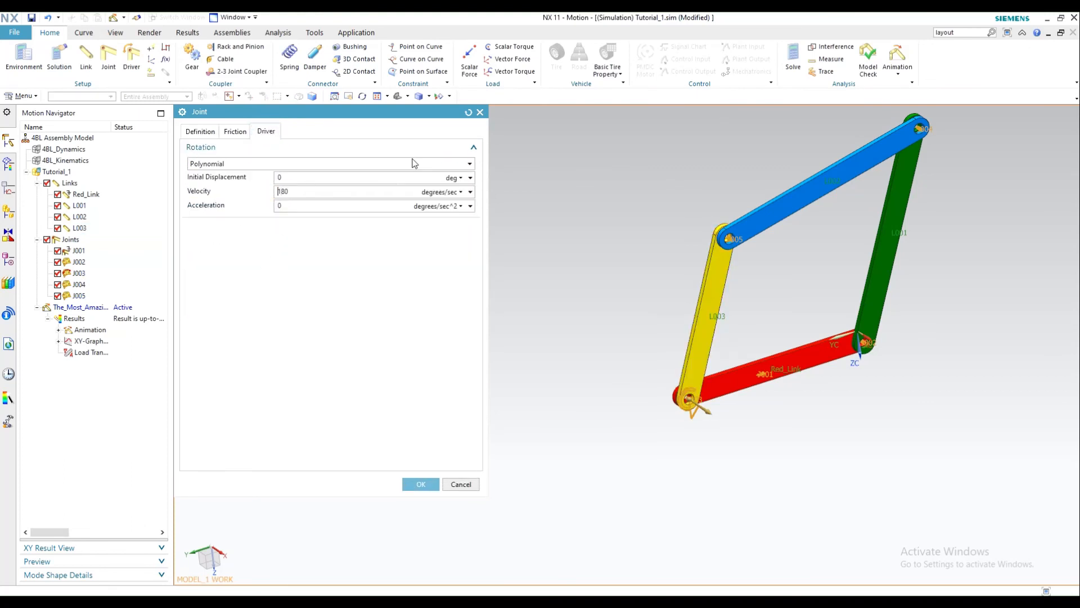
{"action": "left_click", "coordinate": [421, 483]}
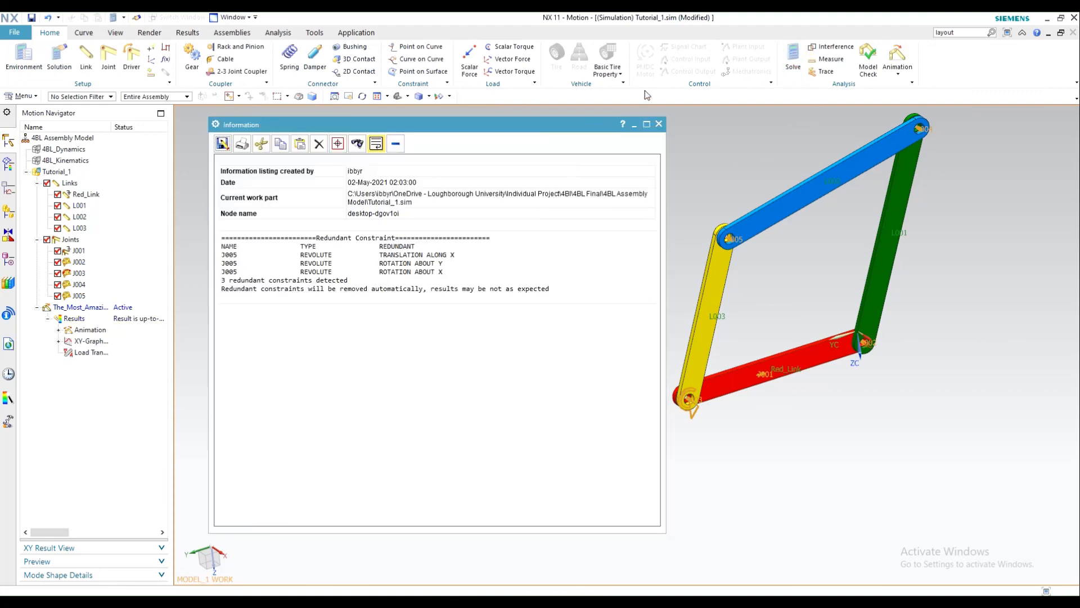
{"action": "left_click", "coordinate": [659, 123]}
- Play the re-solved four-bar linkage animation to check link L003's rotation about joint J003, and close the animation
{"action": "left_click", "coordinate": [897, 56]}
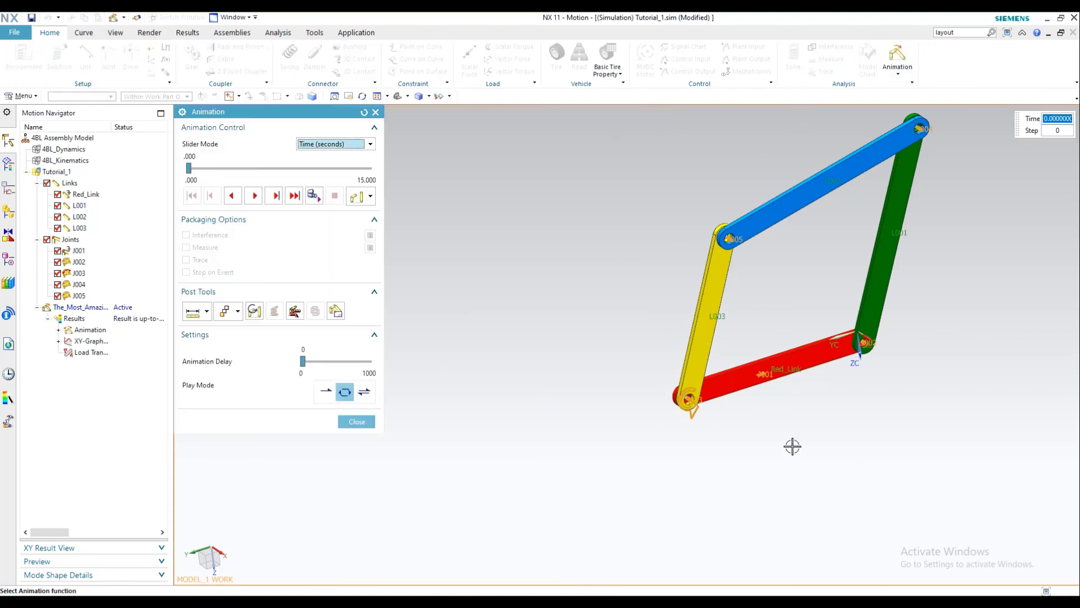
{"action": "scroll", "coordinate": [718, 412], "scroll_direction": "up", "scroll_amount": 4}
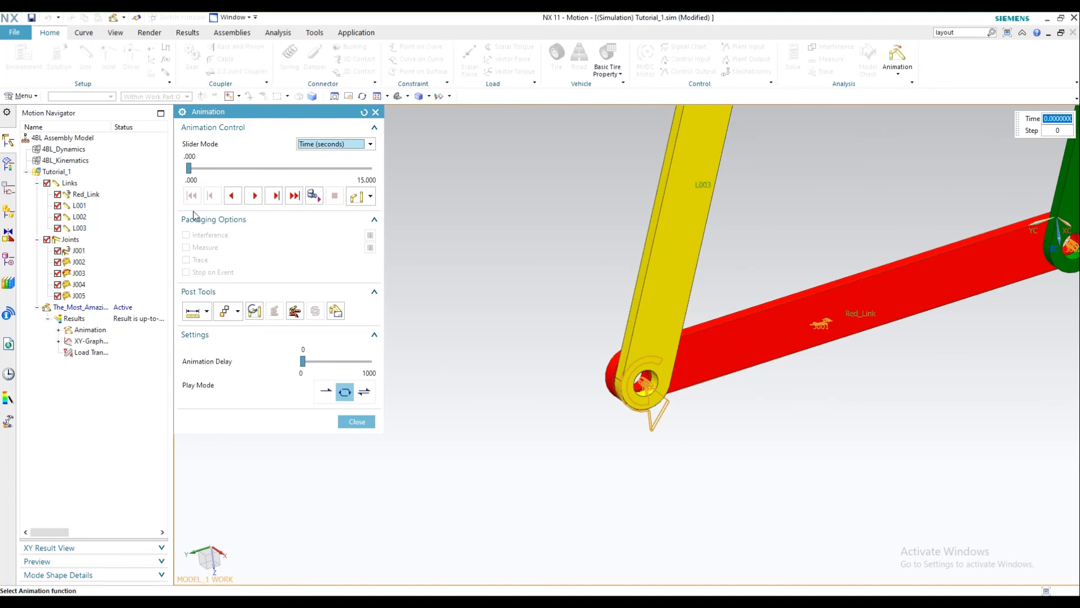
{"action": "left_click", "coordinate": [255, 196]}
{"action": "scroll", "coordinate": [562, 241], "scroll_direction": "down", "scroll_amount": 4}
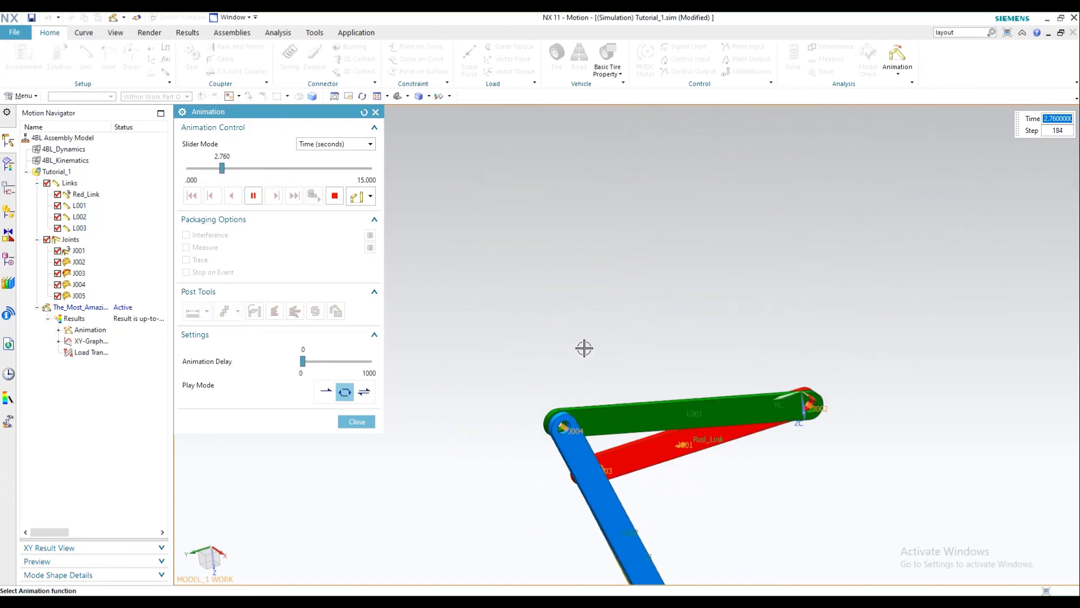
{"action": "scroll", "coordinate": [566, 316], "scroll_direction": "down", "scroll_amount": 1}
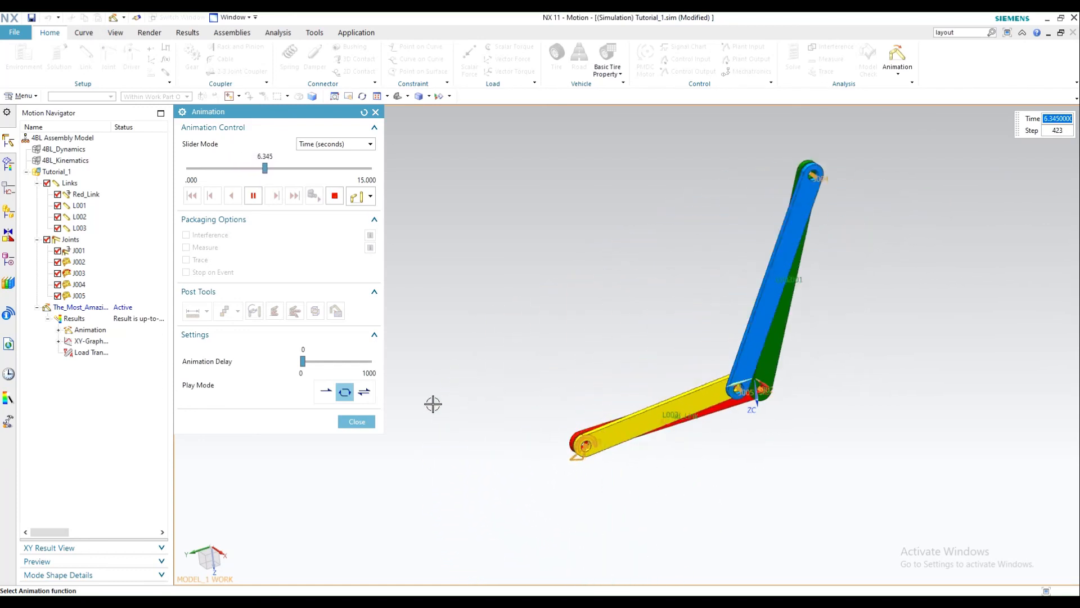
{"action": "left_click", "coordinate": [356, 422]}
{"action": "middle_click_drag", "start_coordinate": [475, 319], "coordinate": [416, 342], "text": "shift"}
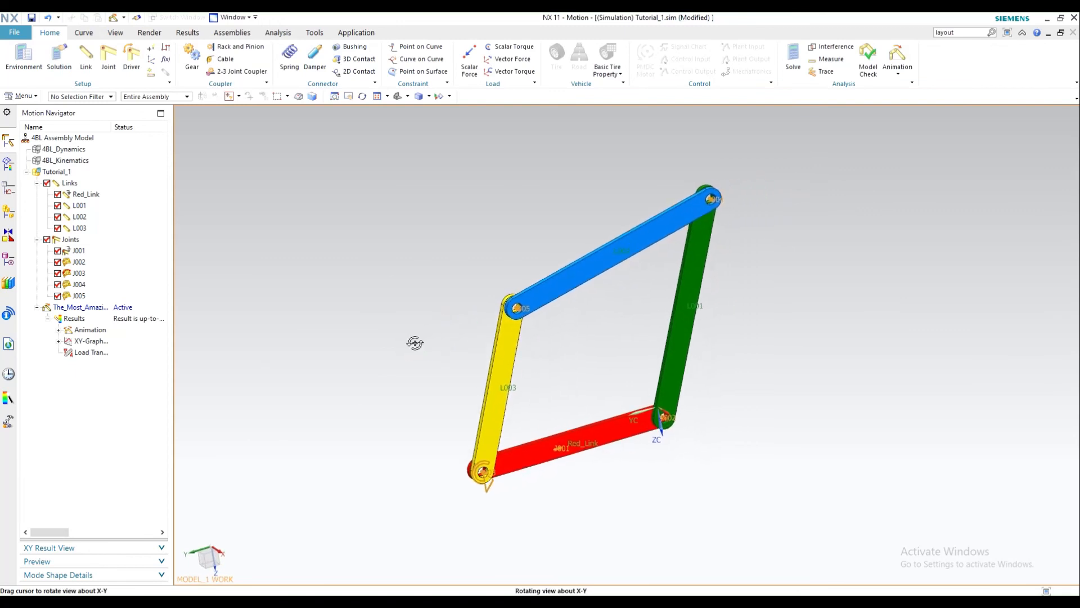